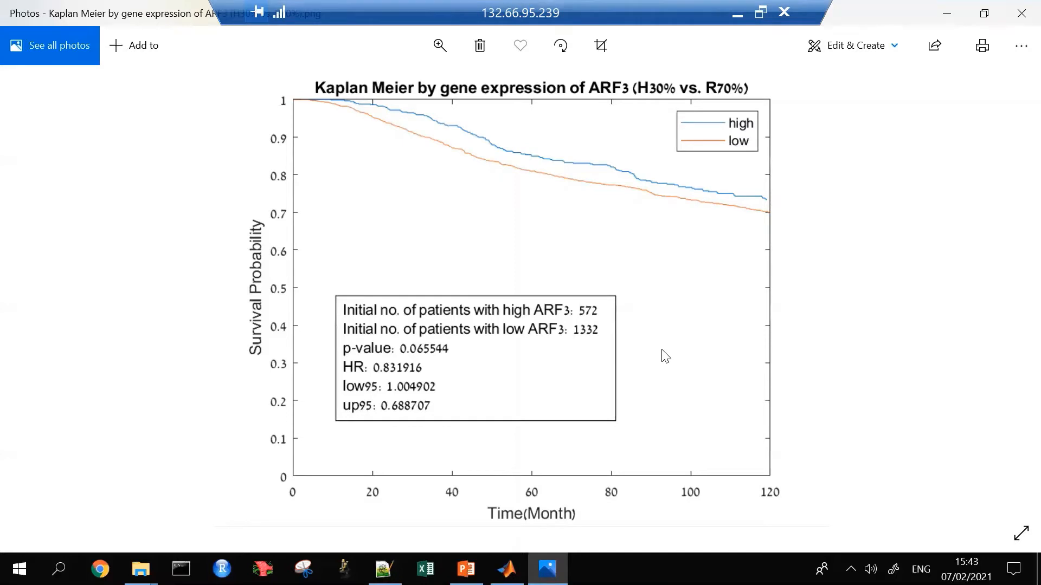
- Compare the ARF3 survival plots for the H30% vs. R70%, R70% vs. L30%, R80% vs. L20% and H20% vs. R80% splits, and close the viewer
{"action": "key", "text": "Right"}
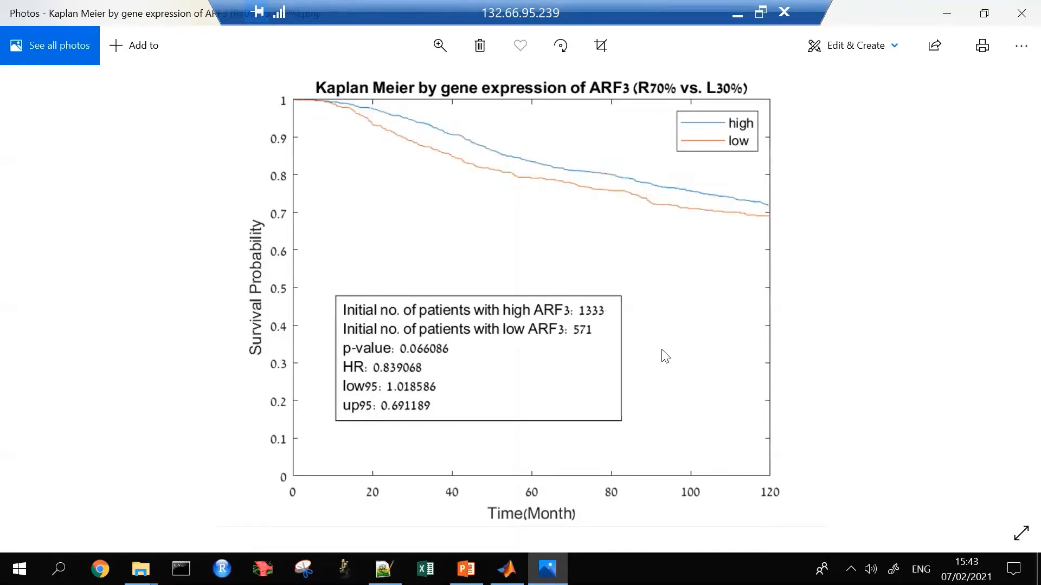
{"action": "key", "text": "Right"}
{"action": "key", "text": "Right"}
{"action": "key", "text": "Left"}
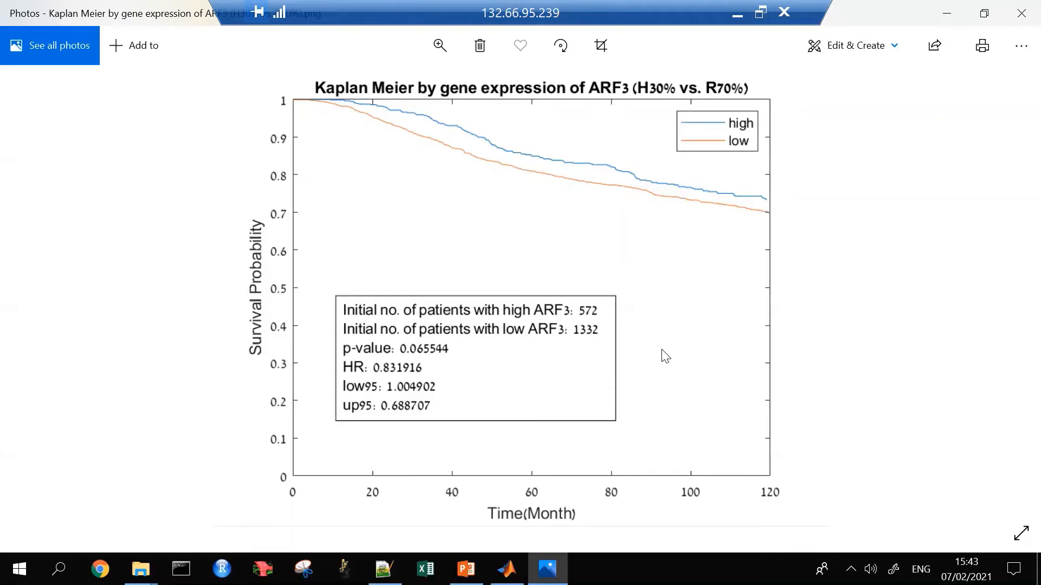
{"action": "key", "text": "Right"}
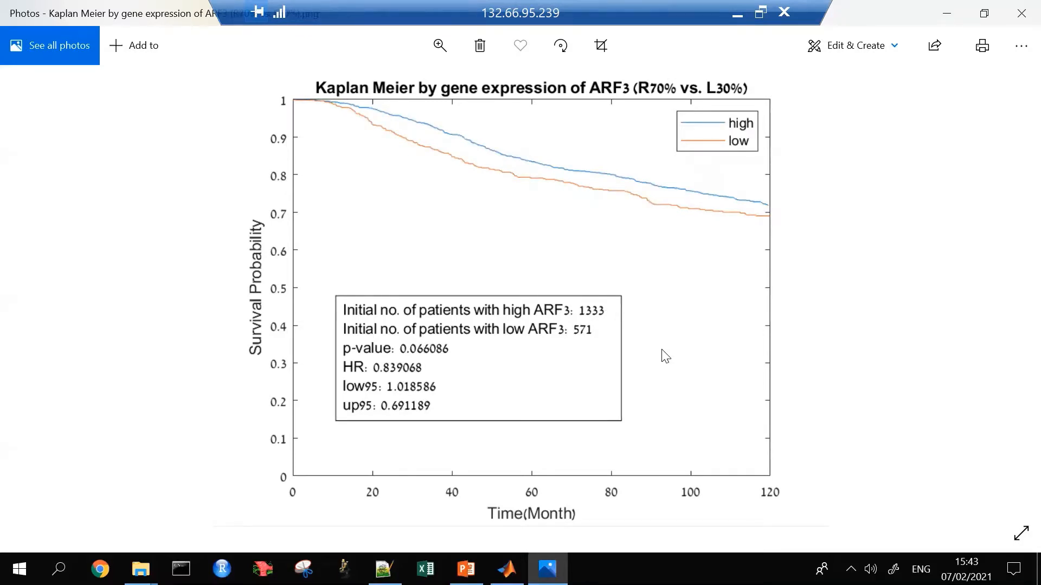
{"action": "key", "text": "Right"}
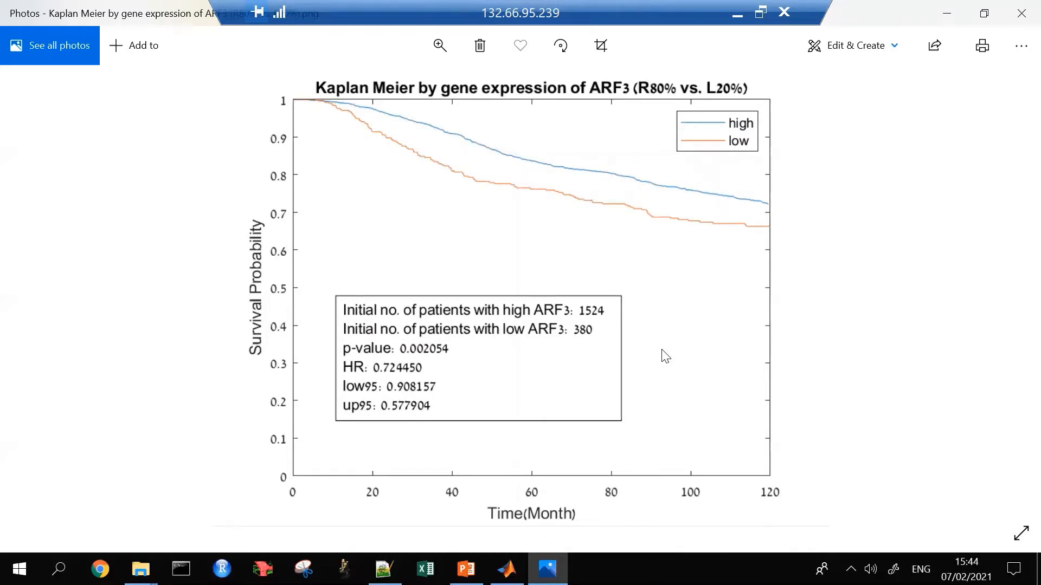
{"action": "key", "text": "Right"}
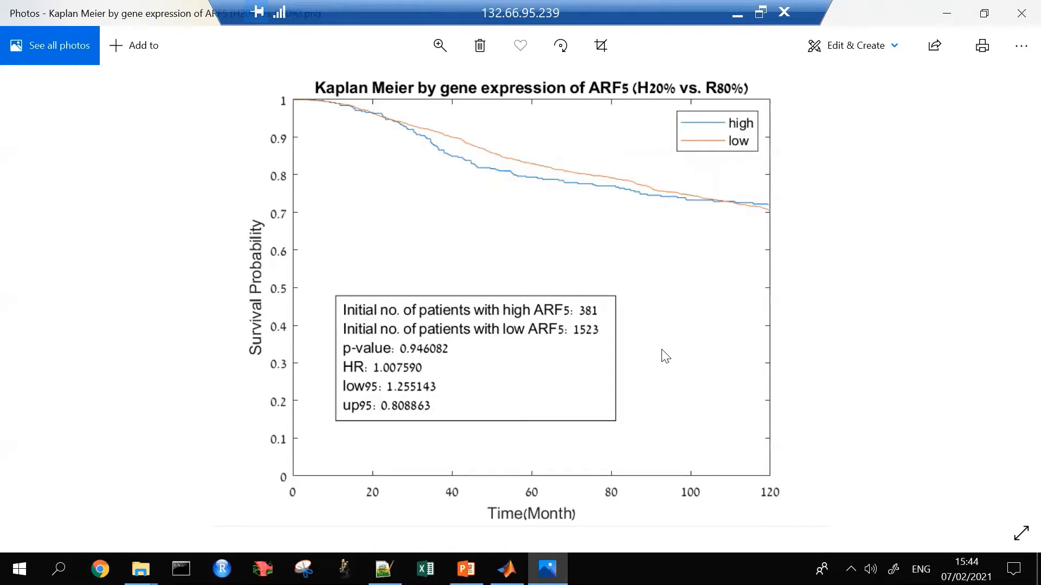
{"action": "key", "text": "Left"}
{"action": "key", "text": "Left"}
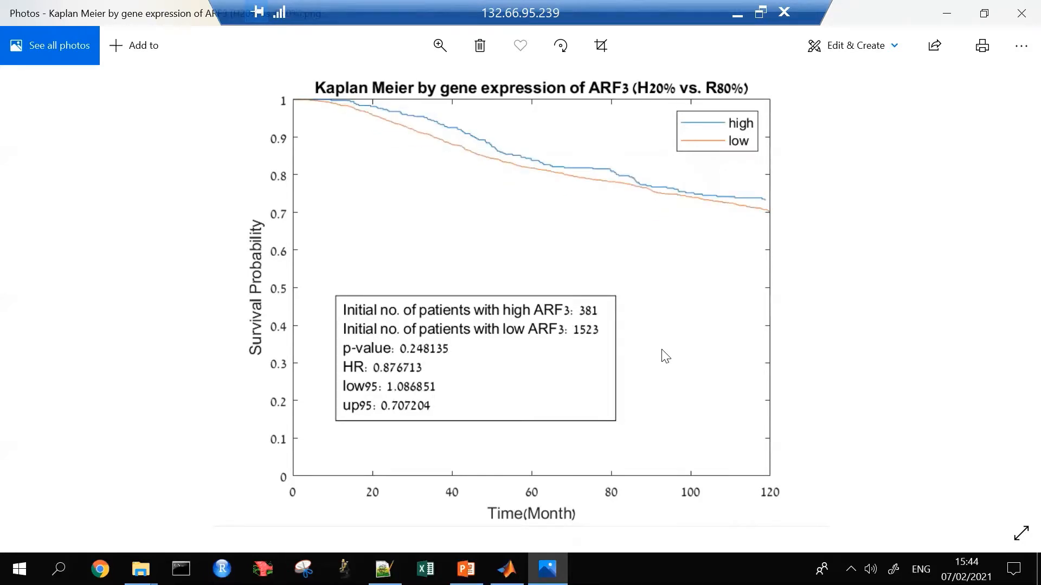
{"action": "left_click", "coordinate": [1021, 13]}
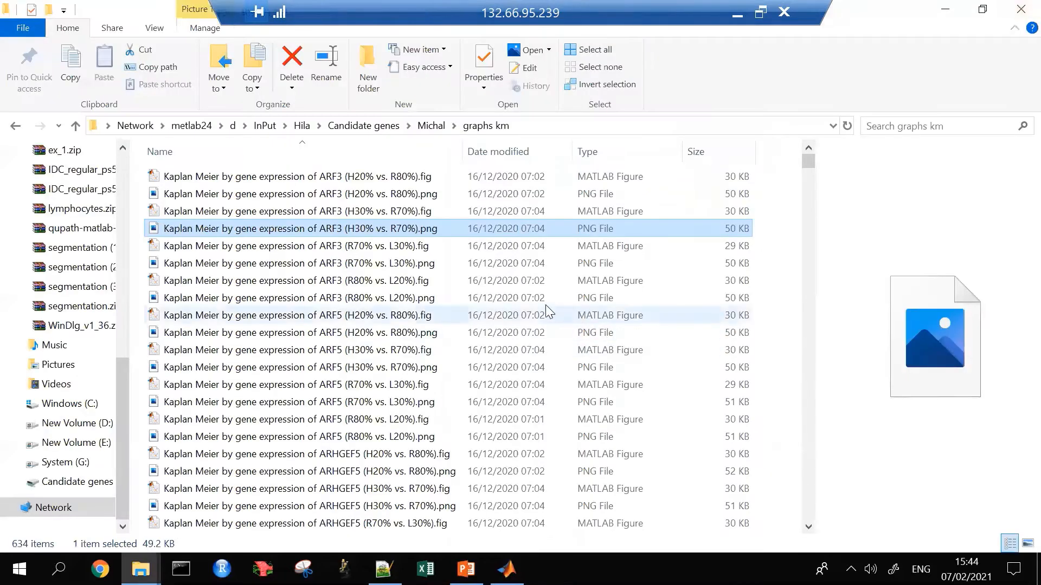
- View the Kaplan Meier PNG for gene expression of MET (H20% vs. R80%) from the graphs km folder and close it
{"action": "scroll", "coordinate": [547, 313], "scroll_direction": "down", "scroll_amount": 3}
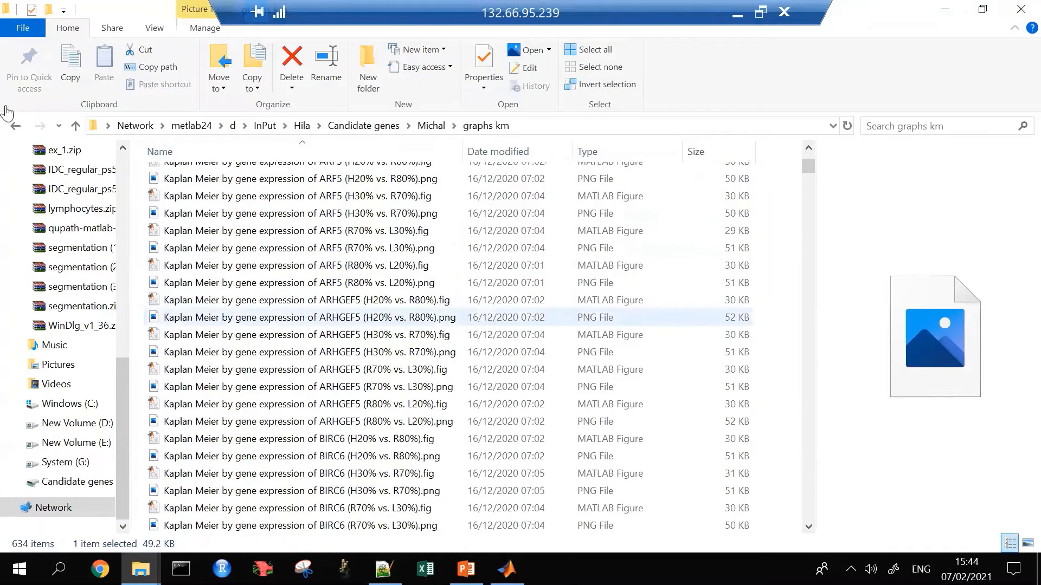
{"action": "scroll", "coordinate": [439, 269], "scroll_direction": "down", "scroll_amount": 5}
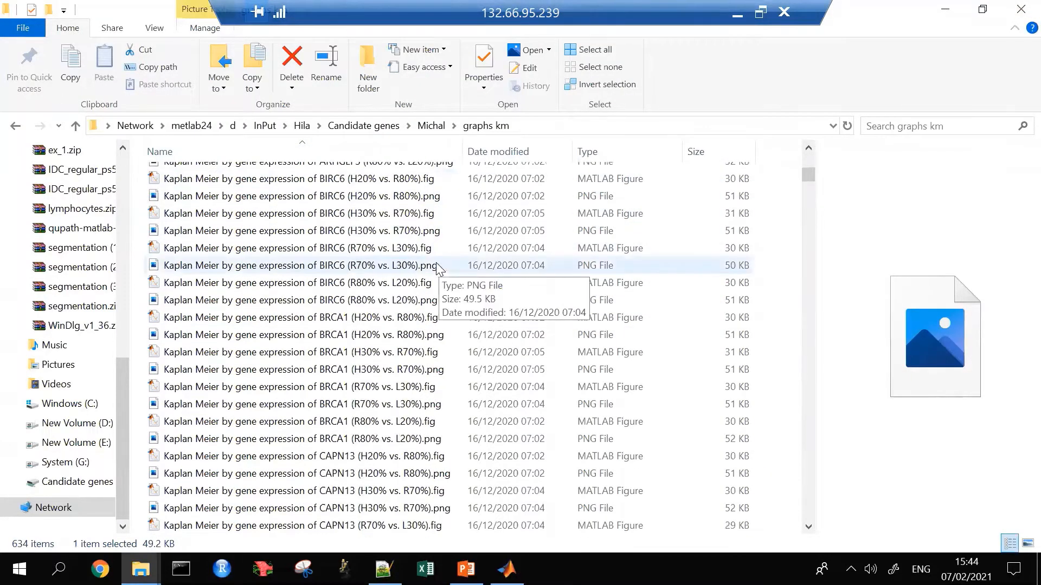
{"action": "scroll", "coordinate": [412, 277], "scroll_direction": "down", "scroll_amount": 12}
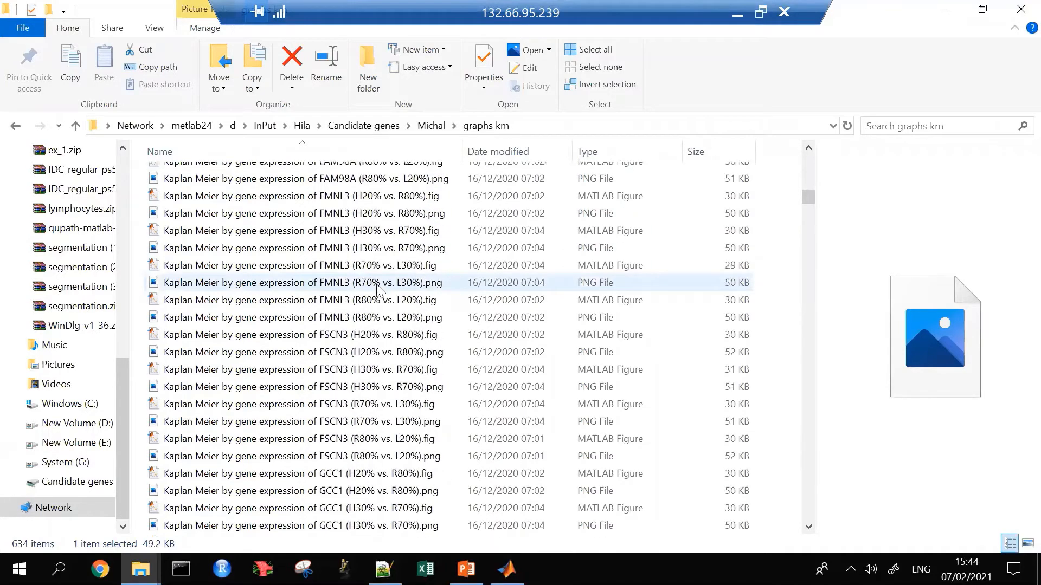
{"action": "scroll", "coordinate": [378, 290], "scroll_direction": "down", "scroll_amount": 16}
{"action": "scroll", "coordinate": [378, 290], "scroll_direction": "up", "scroll_amount": 3}
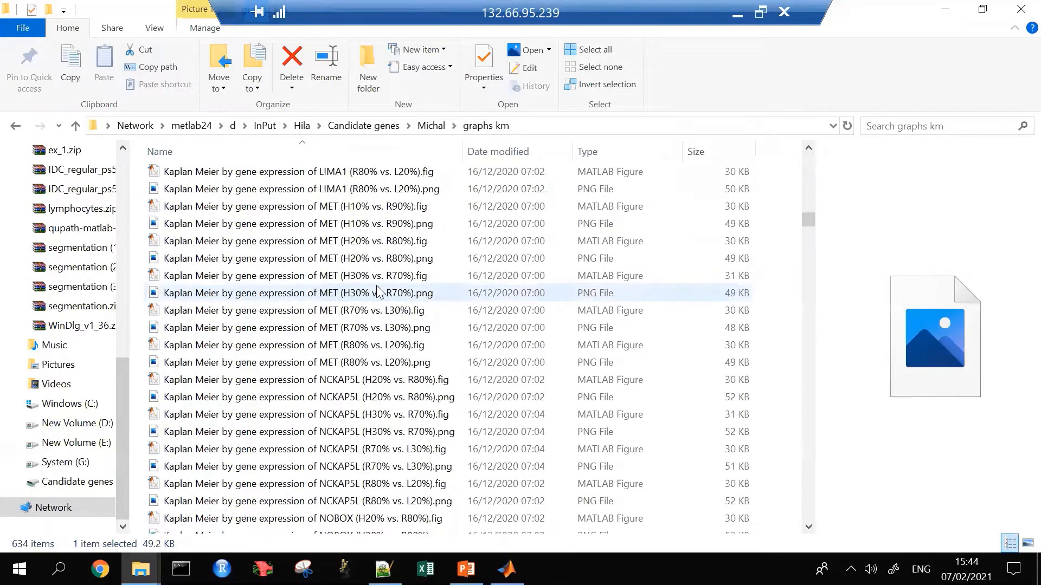
{"action": "left_click", "coordinate": [328, 261]}
{"action": "double_click", "coordinate": [328, 261]}
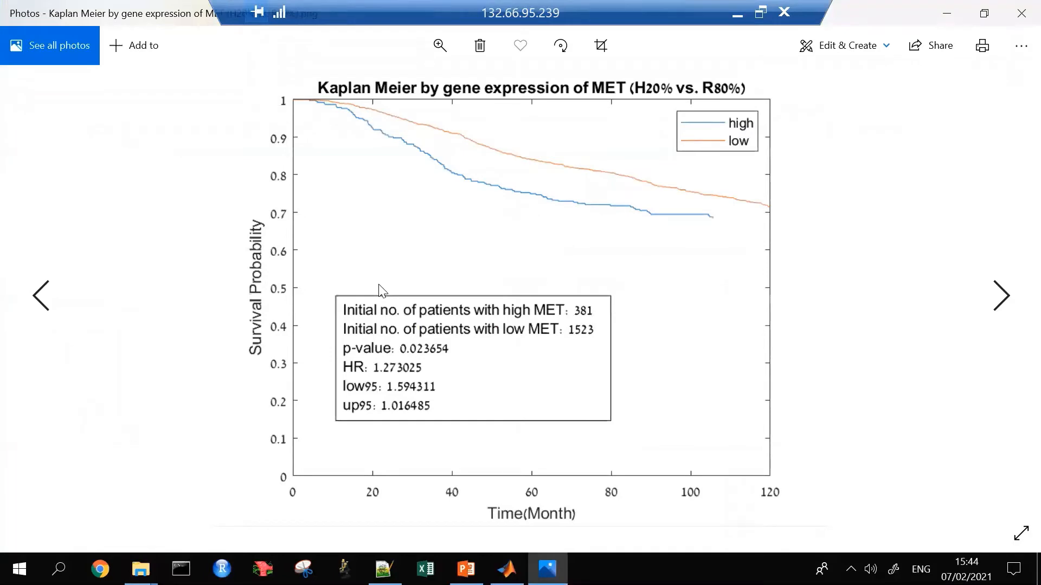
{"action": "left_click", "coordinate": [1018, 7]}
- Open the PNG comparing (G1) MET (H20 R80) vs. (G2) ARF3 (H20 R80) from the graphs km folder
{"action": "scroll", "coordinate": [383, 255], "scroll_direction": "down", "scroll_amount": 3}
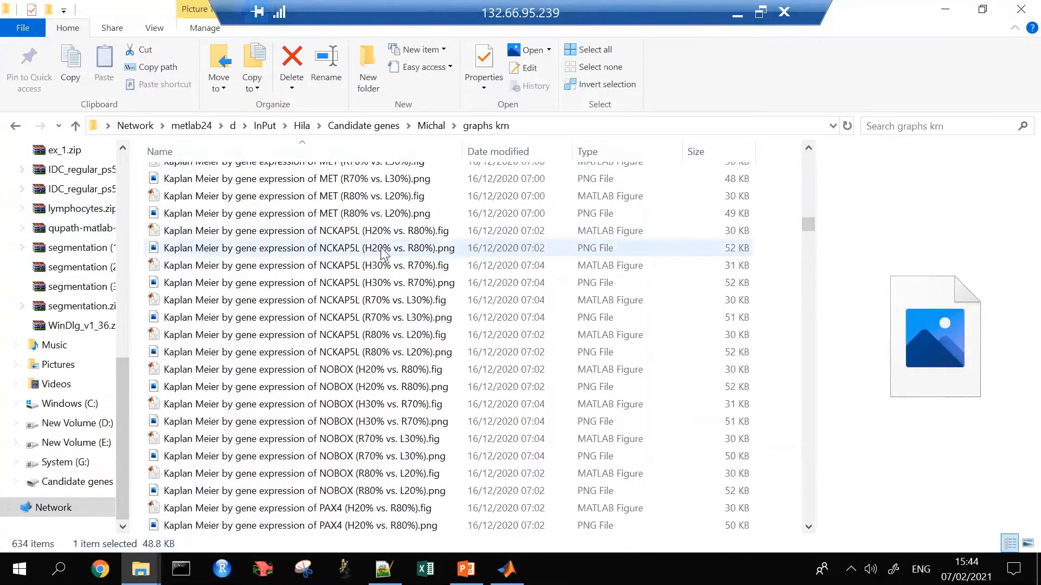
{"action": "scroll", "coordinate": [382, 255], "scroll_direction": "down", "scroll_amount": 20}
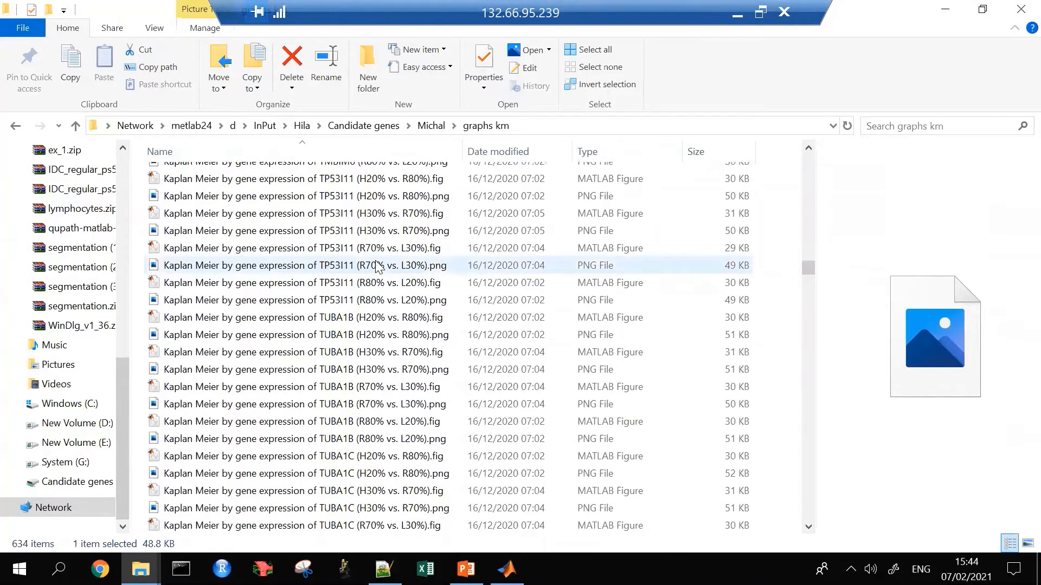
{"action": "scroll", "coordinate": [378, 266], "scroll_direction": "down", "scroll_amount": 10}
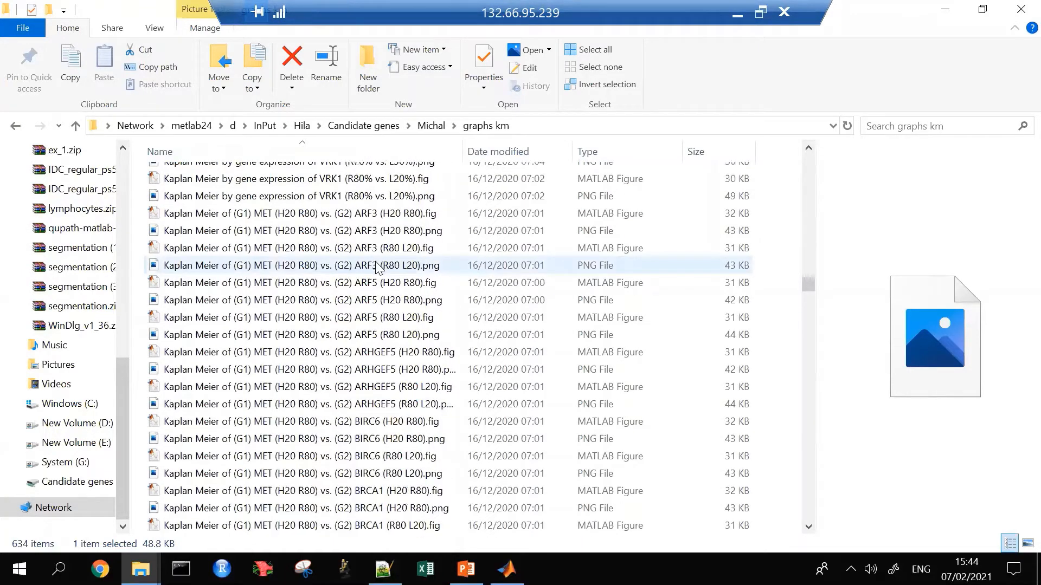
{"action": "left_click", "coordinate": [386, 231]}
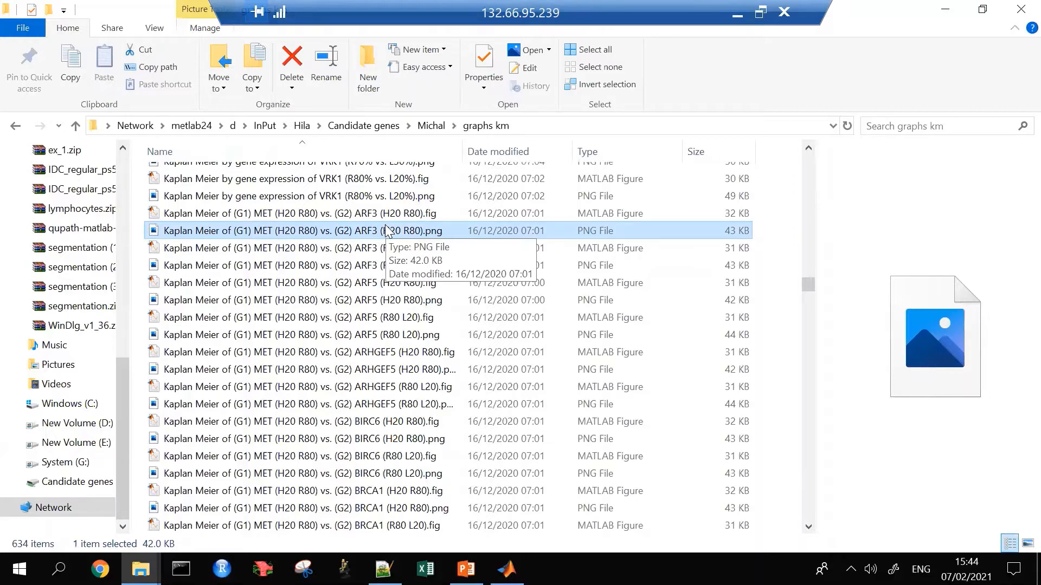
{"action": "double_click", "coordinate": [387, 231]}
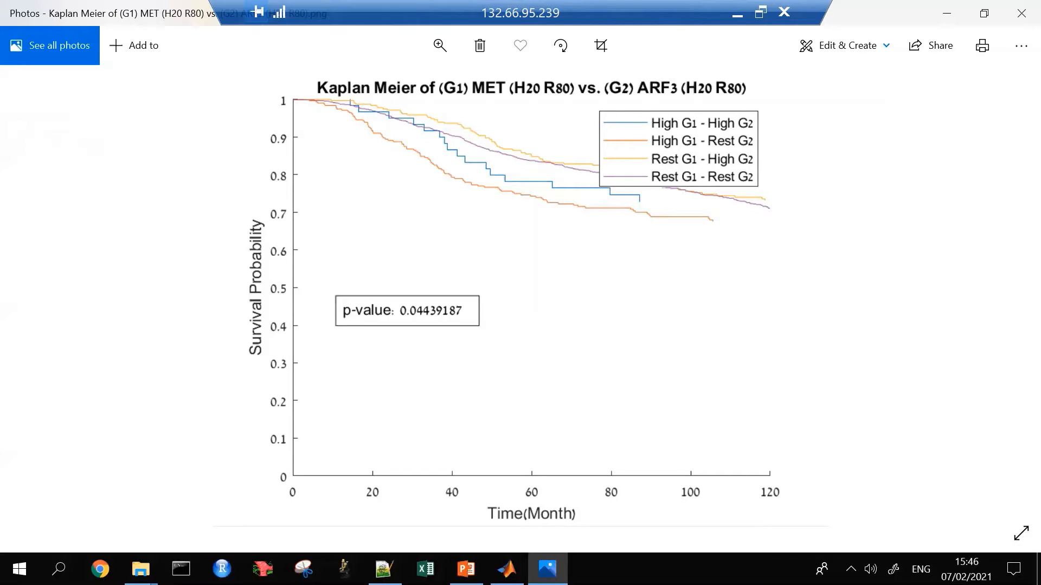
- Open Paint and draw two overlapping black circles with two separate circles to the right of them
{"action": "left_click", "coordinate": [58, 569]}
{"action": "type", "text": "pain"}
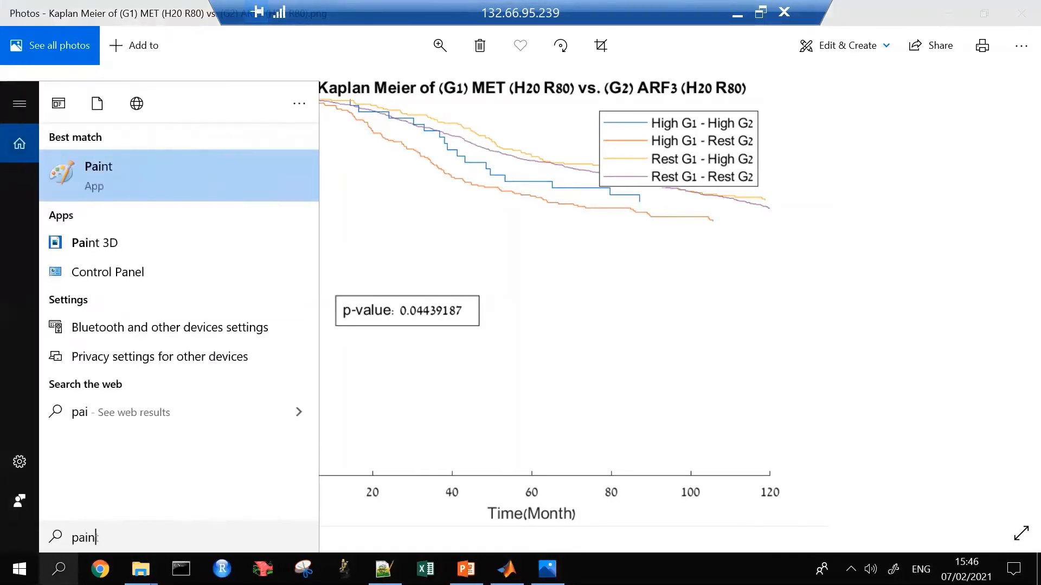
{"action": "key", "text": "Return"}
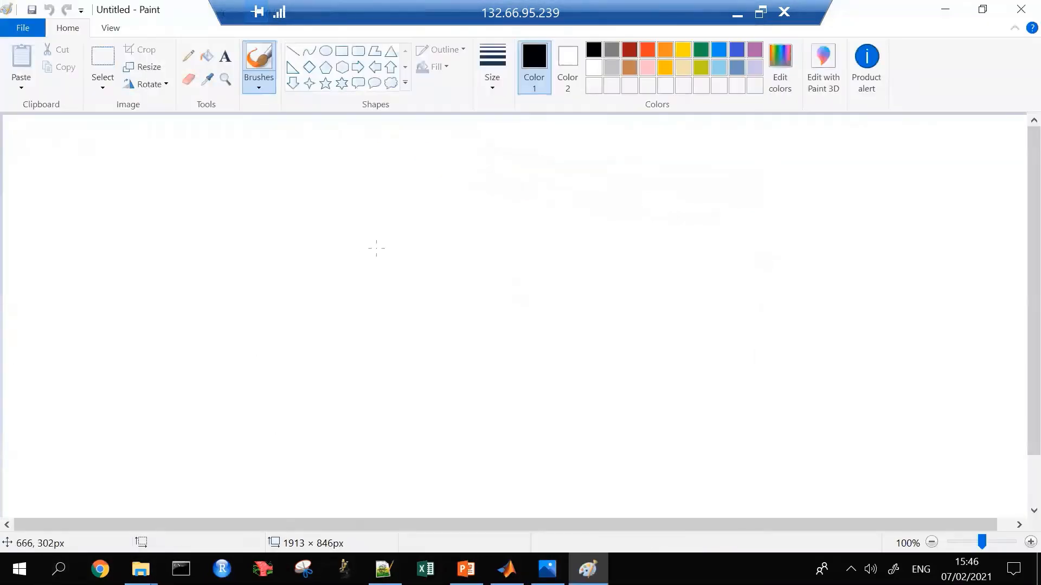
{"action": "mouse_move", "coordinate": [330, 182]}
{"action": "left_mouse_down"}
{"action": "mouse_move", "coordinate": [359, 188]}
{"action": "mouse_move", "coordinate": [339, 248]}
{"action": "mouse_move", "coordinate": [272, 167]}
{"action": "mouse_move", "coordinate": [363, 172]}
{"action": "mouse_move", "coordinate": [368, 216]}
{"action": "mouse_move", "coordinate": [395, 164]}
{"action": "mouse_move", "coordinate": [458, 197]}
{"action": "mouse_move", "coordinate": [357, 259]}
{"action": "mouse_move", "coordinate": [341, 213]}
{"action": "left_mouse_up"}
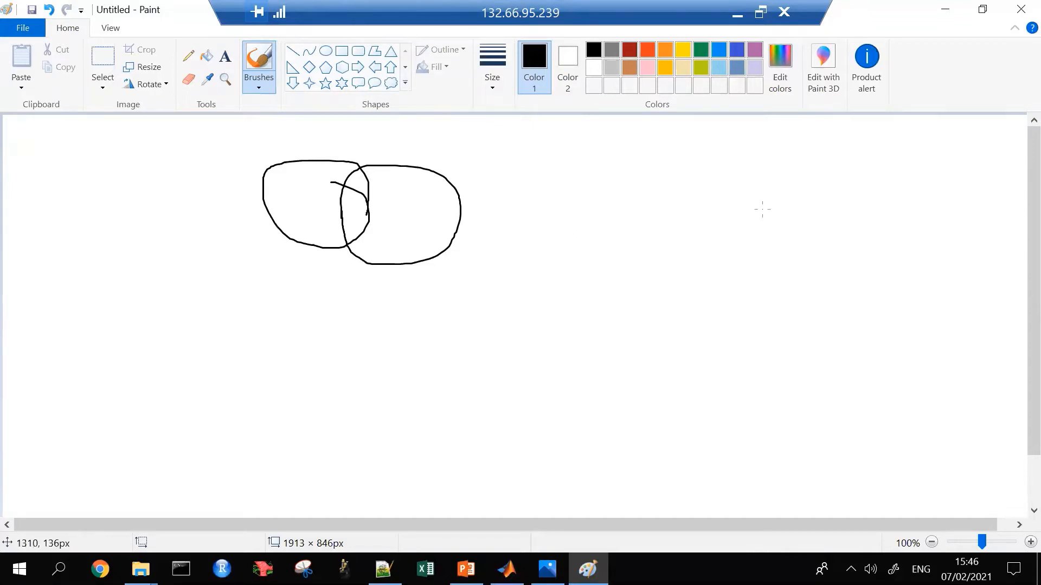
{"action": "mouse_move", "coordinate": [736, 236]}
{"action": "left_mouse_down"}
{"action": "mouse_move", "coordinate": [805, 220]}
{"action": "mouse_move", "coordinate": [825, 305]}
{"action": "mouse_move", "coordinate": [735, 270]}
{"action": "mouse_move", "coordinate": [736, 223]}
{"action": "mouse_move", "coordinate": [746, 225]}
{"action": "left_mouse_up"}
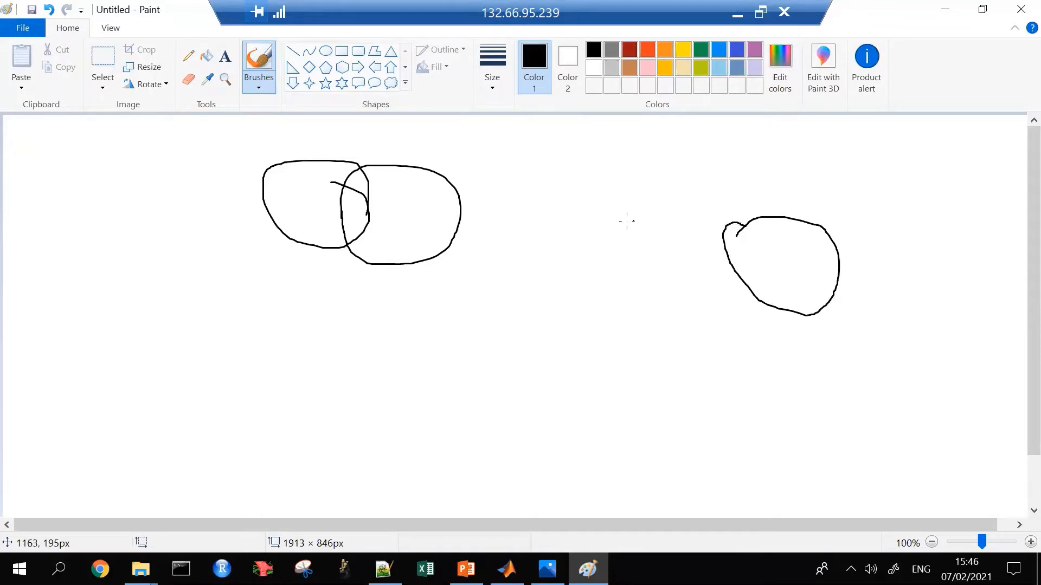
{"action": "mouse_move", "coordinate": [617, 214]}
{"action": "left_mouse_down"}
{"action": "mouse_move", "coordinate": [623, 205]}
{"action": "mouse_move", "coordinate": [684, 252]}
{"action": "mouse_move", "coordinate": [653, 299]}
{"action": "mouse_move", "coordinate": [596, 247]}
{"action": "mouse_move", "coordinate": [617, 211]}
{"action": "left_mouse_up"}
- Erase through parts of the two overlapping circles and cross the pair out with two black diagonal strokes
{"action": "left_click", "coordinate": [189, 79]}
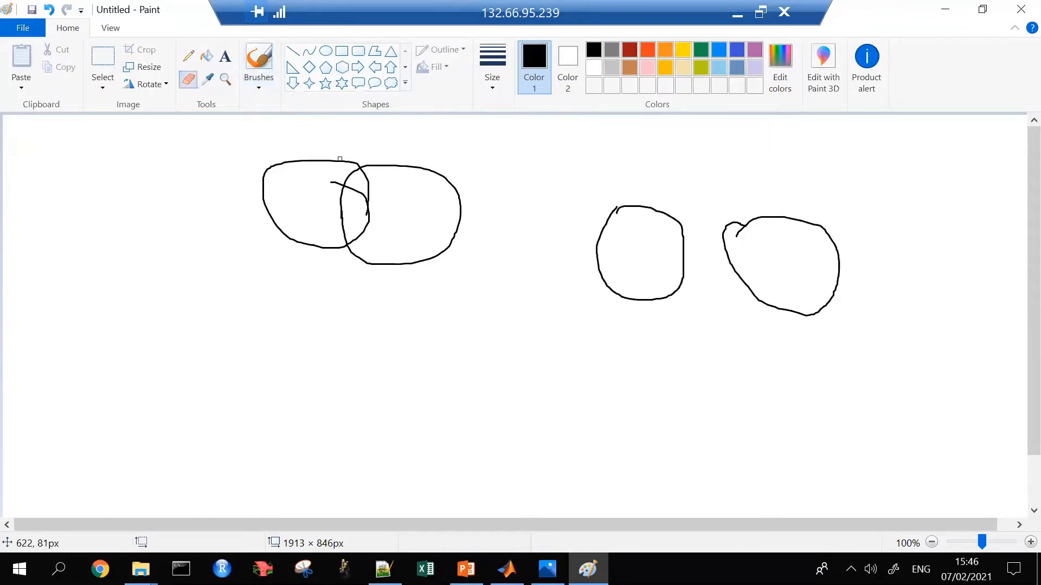
{"action": "mouse_move", "coordinate": [327, 202]}
{"action": "left_mouse_down"}
{"action": "mouse_move", "coordinate": [323, 188]}
{"action": "mouse_move", "coordinate": [482, 192]}
{"action": "mouse_move", "coordinate": [409, 153]}
{"action": "left_mouse_up"}
{"action": "left_click_drag", "start_coordinate": [474, 141], "coordinate": [216, 234]}
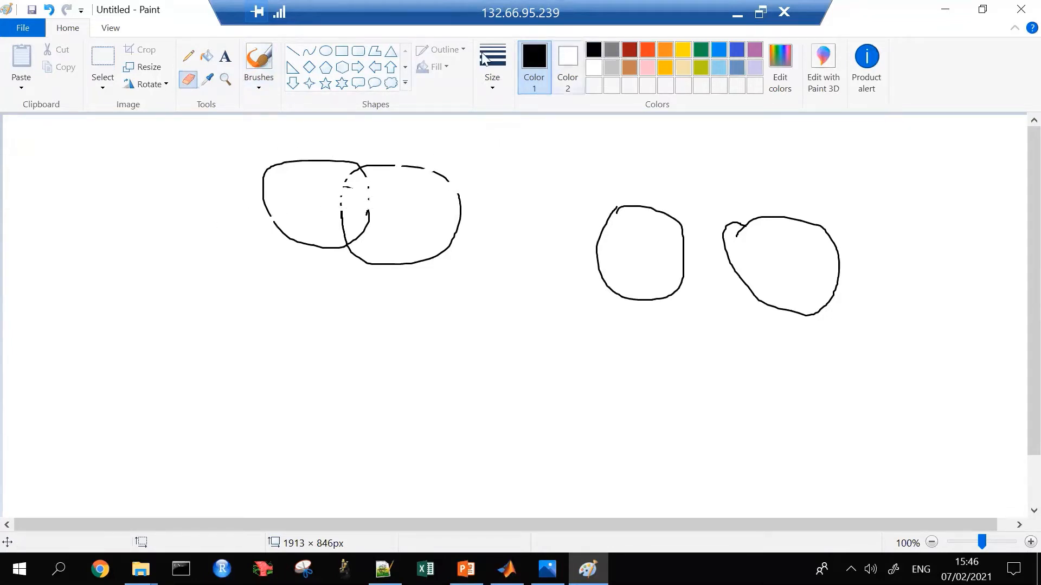
{"action": "left_click", "coordinate": [258, 59]}
{"action": "left_click_drag", "start_coordinate": [424, 143], "coordinate": [253, 273]}
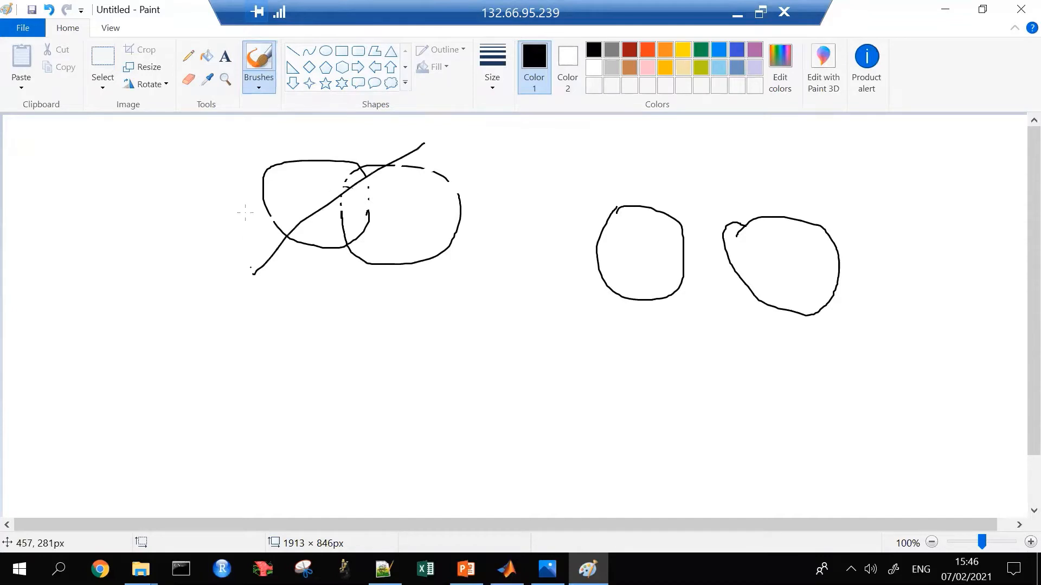
{"action": "mouse_move", "coordinate": [274, 164]}
{"action": "left_mouse_down"}
{"action": "mouse_move", "coordinate": [291, 158]}
{"action": "mouse_move", "coordinate": [380, 297]}
{"action": "left_mouse_up"}
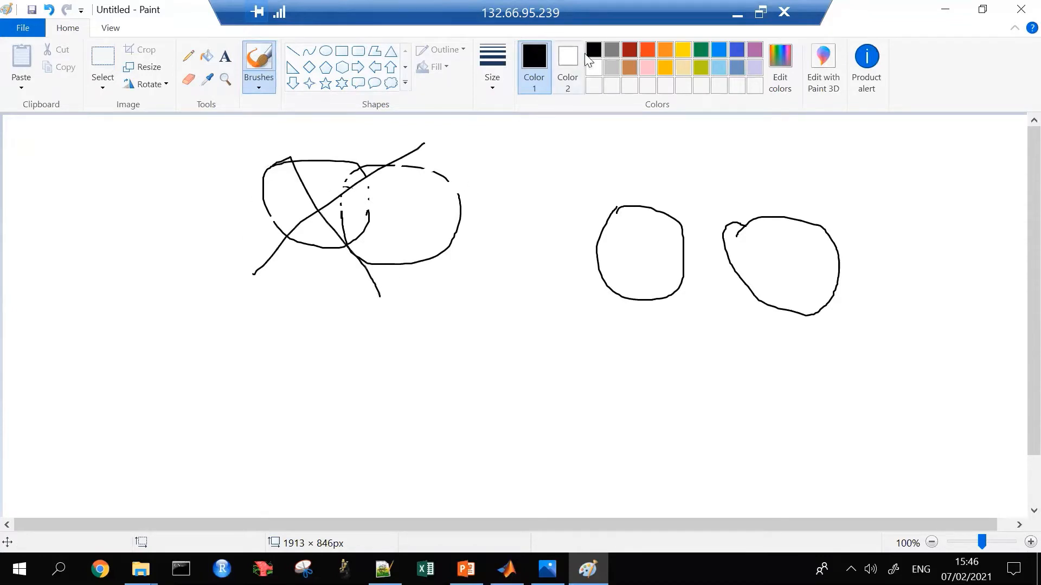
- Handwrite in dark red H20 in the first separate circle, ARF3 above it and R80 in the second circle
{"action": "left_click", "coordinate": [629, 49]}
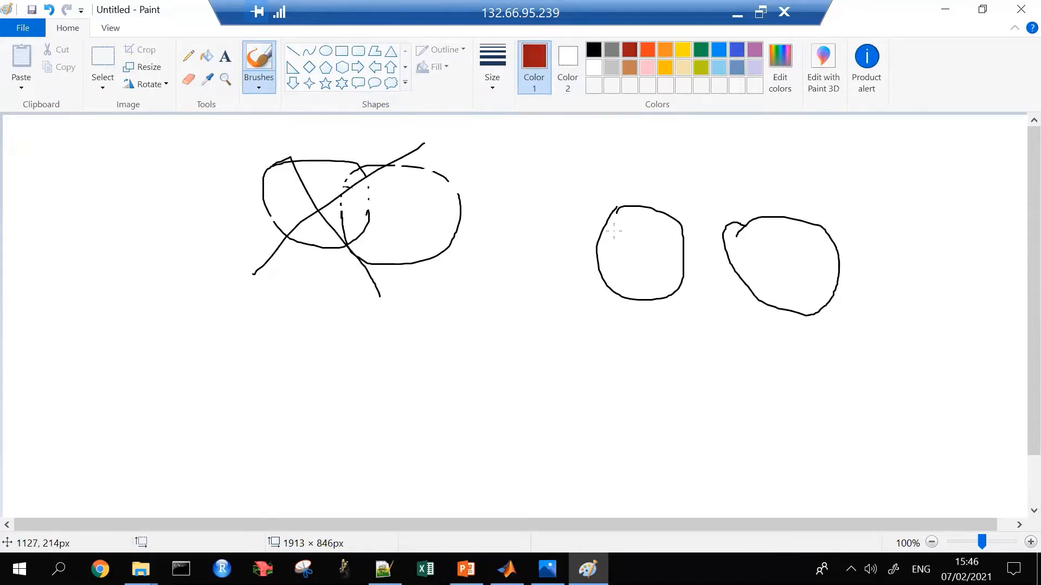
{"action": "mouse_move", "coordinate": [614, 231]}
{"action": "left_mouse_down"}
{"action": "mouse_move", "coordinate": [622, 251]}
{"action": "mouse_move", "coordinate": [659, 249]}
{"action": "mouse_move", "coordinate": [654, 235]}
{"action": "left_mouse_up"}
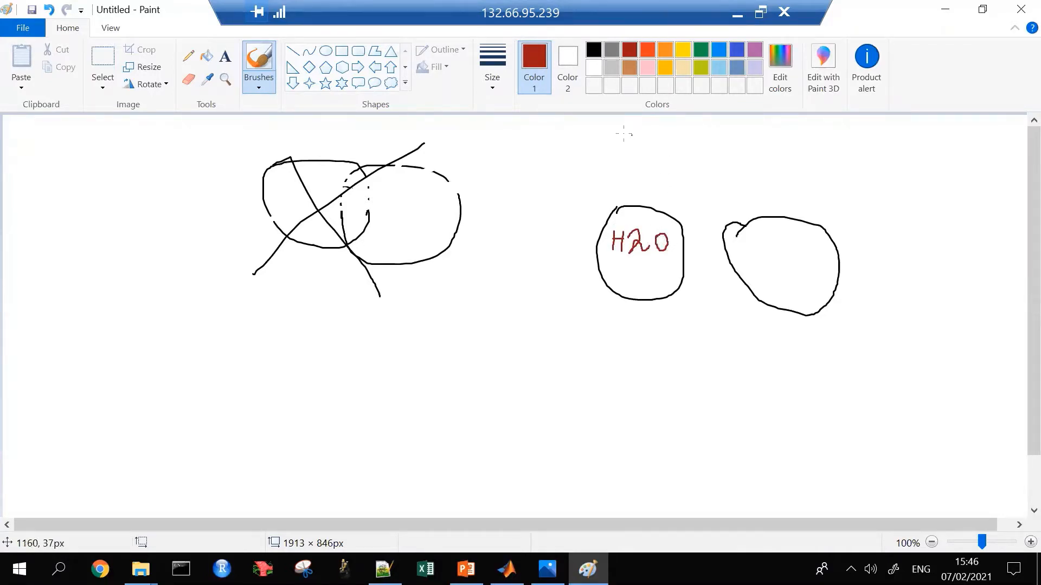
{"action": "left_click_drag", "start_coordinate": [626, 130], "coordinate": [621, 153]}
{"action": "mouse_move", "coordinate": [625, 130]}
{"action": "left_mouse_down"}
{"action": "mouse_move", "coordinate": [639, 154]}
{"action": "mouse_move", "coordinate": [643, 143]}
{"action": "mouse_move", "coordinate": [651, 154]}
{"action": "mouse_move", "coordinate": [659, 142]}
{"action": "mouse_move", "coordinate": [660, 154]}
{"action": "mouse_move", "coordinate": [686, 141]}
{"action": "mouse_move", "coordinate": [679, 161]}
{"action": "left_mouse_up"}
{"action": "mouse_move", "coordinate": [766, 265]}
{"action": "left_mouse_down"}
{"action": "mouse_move", "coordinate": [770, 244]}
{"action": "mouse_move", "coordinate": [780, 265]}
{"action": "mouse_move", "coordinate": [791, 247]}
{"action": "mouse_move", "coordinate": [793, 272]}
{"action": "mouse_move", "coordinate": [809, 247]}
{"action": "left_mouse_up"}
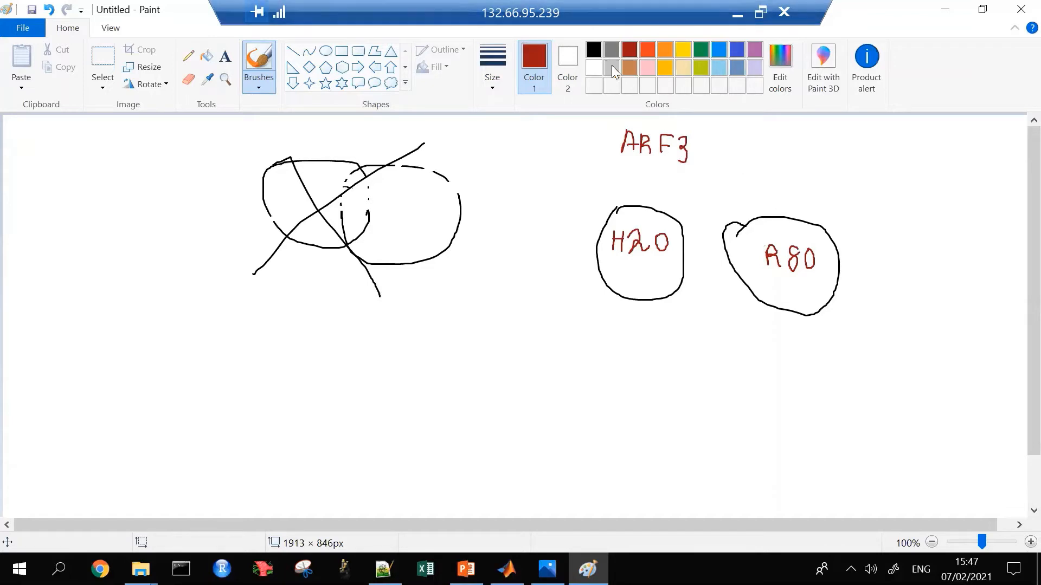
- Divide each of the two labelled circles with a black diagonal line through its lower right part
{"action": "left_click", "coordinate": [595, 50]}
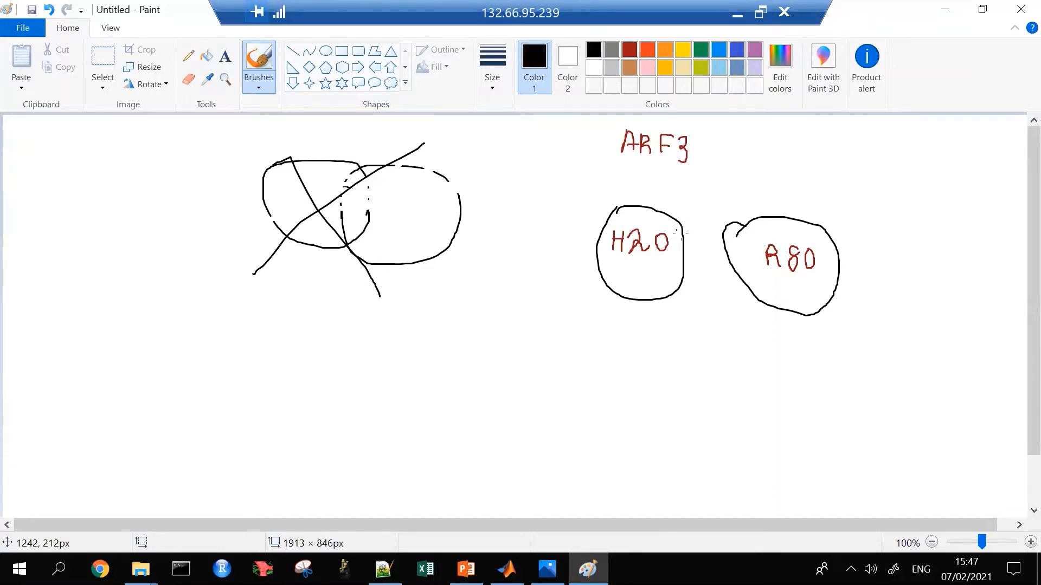
{"action": "left_click_drag", "start_coordinate": [680, 225], "coordinate": [624, 298]}
{"action": "mouse_move", "coordinate": [824, 231]}
{"action": "left_mouse_down"}
{"action": "mouse_move", "coordinate": [822, 255]}
{"action": "mouse_move", "coordinate": [765, 307]}
{"action": "left_mouse_up"}
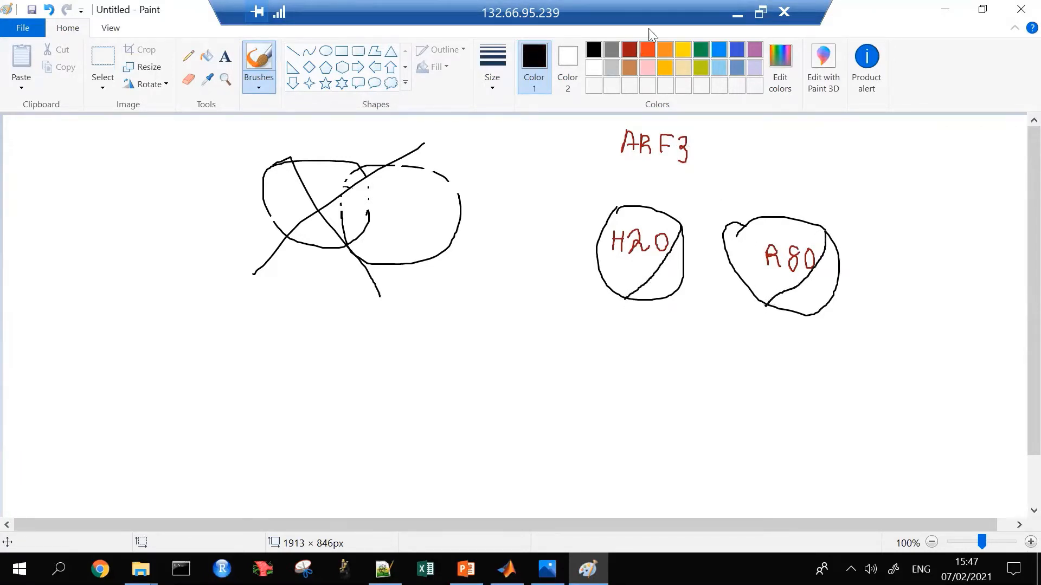
- Label the two parts of each divided circle R80 and H20 in blue, and write MET in blue beneath ARF3
{"action": "left_click", "coordinate": [737, 50]}
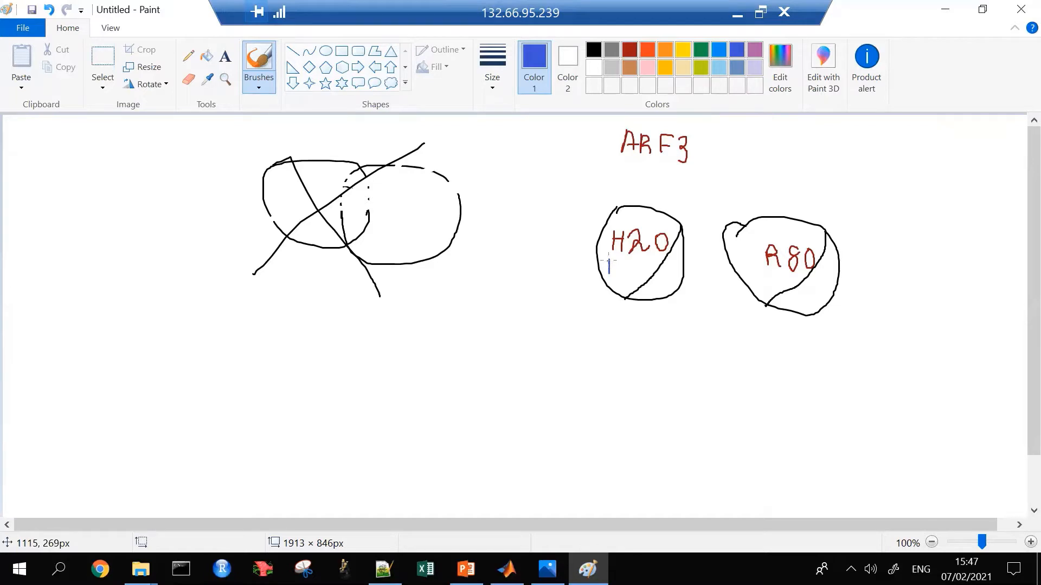
{"action": "mouse_move", "coordinate": [607, 260]}
{"action": "left_mouse_down"}
{"action": "mouse_move", "coordinate": [616, 274]}
{"action": "mouse_move", "coordinate": [629, 256]}
{"action": "mouse_move", "coordinate": [653, 291]}
{"action": "left_mouse_up"}
{"action": "mouse_move", "coordinate": [652, 283]}
{"action": "left_mouse_down"}
{"action": "mouse_move", "coordinate": [672, 283]}
{"action": "mouse_move", "coordinate": [676, 271]}
{"action": "left_mouse_up"}
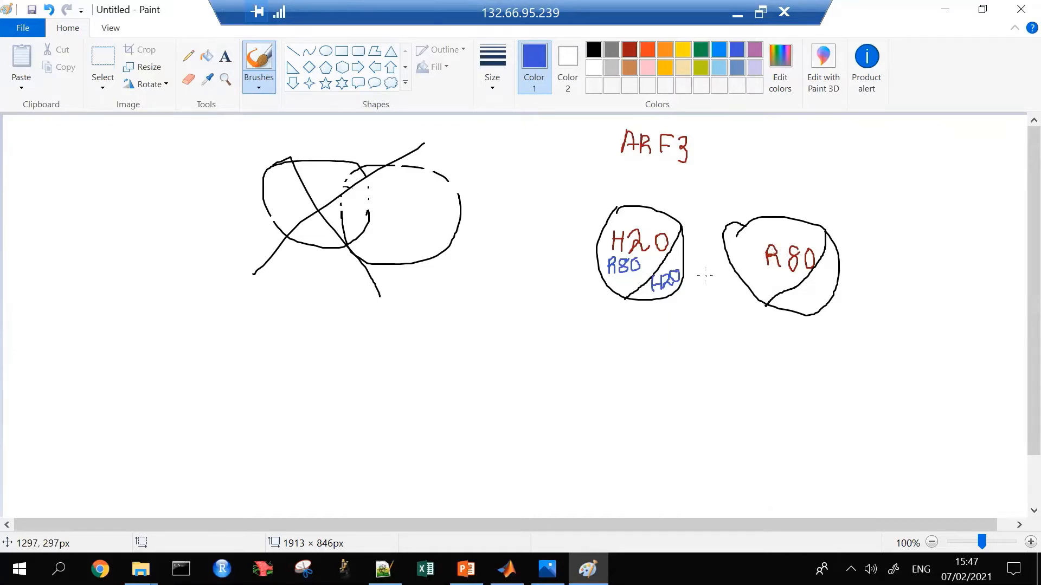
{"action": "mouse_move", "coordinate": [621, 179]}
{"action": "left_mouse_down"}
{"action": "mouse_move", "coordinate": [623, 162]}
{"action": "mouse_move", "coordinate": [638, 168]}
{"action": "mouse_move", "coordinate": [641, 189]}
{"action": "mouse_move", "coordinate": [690, 172]}
{"action": "mouse_move", "coordinate": [682, 192]}
{"action": "left_mouse_up"}
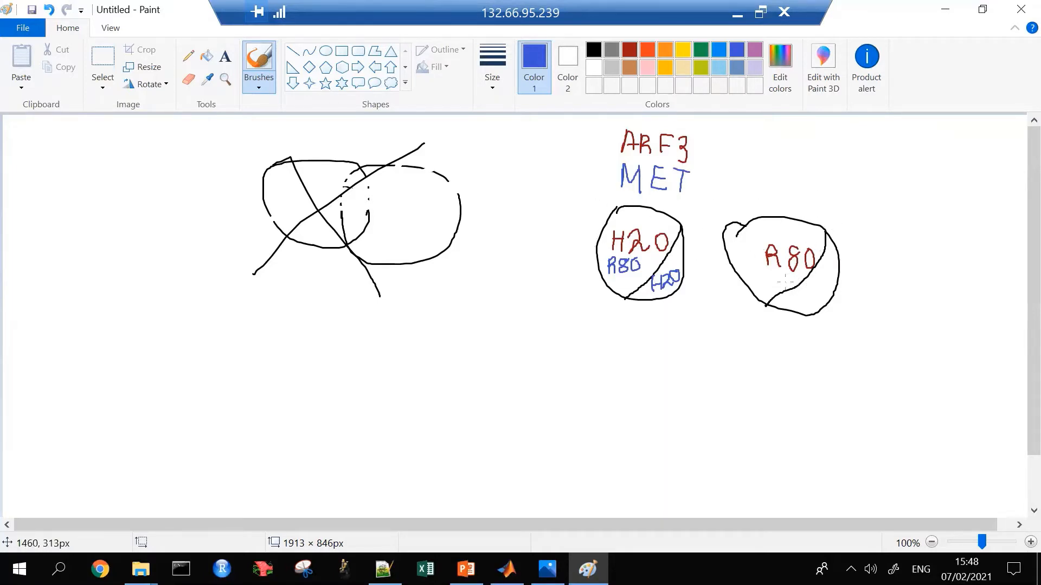
{"action": "mouse_move", "coordinate": [746, 254]}
{"action": "left_mouse_down"}
{"action": "mouse_move", "coordinate": [746, 268]}
{"action": "mouse_move", "coordinate": [752, 250]}
{"action": "mouse_move", "coordinate": [759, 268]}
{"action": "mouse_move", "coordinate": [755, 260]}
{"action": "mouse_move", "coordinate": [755, 283]}
{"action": "mouse_move", "coordinate": [762, 271]}
{"action": "left_mouse_up"}
{"action": "mouse_move", "coordinate": [801, 291]}
{"action": "left_mouse_down"}
{"action": "mouse_move", "coordinate": [800, 311]}
{"action": "mouse_move", "coordinate": [808, 299]}
{"action": "mouse_move", "coordinate": [806, 312]}
{"action": "mouse_move", "coordinate": [824, 304]}
{"action": "mouse_move", "coordinate": [823, 279]}
{"action": "left_mouse_up"}
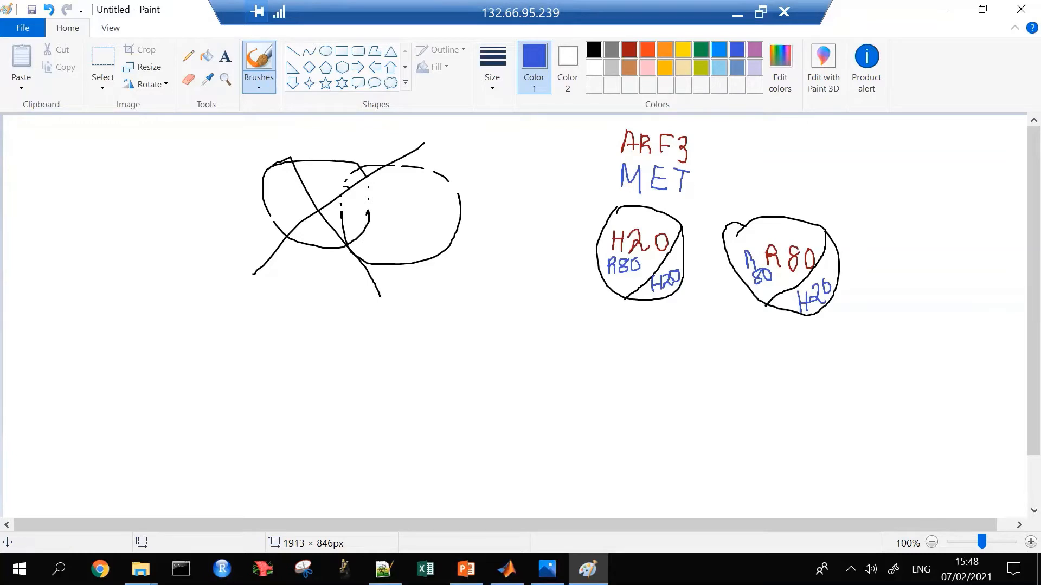
- Switch back to the Photos window with the MET vs. ARF3 (H20 R80) survival plot
{"action": "left_click", "coordinate": [547, 569]}
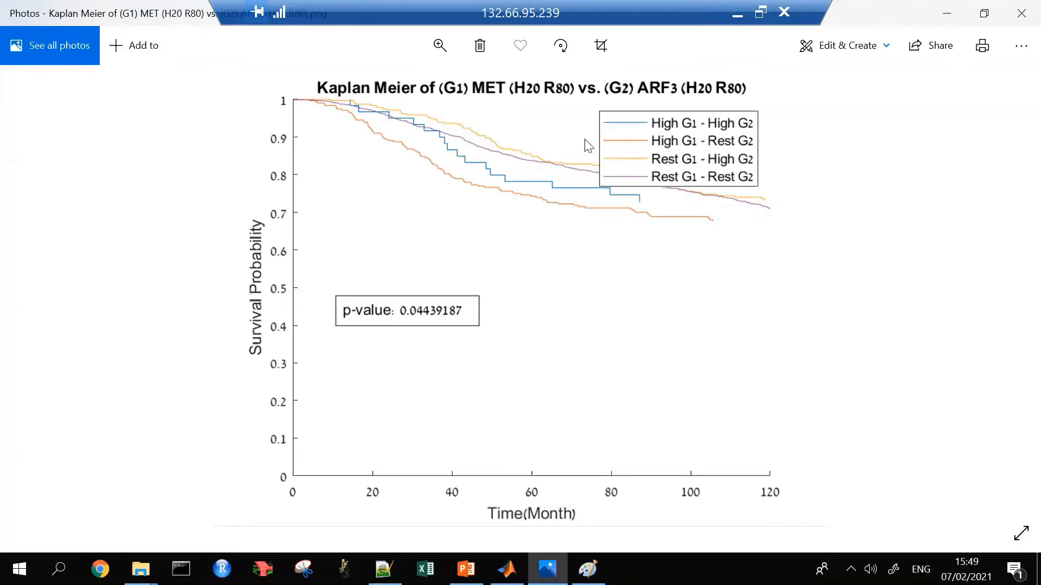
- View the MET (H20 R80) vs. ARF3 (R80 L20) plot, and close Photos and Paint without saving the sketch
{"action": "key", "text": "Right"}
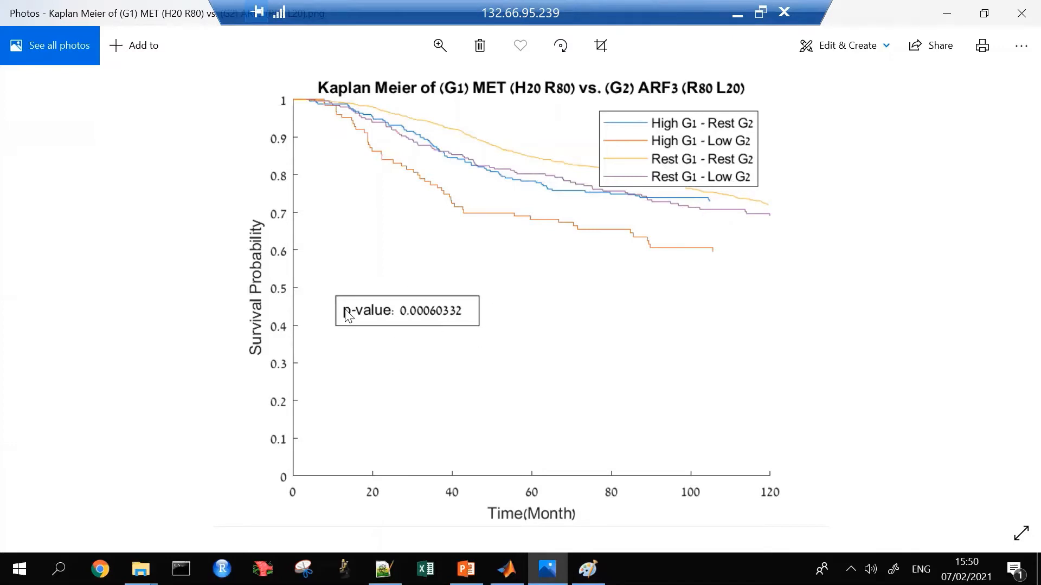
{"action": "left_click", "coordinate": [1021, 13]}
{"action": "left_click", "coordinate": [1021, 10]}
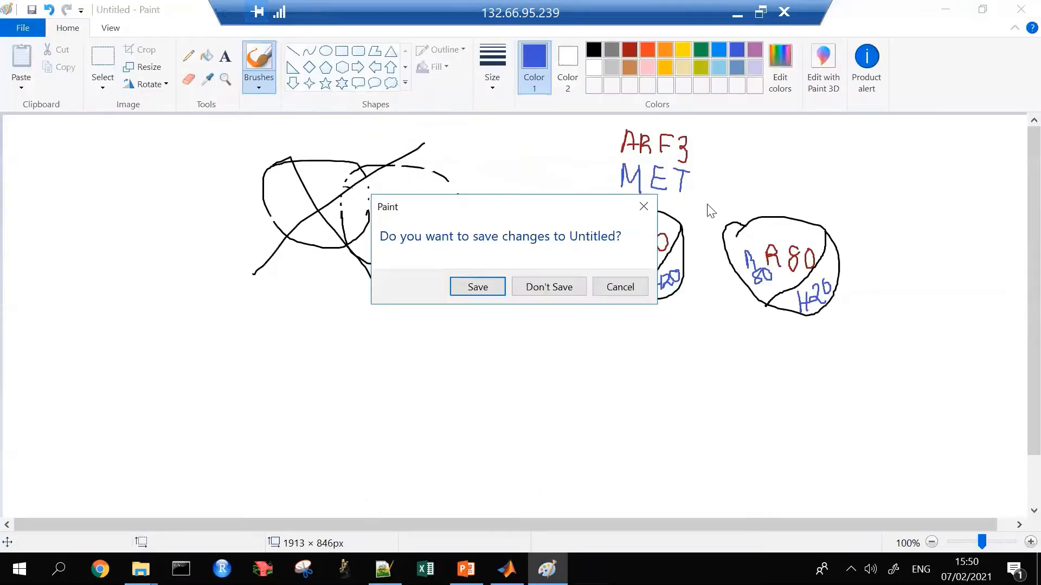
{"action": "left_click", "coordinate": [547, 277]}
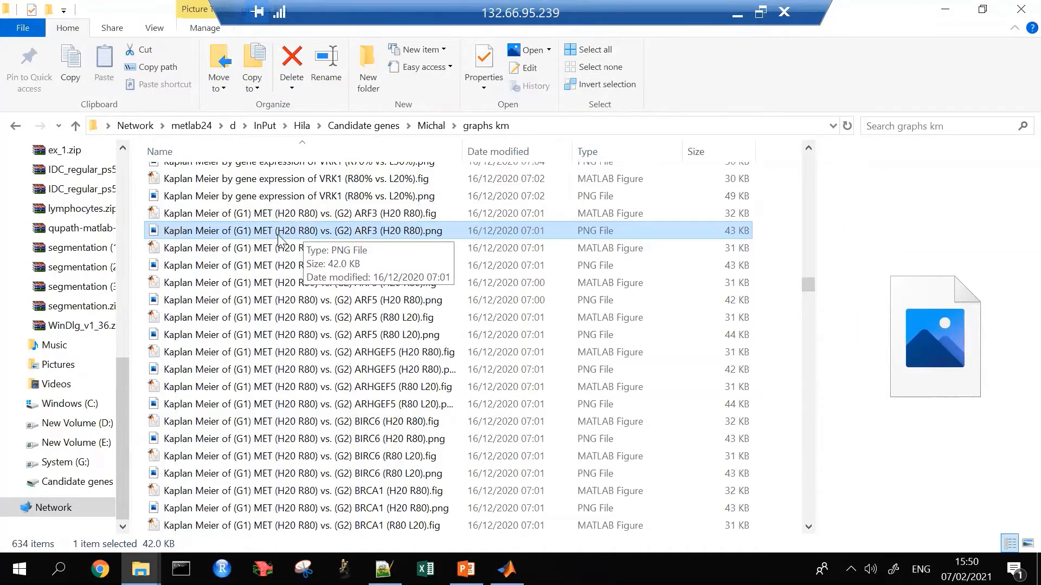
- View the MET (R80 L20) plots vs. ARF3 (H20 R80) and vs. ARF3 (R80 L20) from the graphs km folder, and close the viewer
{"action": "scroll", "coordinate": [251, 269], "scroll_direction": "down", "scroll_amount": 18}
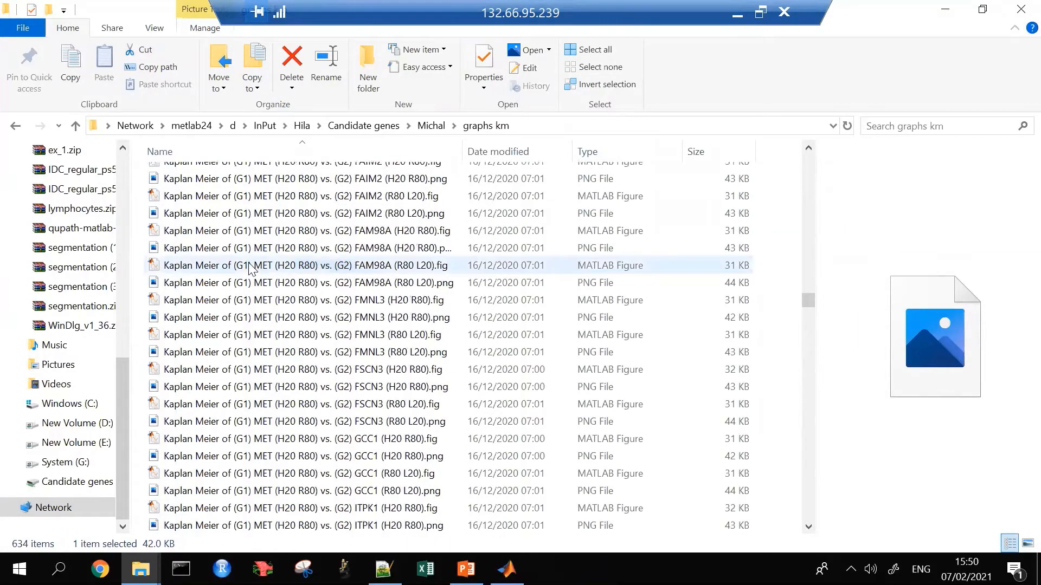
{"action": "scroll", "coordinate": [250, 268], "scroll_direction": "down", "scroll_amount": 20}
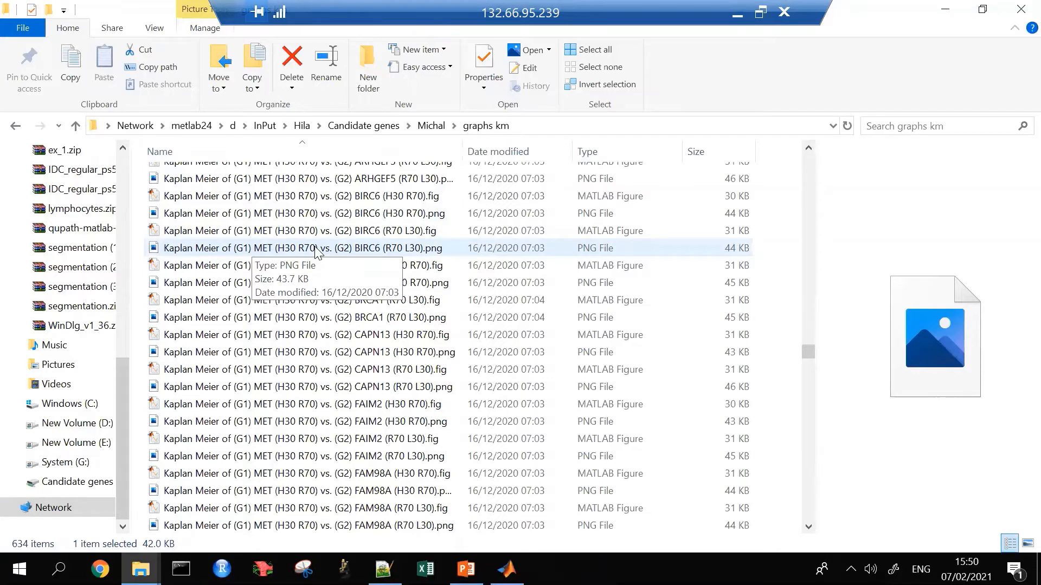
{"action": "scroll", "coordinate": [317, 251], "scroll_direction": "down", "scroll_amount": 16}
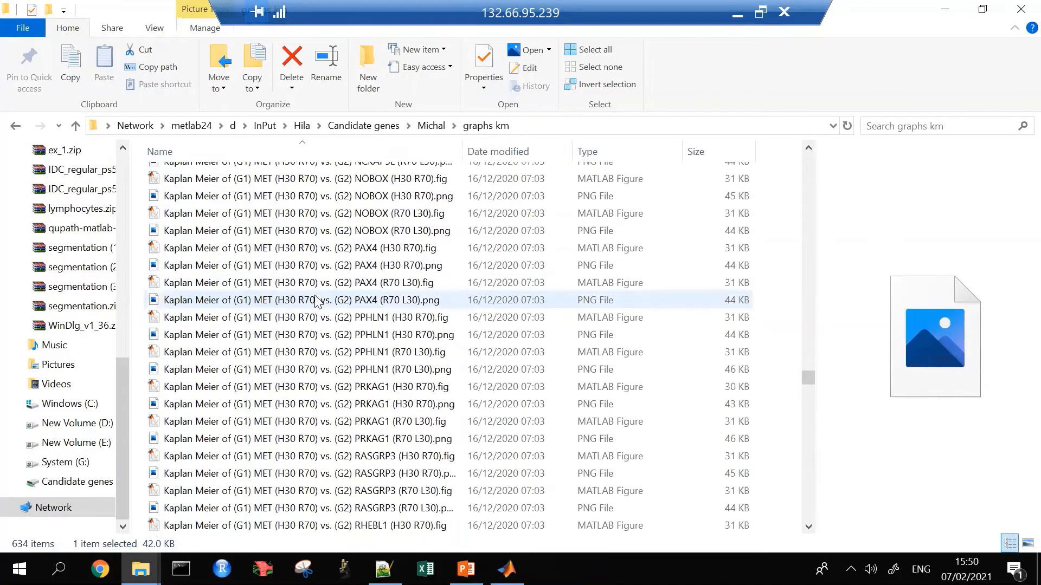
{"action": "scroll", "coordinate": [317, 301], "scroll_direction": "down", "scroll_amount": 20}
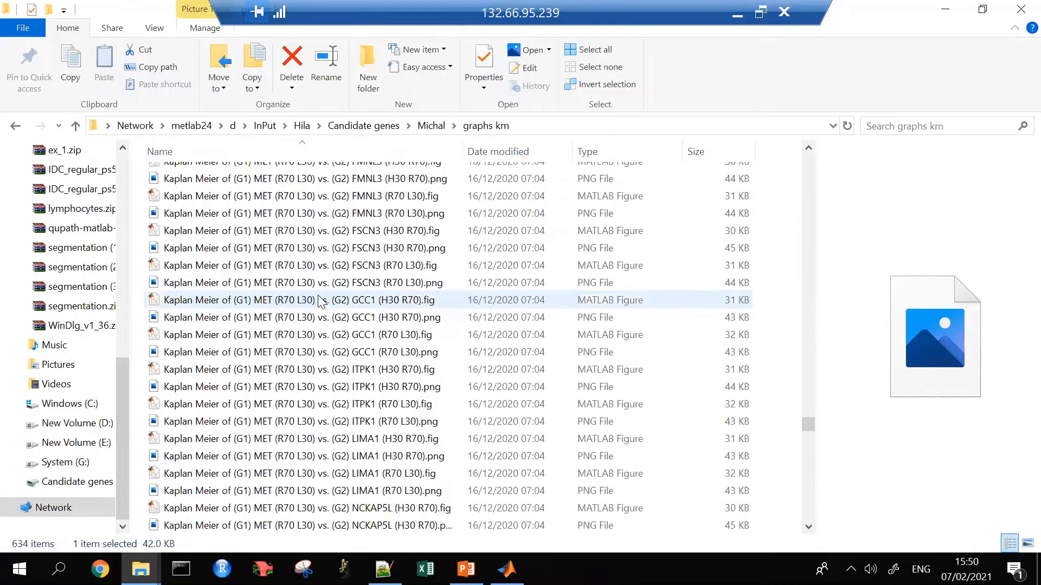
{"action": "scroll", "coordinate": [320, 302], "scroll_direction": "down", "scroll_amount": 15}
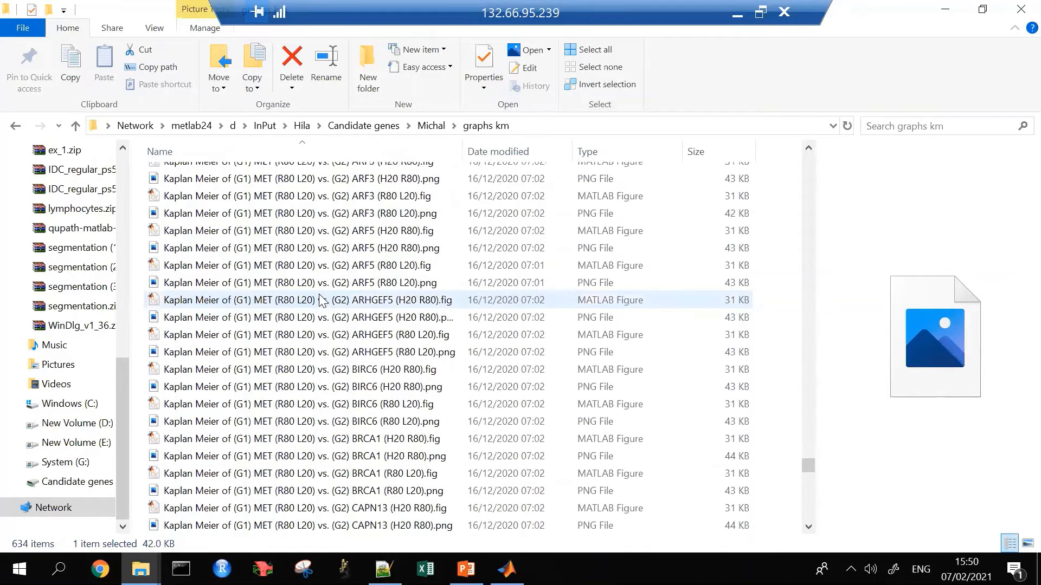
{"action": "scroll", "coordinate": [321, 301], "scroll_direction": "up", "scroll_amount": 2}
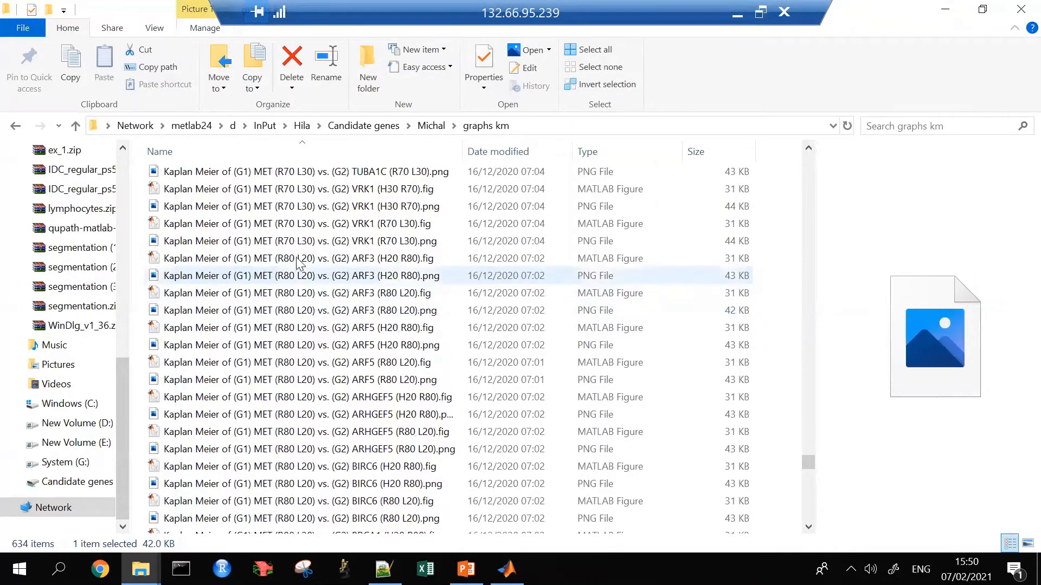
{"action": "double_click", "coordinate": [277, 277]}
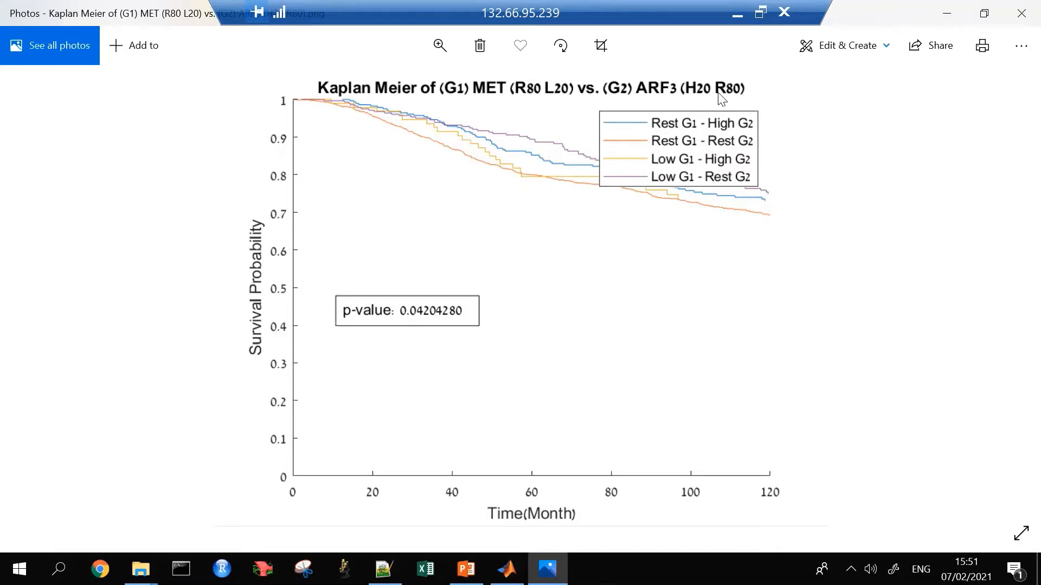
{"action": "key", "text": "Right"}
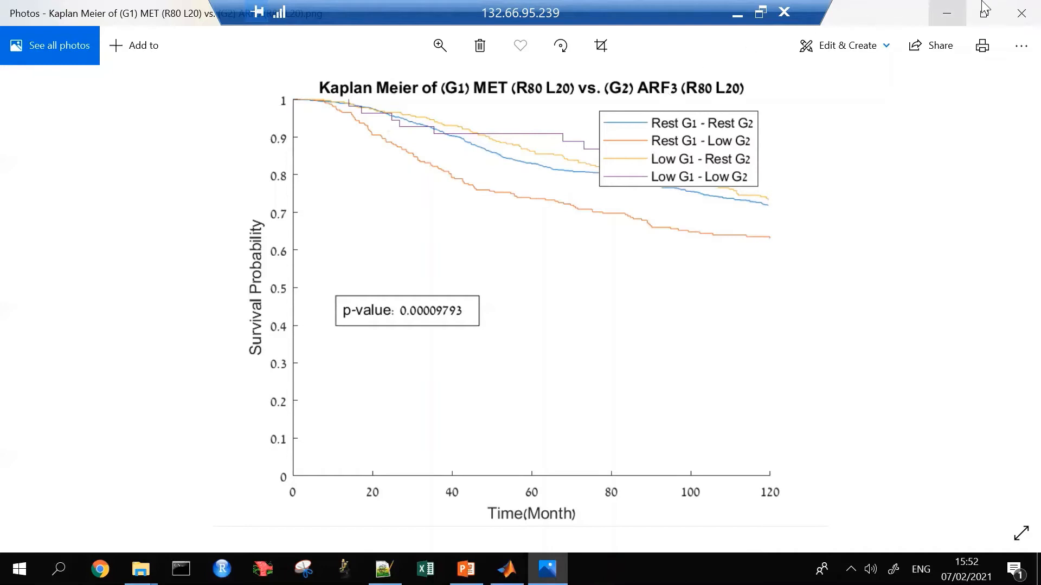
{"action": "left_click", "coordinate": [1021, 13]}
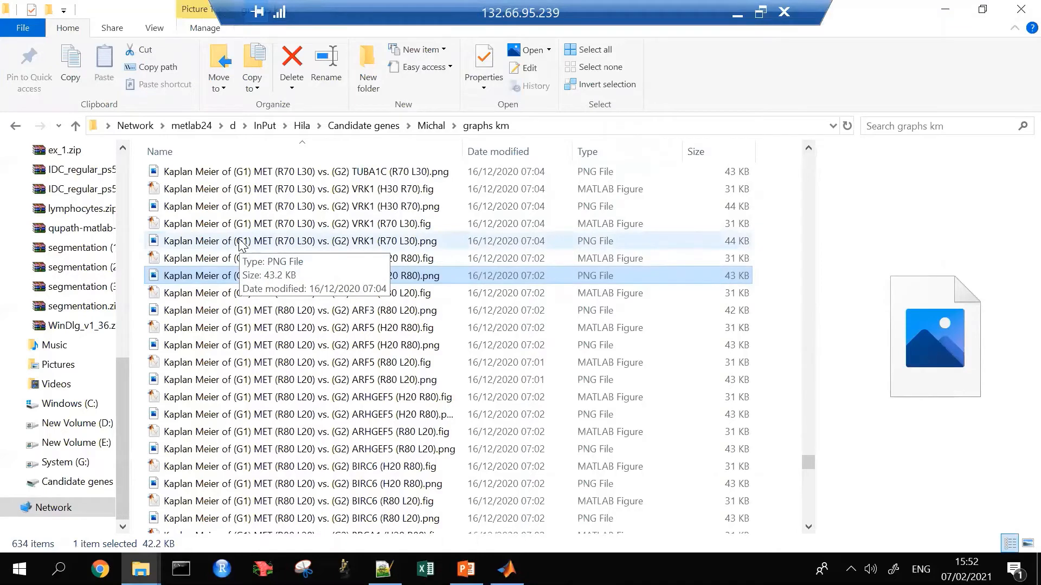
- Browse the plot files around the ARF3 entries and return to the parent Michal folder
{"action": "scroll", "coordinate": [239, 238], "scroll_direction": "down", "scroll_amount": 14}
{"action": "scroll", "coordinate": [240, 238], "scroll_direction": "up", "scroll_amount": 13}
{"action": "scroll", "coordinate": [87, 171], "scroll_direction": "up", "scroll_amount": 1}
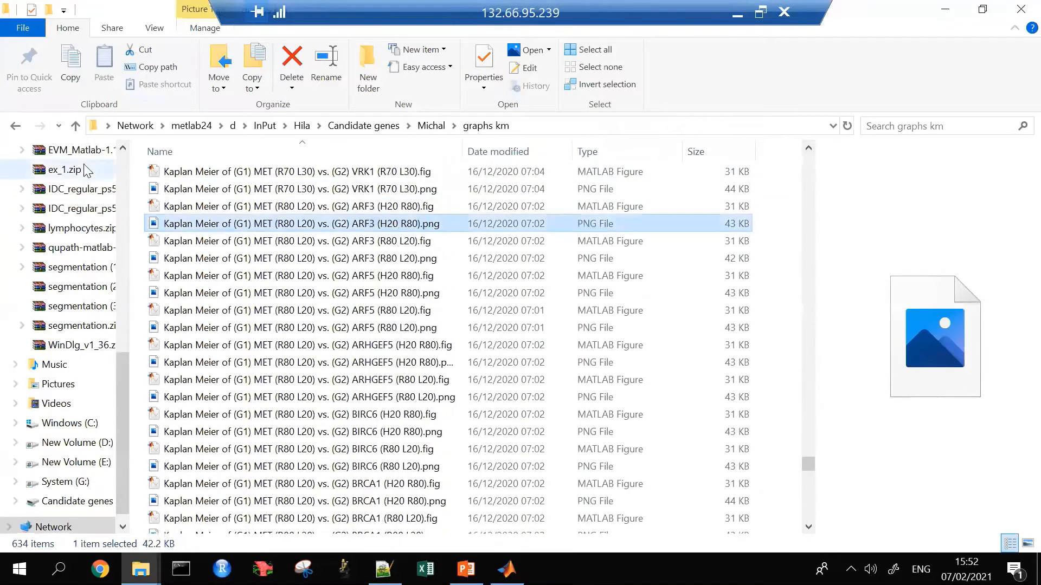
{"action": "left_click", "coordinate": [75, 125]}
- Switch to MATLAB and review the Command Window's list of generated Kaplan Meier plots down to the Done! line
{"action": "left_click", "coordinate": [507, 569]}
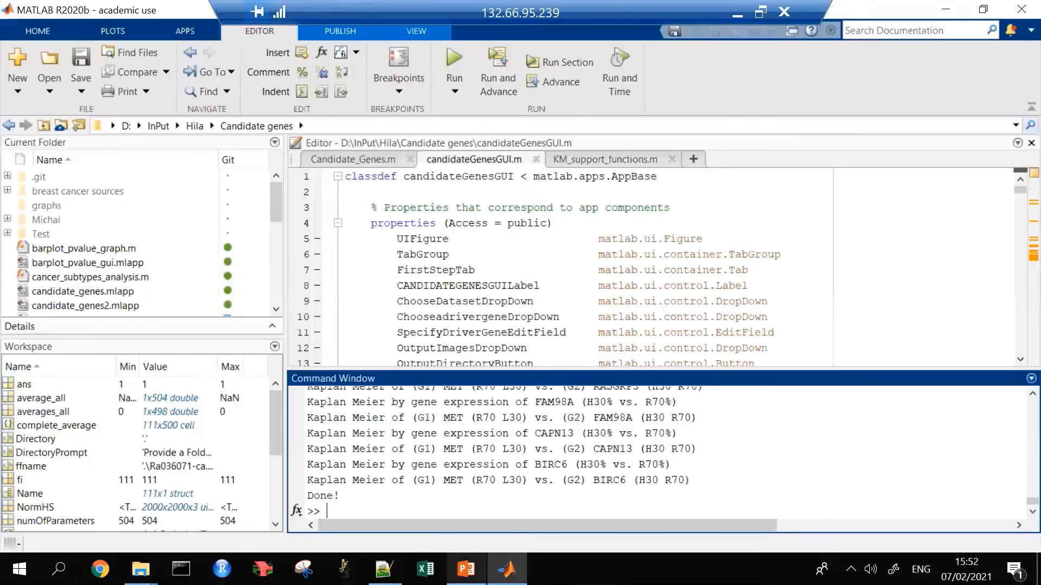
{"action": "scroll", "coordinate": [461, 446], "scroll_direction": "up", "scroll_amount": 13}
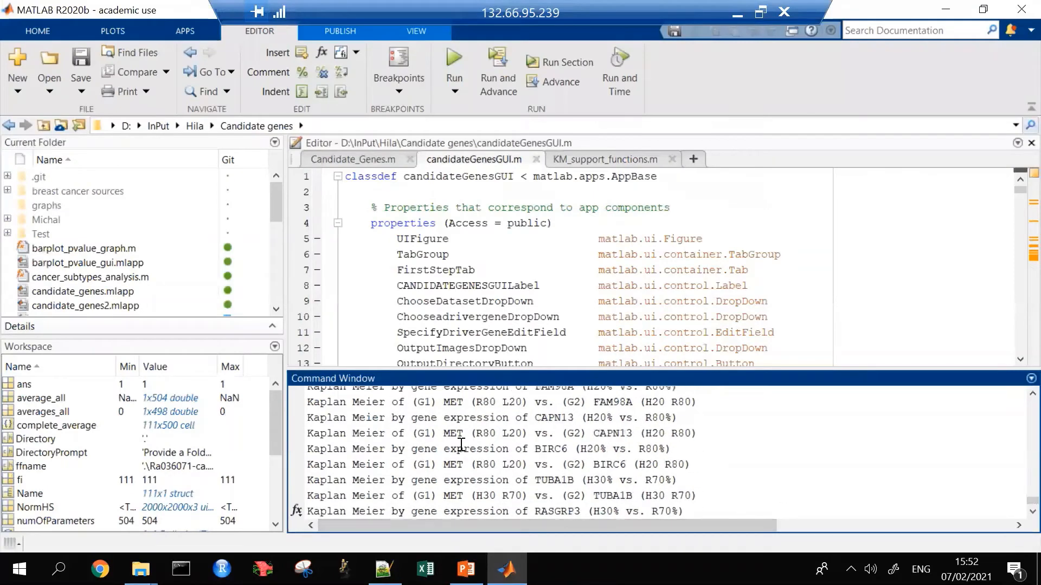
{"action": "scroll", "coordinate": [461, 445], "scroll_direction": "up", "scroll_amount": 8}
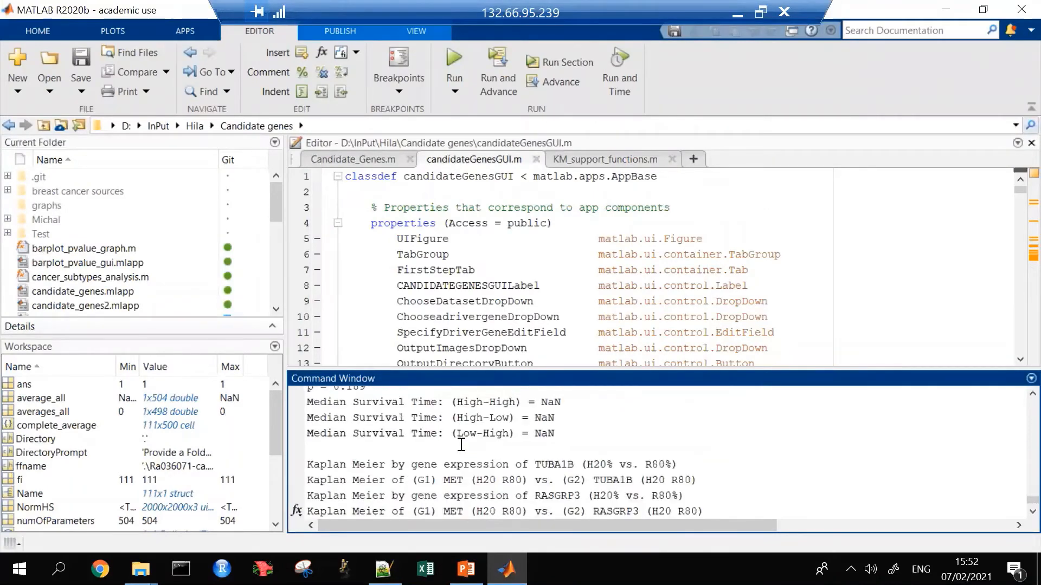
{"action": "scroll", "coordinate": [461, 445], "scroll_direction": "down", "scroll_amount": 20}
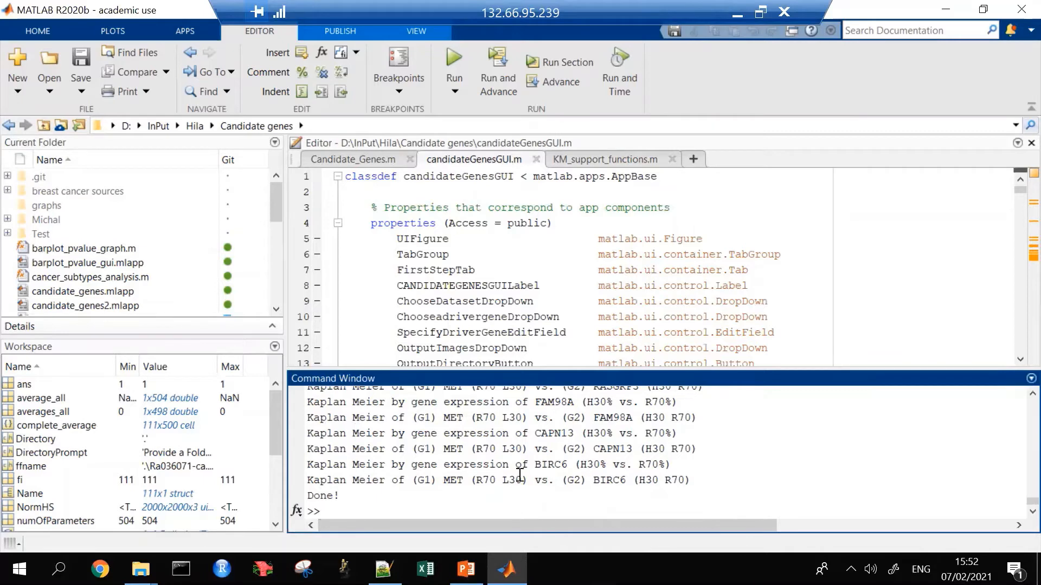
{"action": "left_click_drag", "start_coordinate": [348, 495], "coordinate": [300, 495]}
{"action": "left_click", "coordinate": [350, 495]}
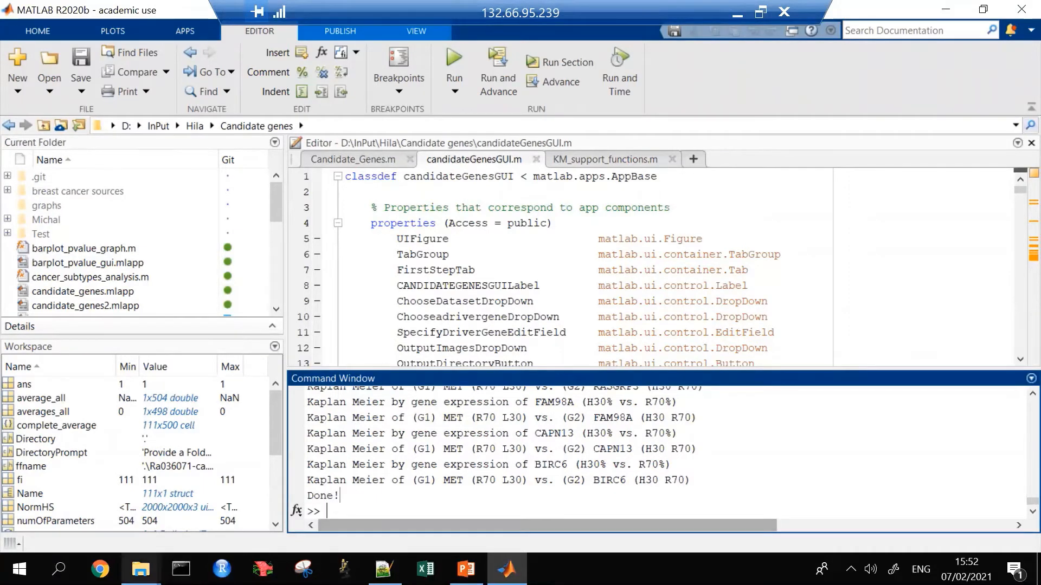
- Switch to the Michal window in File Explorer and open the graphs folder inside Candidate genes > Test
{"action": "left_click", "coordinate": [141, 568]}
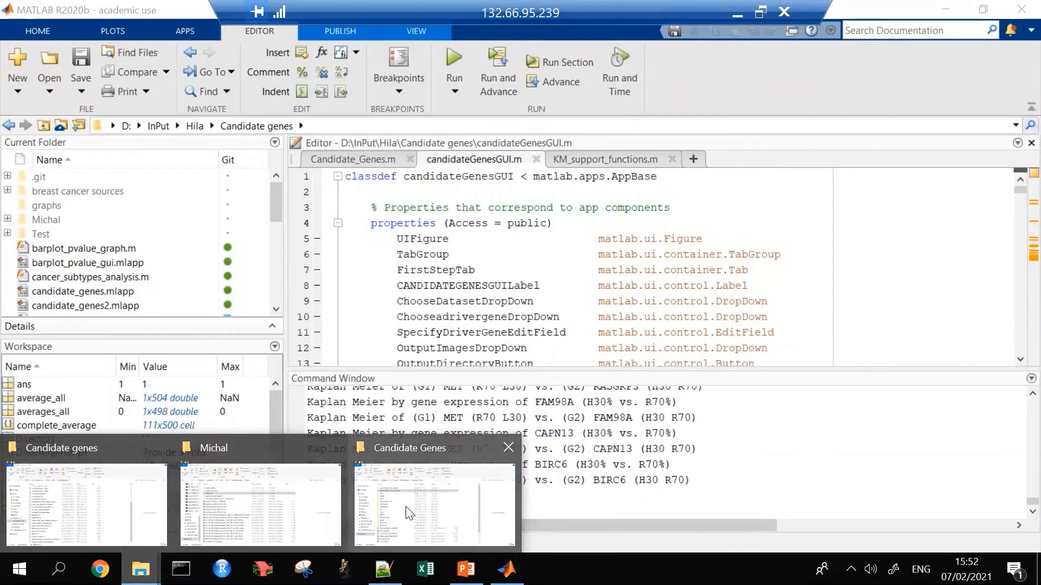
{"action": "left_click", "coordinate": [311, 515]}
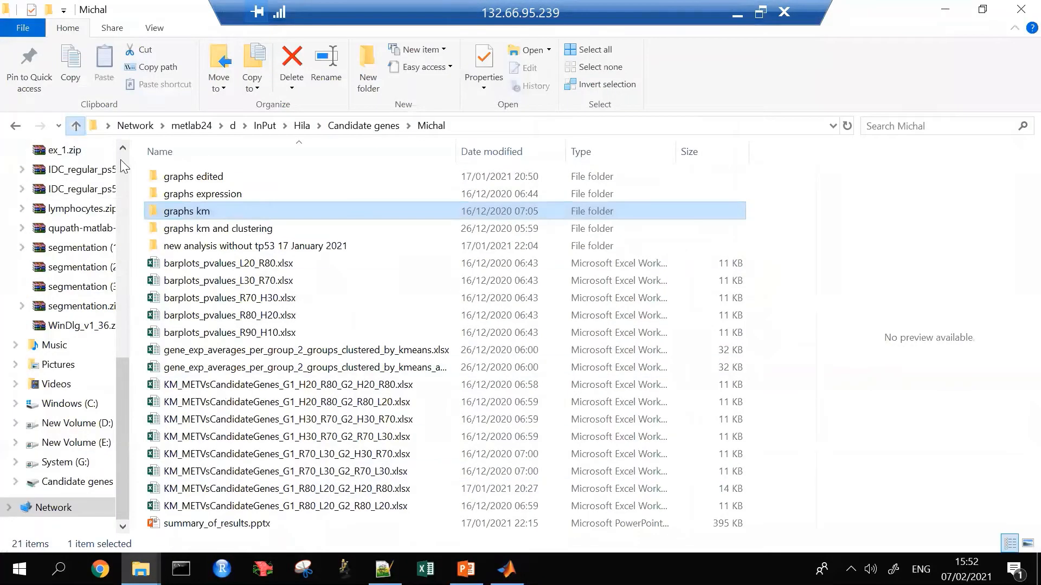
{"action": "left_click", "coordinate": [76, 125]}
{"action": "double_click", "coordinate": [211, 241]}
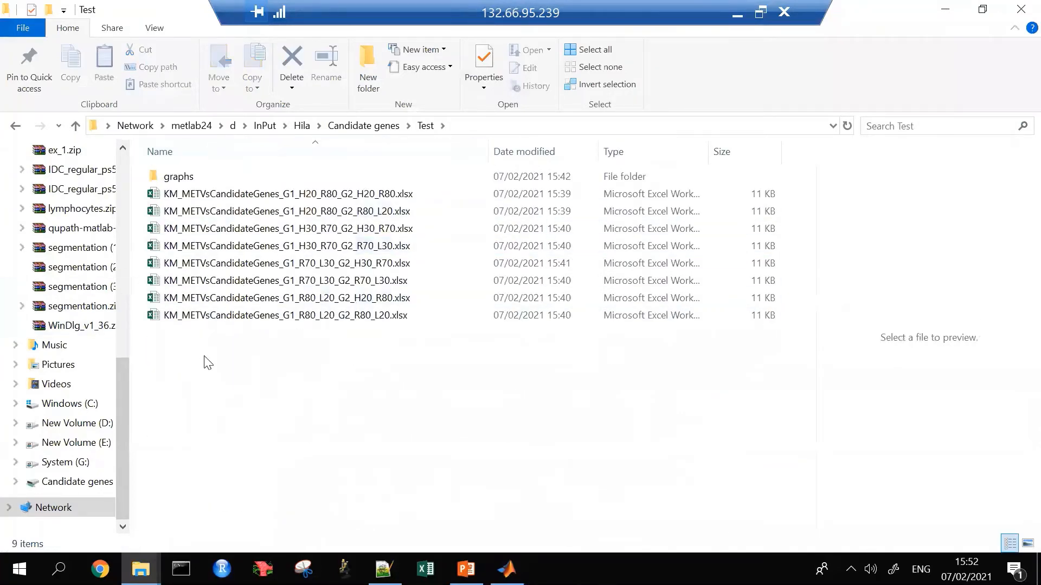
{"action": "double_click", "coordinate": [182, 177]}
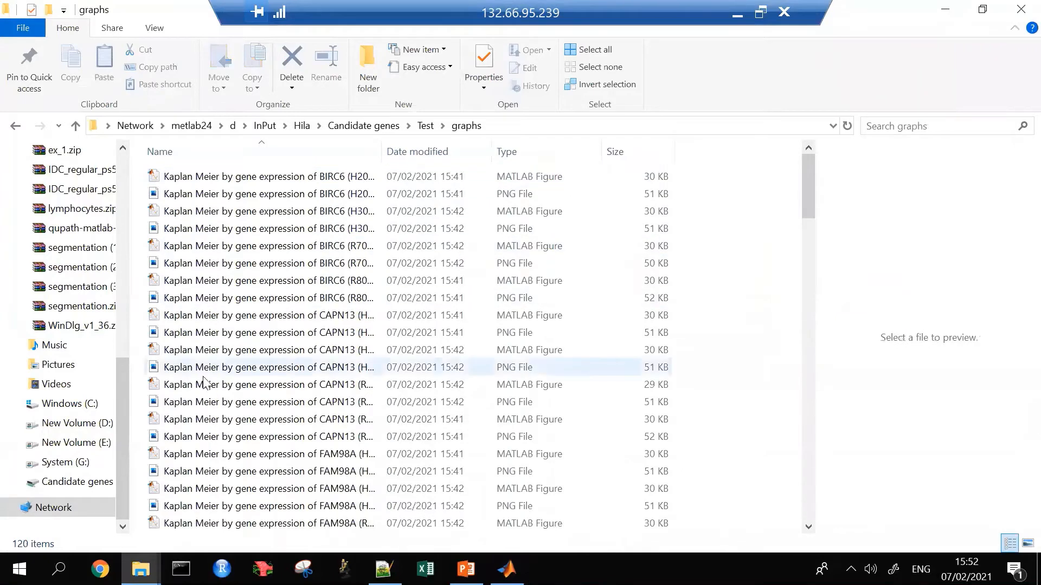
- Return to the Test folder, reopen its graphs folder and open the TUBA1B (H20% vs. R80%) survival plot image
{"action": "left_click", "coordinate": [76, 125]}
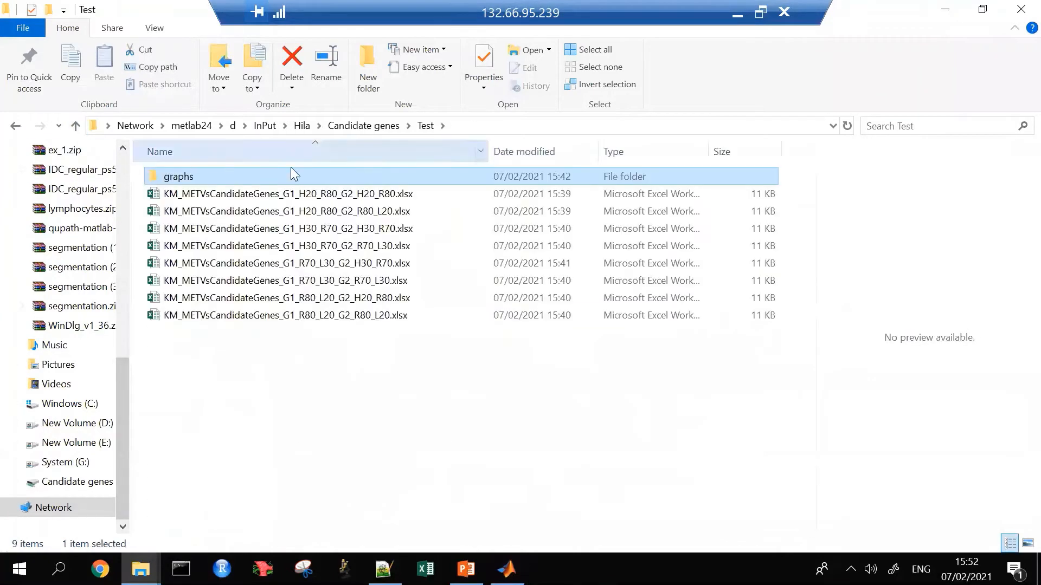
{"action": "left_click", "coordinate": [230, 177]}
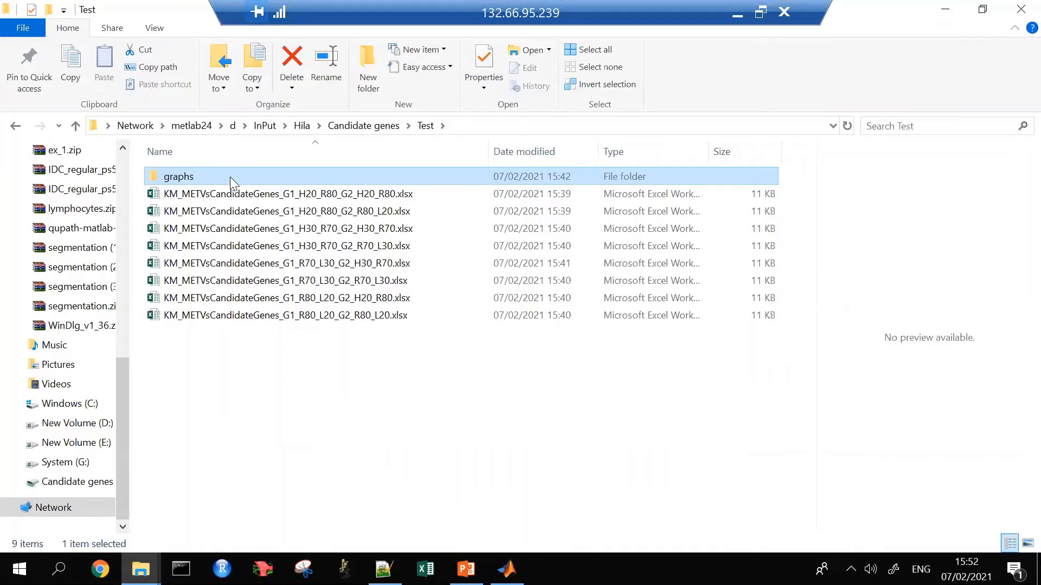
{"action": "double_click", "coordinate": [234, 174]}
{"action": "scroll", "coordinate": [236, 181], "scroll_direction": "down", "scroll_amount": 15}
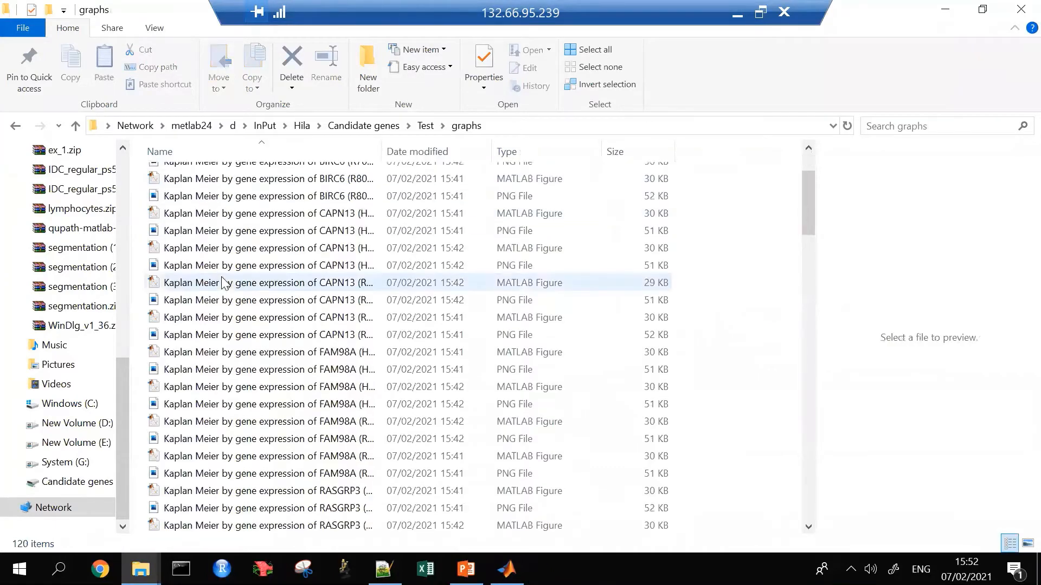
{"action": "scroll", "coordinate": [223, 283], "scroll_direction": "up", "scroll_amount": 6}
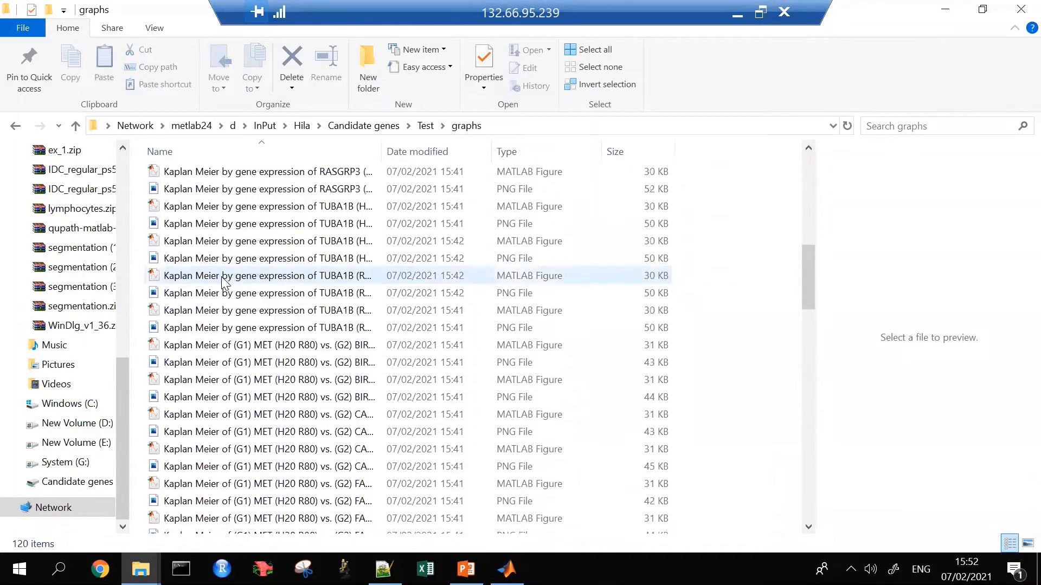
{"action": "double_click", "coordinate": [179, 278]}
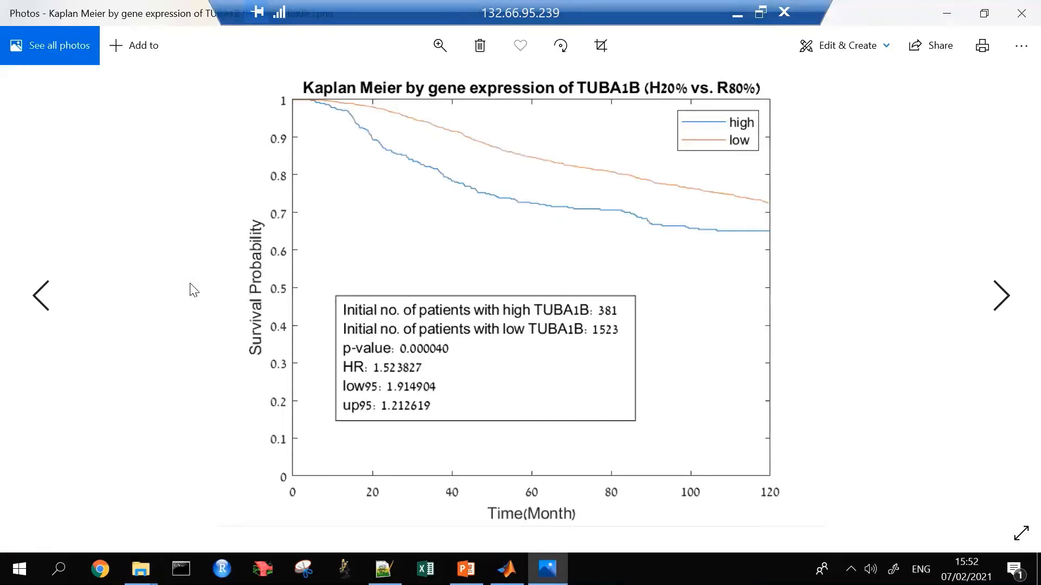
- Page forward through the survival plots past MET (H20 R80) vs. RASGRP3 (H20 R80), and close the viewer
{"action": "key", "text": "Right"}
{"action": "key", "text": "Right"}
{"action": "key", "text": "Right"}
{"action": "key", "text": "Right"}
{"action": "key", "text": "Right"}
{"action": "key", "text": "Right"}
{"action": "key", "text": "Right"}
{"action": "key", "text": "Right"}
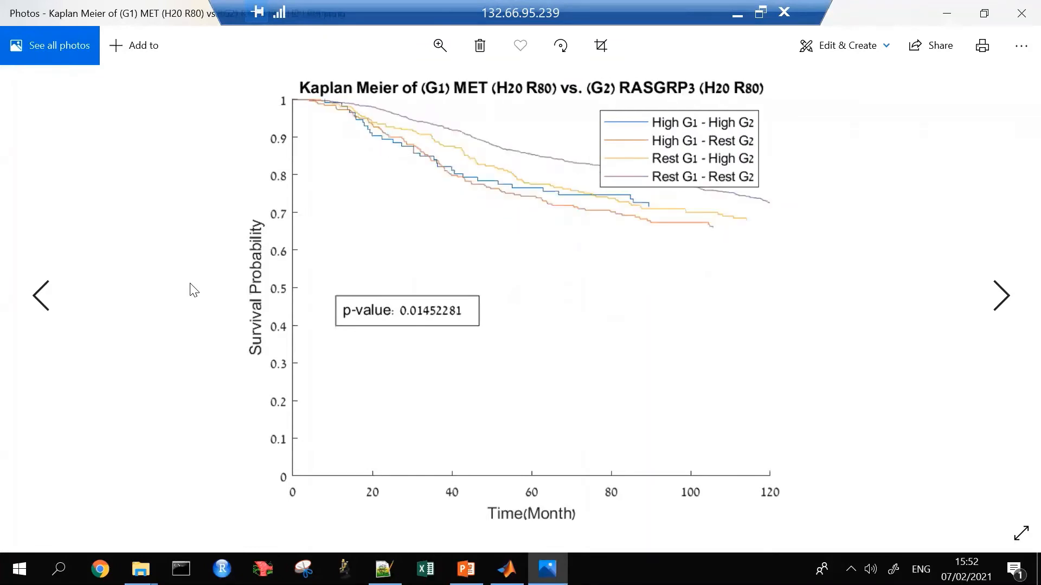
{"action": "key", "text": "Right"}
{"action": "left_click", "coordinate": [1022, 13]}
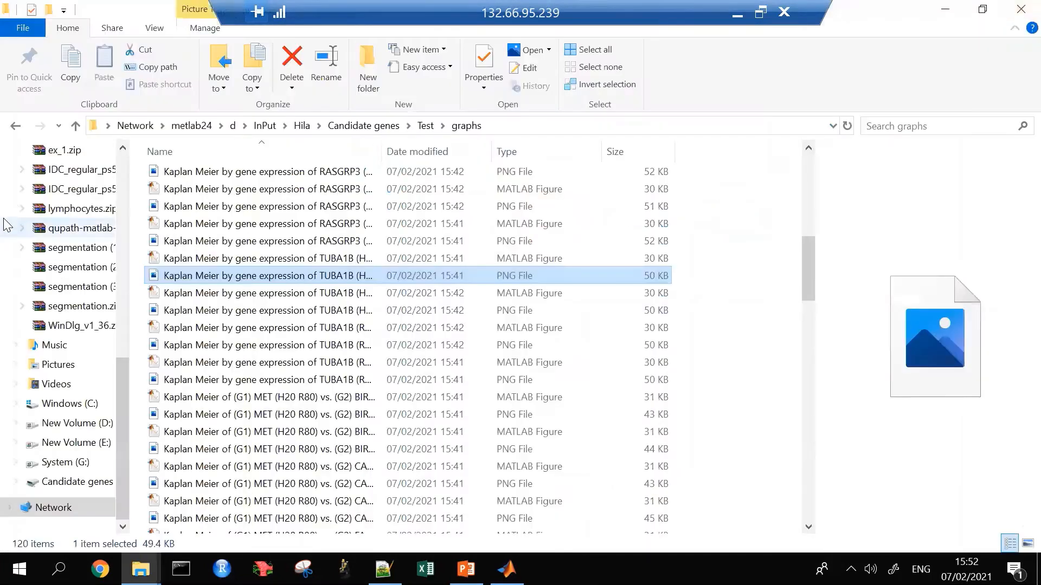
- Go back to the Test folder and preview the G1_H20_R80_G2_H20_R80 and G1_H30_R70_G2_H30_R70 result workbooks
{"action": "left_click", "coordinate": [76, 125]}
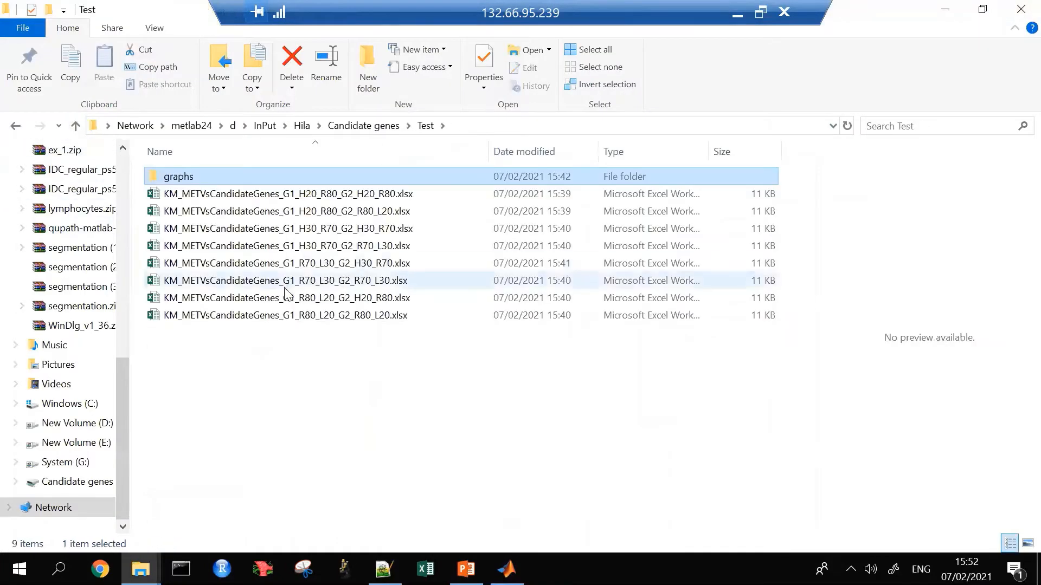
{"action": "left_click", "coordinate": [329, 196]}
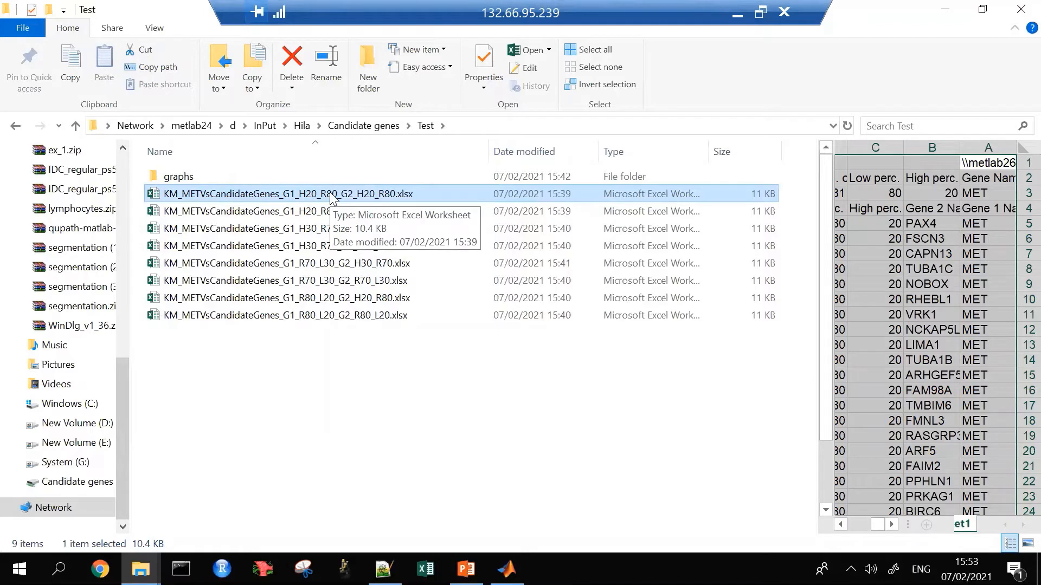
{"action": "left_click", "coordinate": [345, 232]}
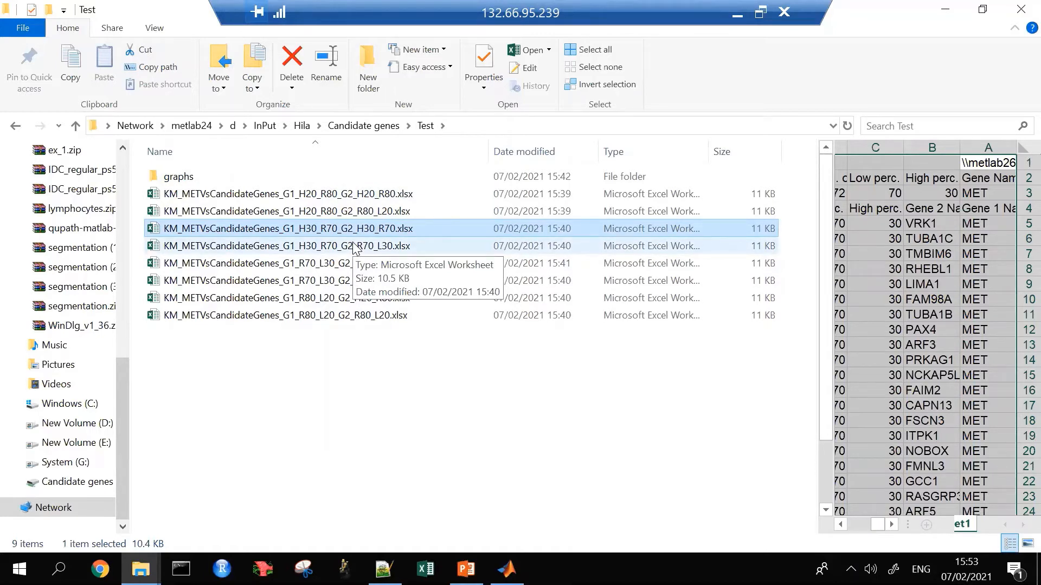
- Open the KM_METVsCandidateGenes_G1_H20_R80_G2_H20_R80 workbook and switch its sheet from right-to-left to left-to-right layout
{"action": "left_click", "coordinate": [235, 194]}
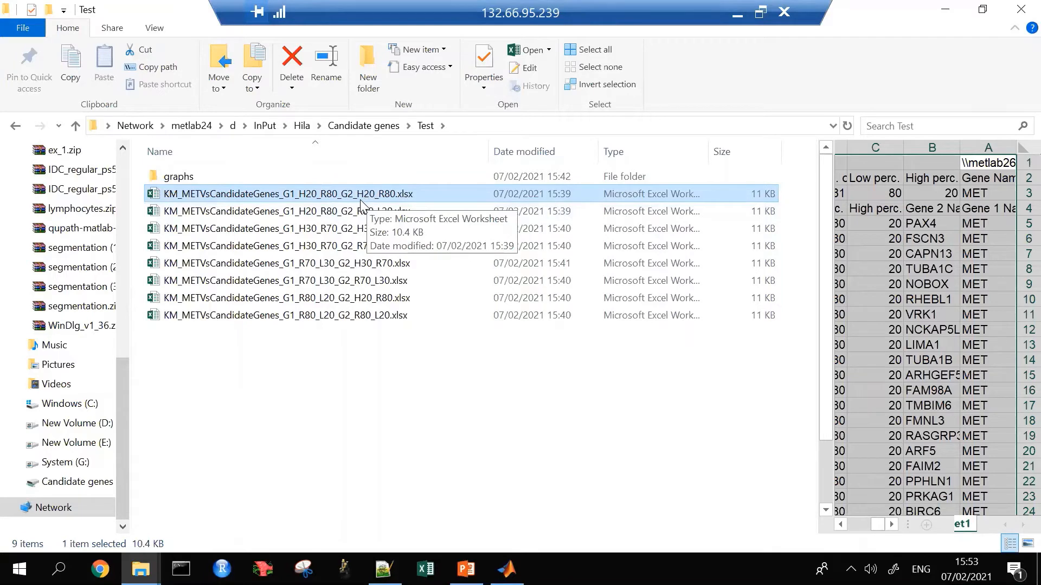
{"action": "double_click", "coordinate": [388, 198]}
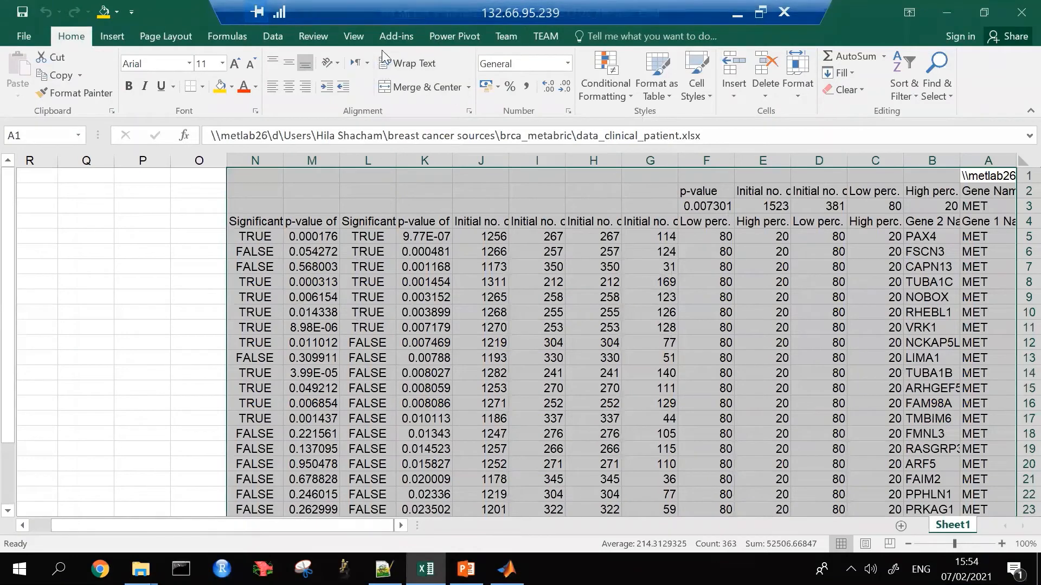
{"action": "left_click", "coordinate": [185, 36]}
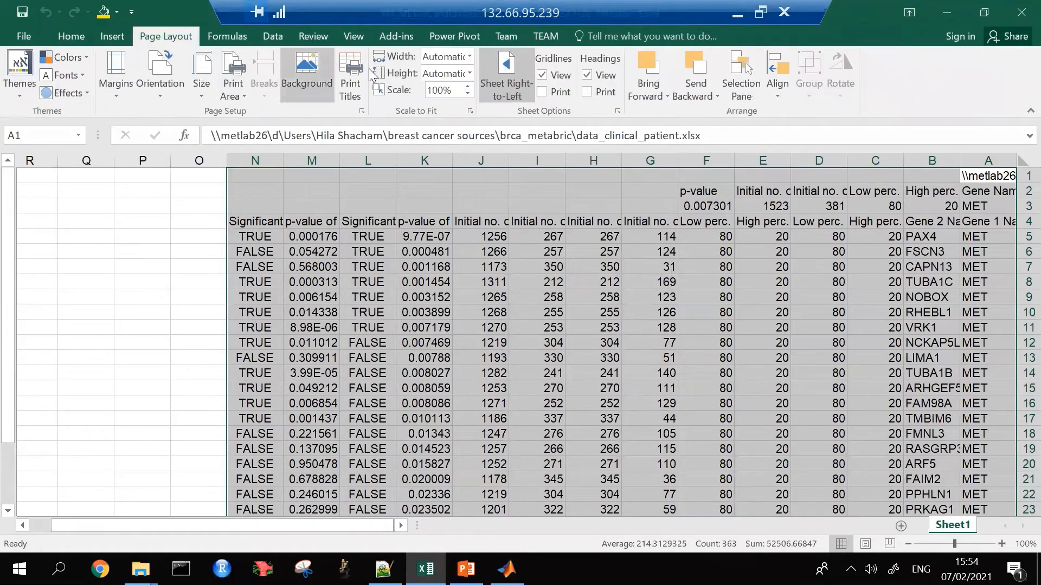
{"action": "left_click", "coordinate": [503, 79]}
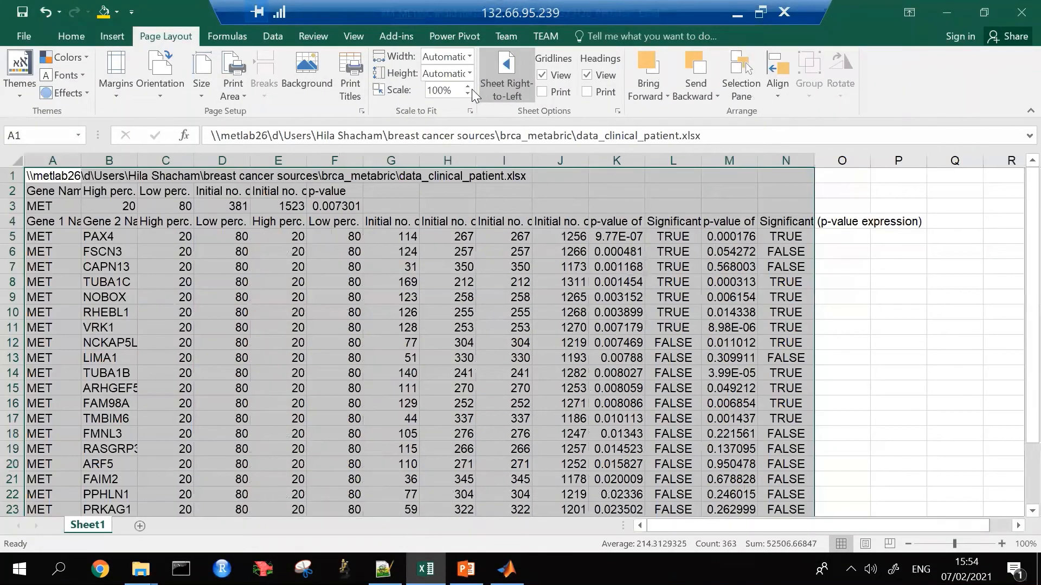
- Inspect the clinical data source path in row 1 and the Gene Name header with its entry below
{"action": "left_click", "coordinate": [55, 171]}
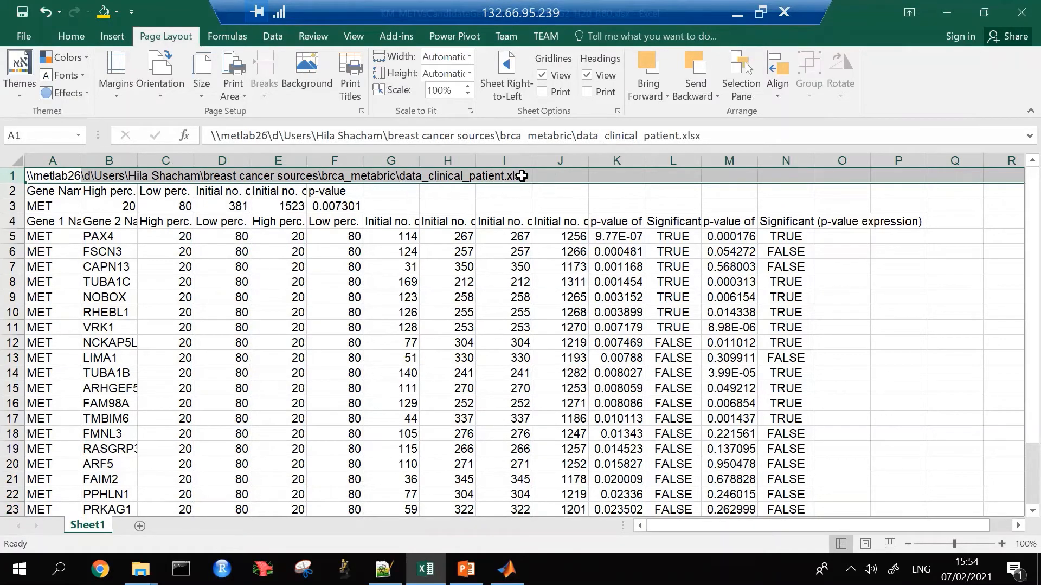
{"action": "left_click", "coordinate": [57, 192]}
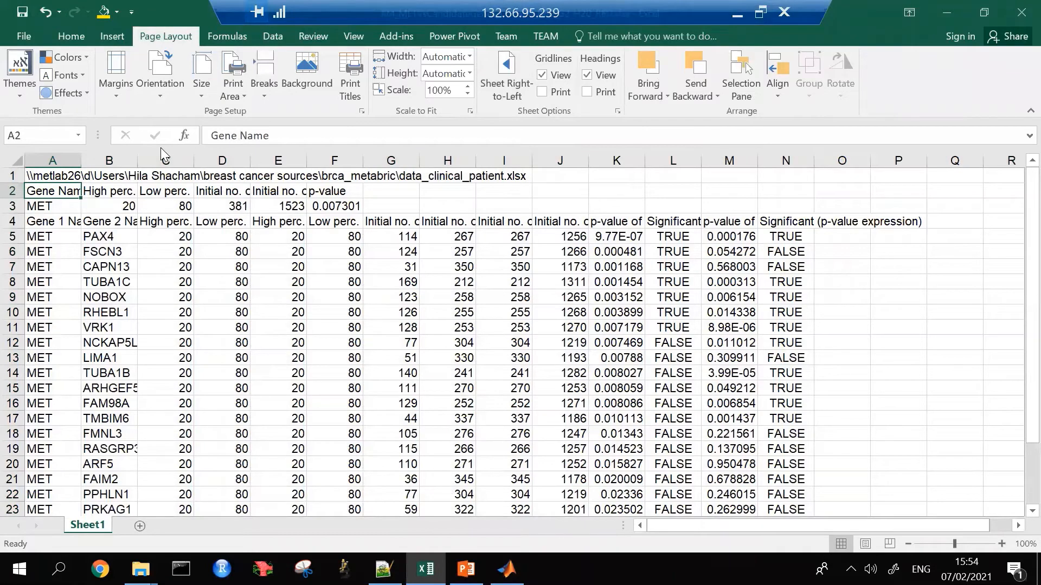
{"action": "key", "text": "Down"}
{"action": "key", "text": "Up"}
{"action": "key", "text": "Down"}
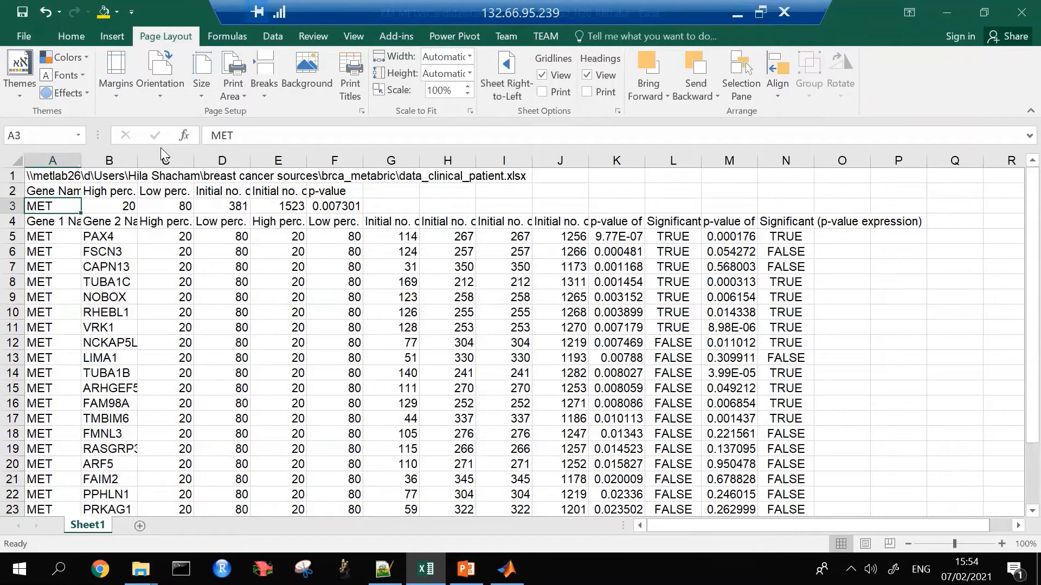
- Examine the High perc. and Low perc. headers for MET together with their values in row 3
{"action": "key", "text": "Right"}
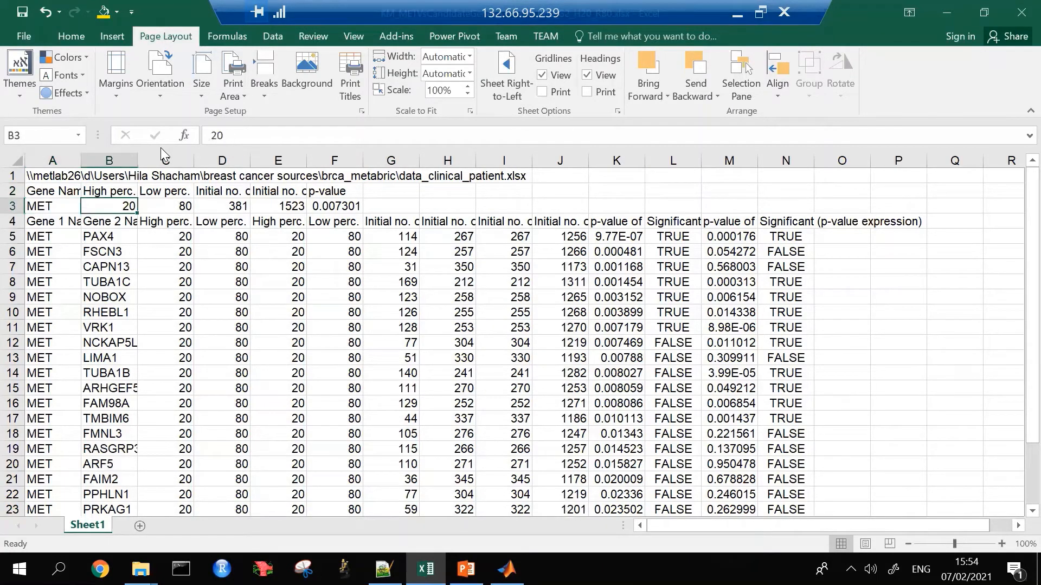
{"action": "key", "text": "Up"}
{"action": "key", "text": "Down"}
{"action": "key", "text": "Up"}
{"action": "key", "text": "Down"}
{"action": "key", "text": "Right"}
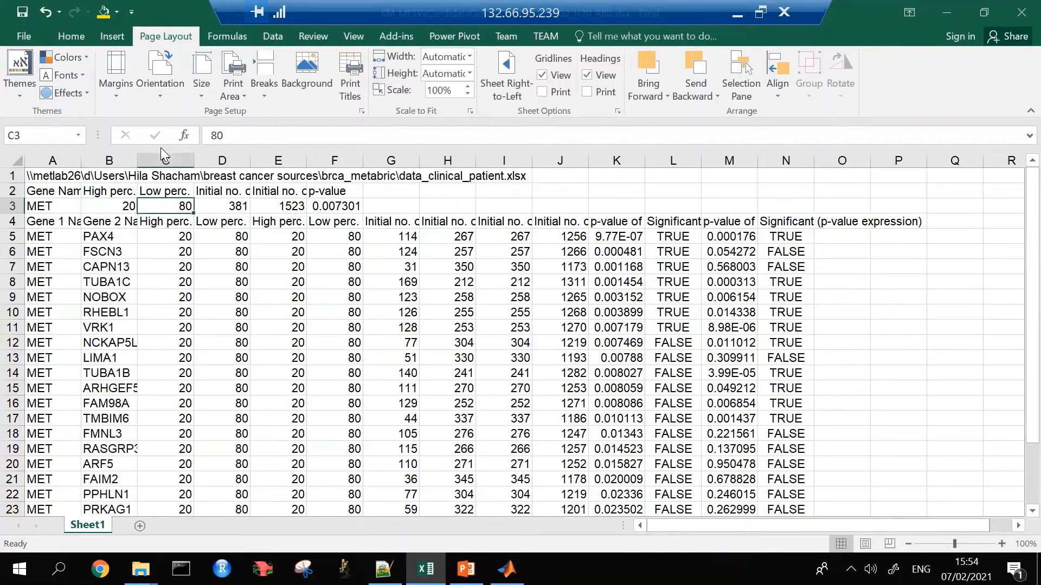
{"action": "key", "text": "Up"}
{"action": "key", "text": "Down"}
{"action": "key", "text": "Left"}
{"action": "key", "text": "Up"}
{"action": "key", "text": "Down"}
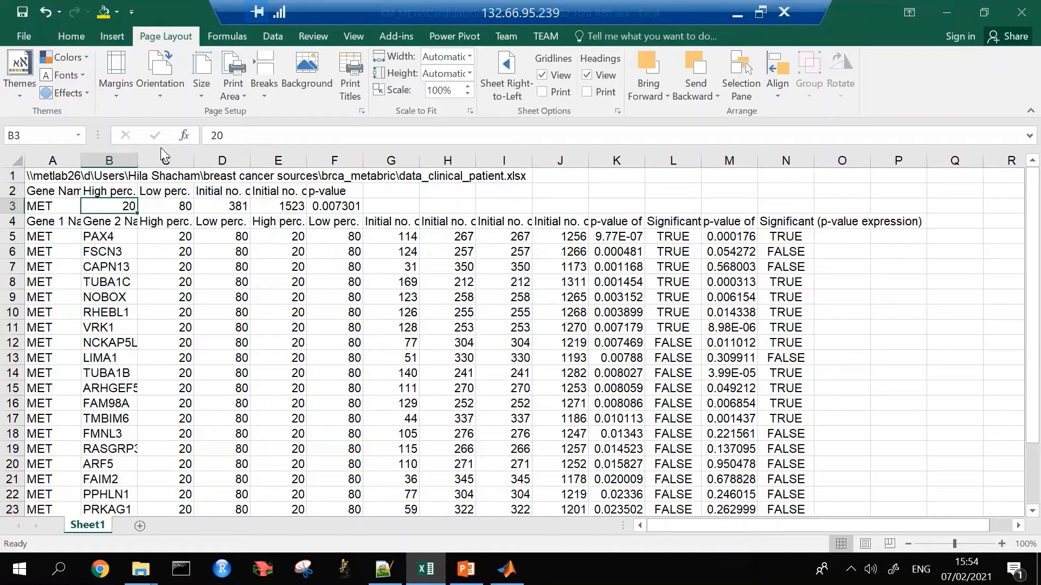
- Check MET's initial numbers of high and low patients and its p-value in the summary rows
{"action": "key", "text": "Right"}
{"action": "key", "text": "Right"}
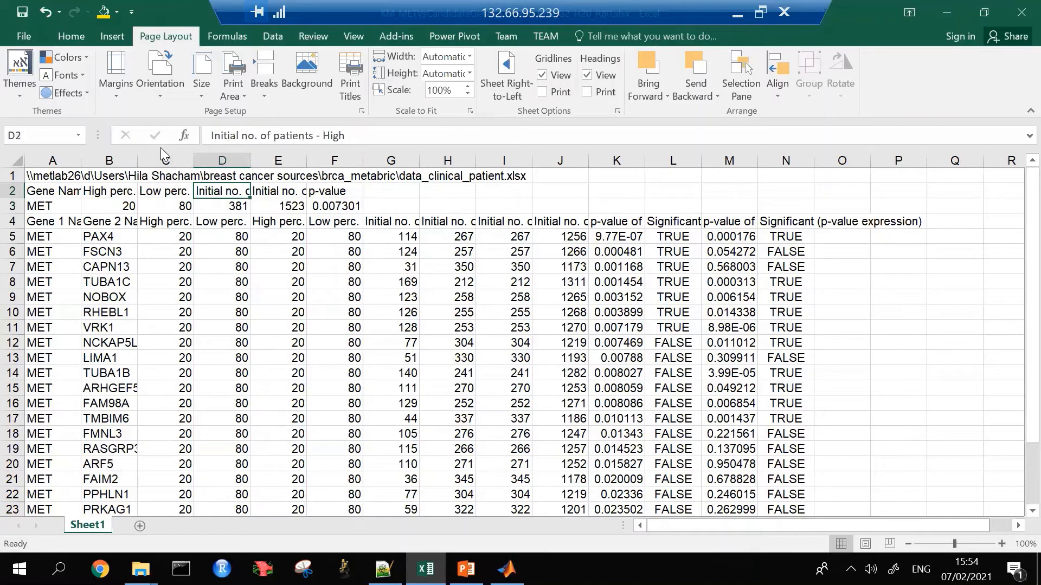
{"action": "key", "text": "Down"}
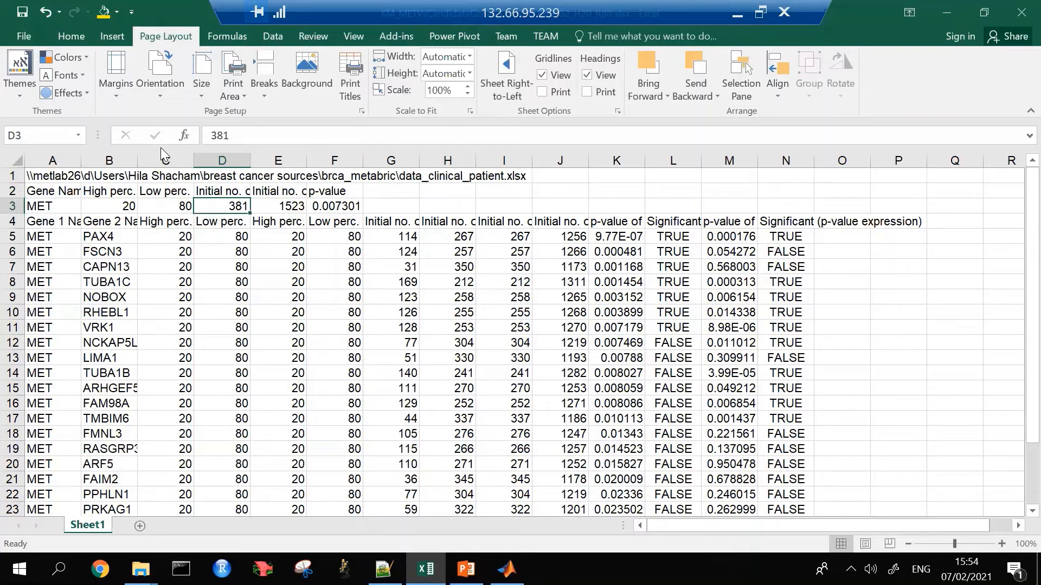
{"action": "key", "text": "Right"}
{"action": "key", "text": "Up"}
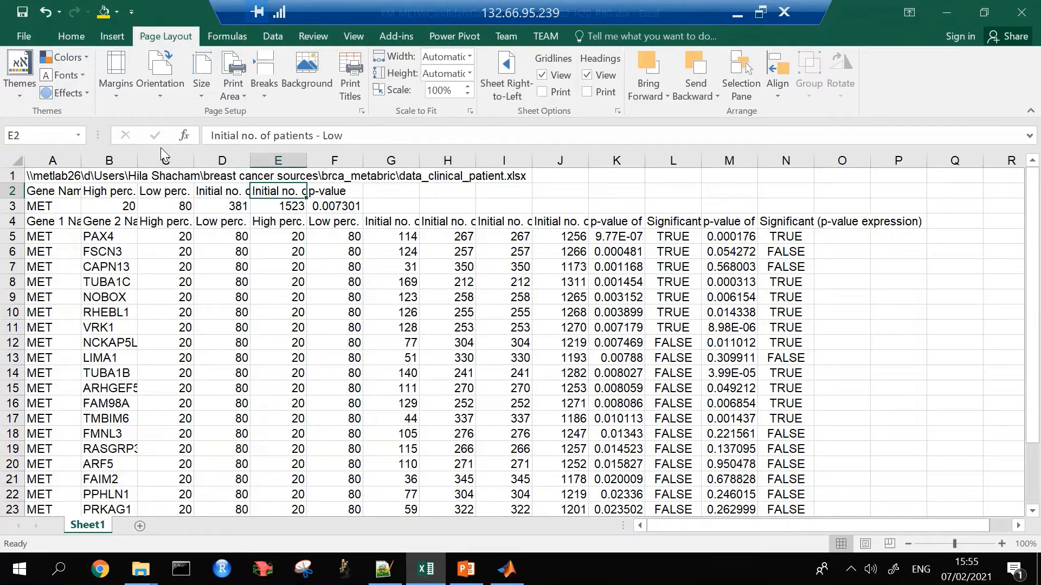
{"action": "key", "text": "Down"}
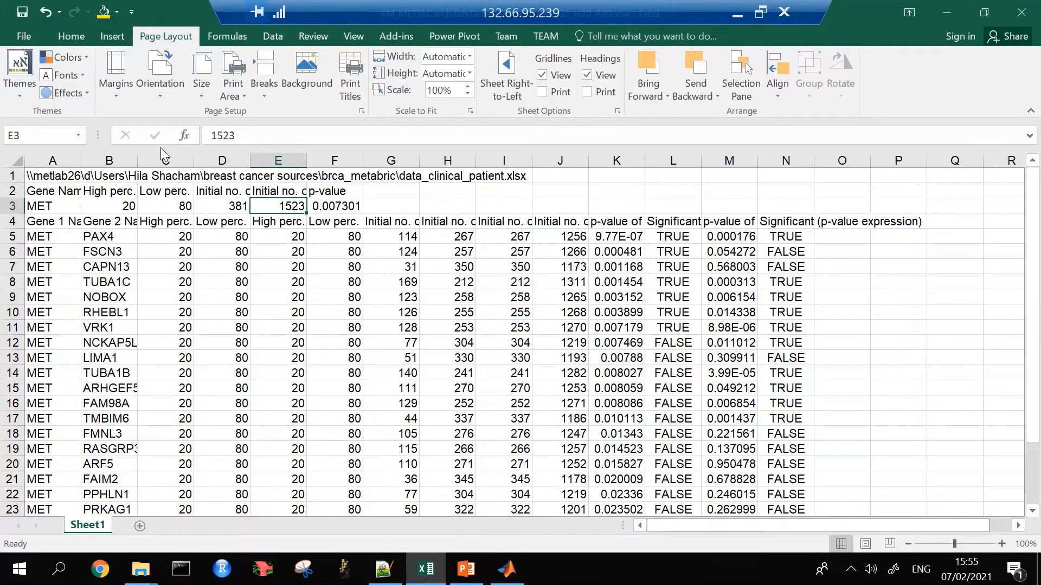
{"action": "key", "text": "Right"}
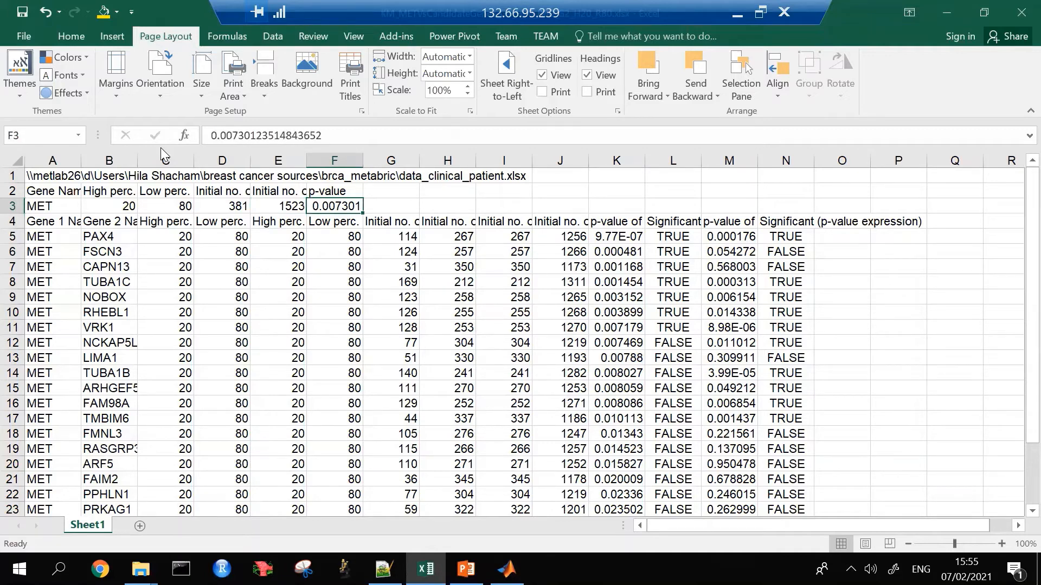
- Review the MET summary row again, going back from the p-value to the first columns and forward to the p-value
{"action": "key", "text": "Left"}
{"action": "key", "text": "Left"}
{"action": "key", "text": "Left"}
{"action": "key", "text": "Left"}
{"action": "key", "text": "Left"}
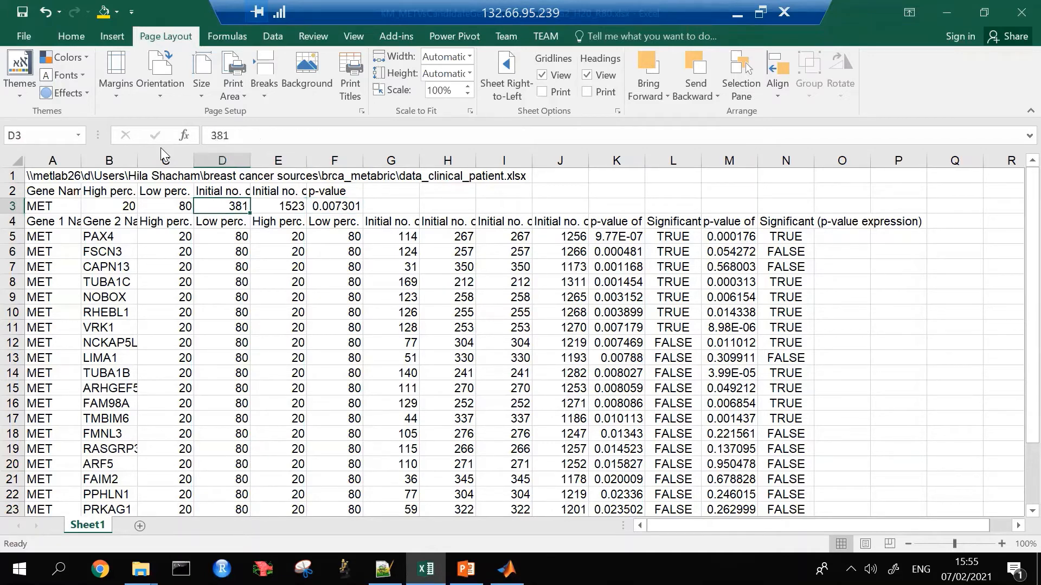
{"action": "key", "text": "Right"}
{"action": "key", "text": "Right"}
{"action": "key", "text": "Right"}
{"action": "key", "text": "Right"}
{"action": "key", "text": "Right"}
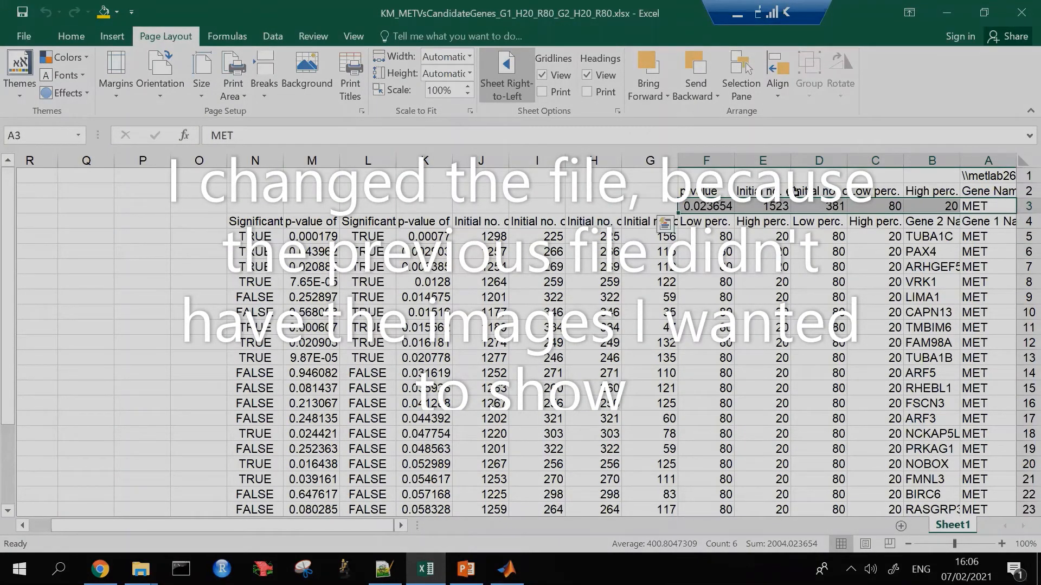
- Set the sheet of the replacement H20_R80 results workbook to left-to-right layout and inspect MET's p-value
{"action": "left_click", "coordinate": [506, 76]}
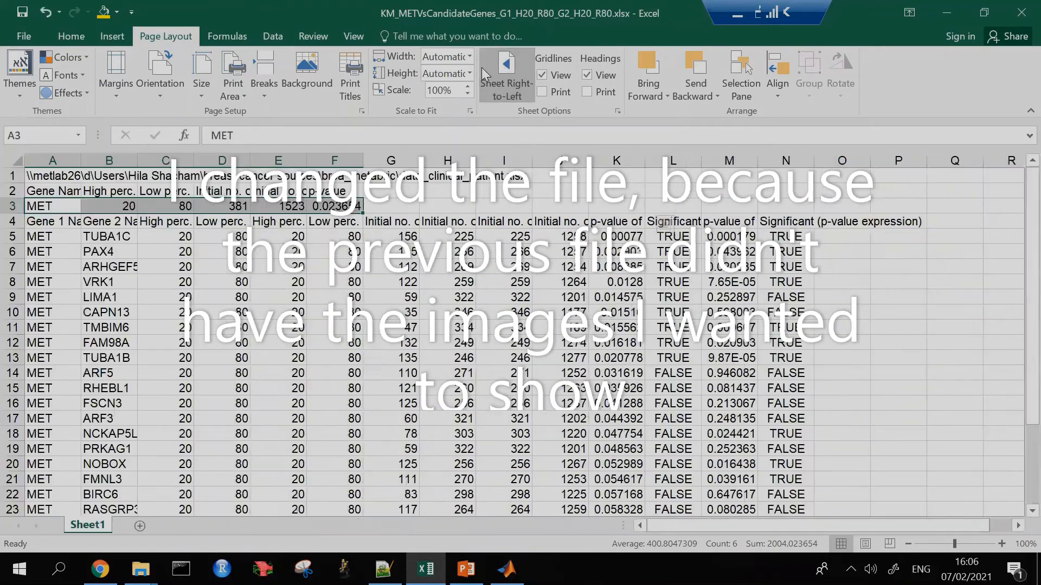
{"action": "left_click", "coordinate": [324, 206]}
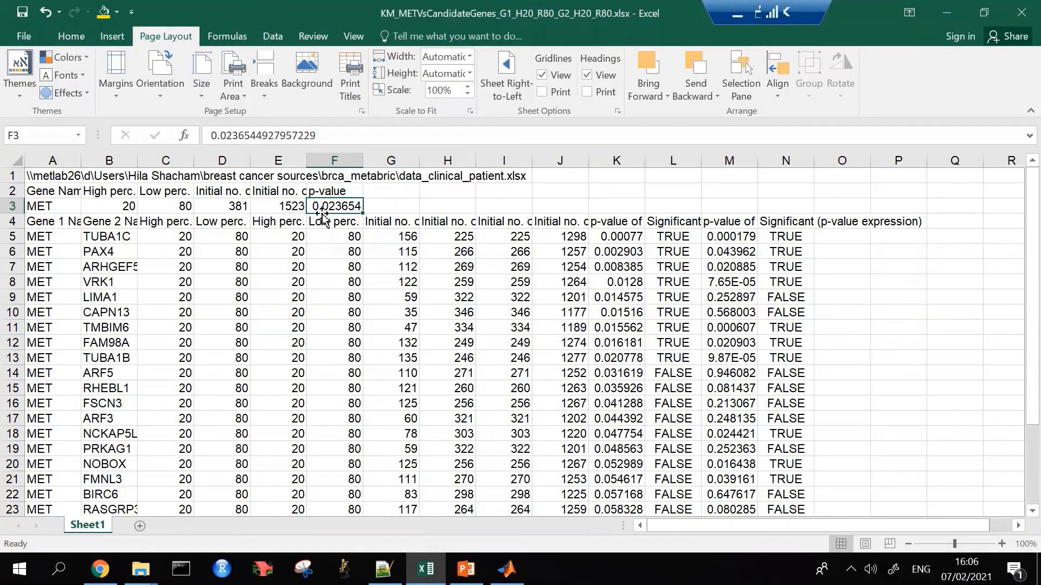
- Examine the Gene 1 Name and Gene 2 Name columns of the gene-pair table, including the first candidate gene
{"action": "left_click", "coordinate": [55, 221]}
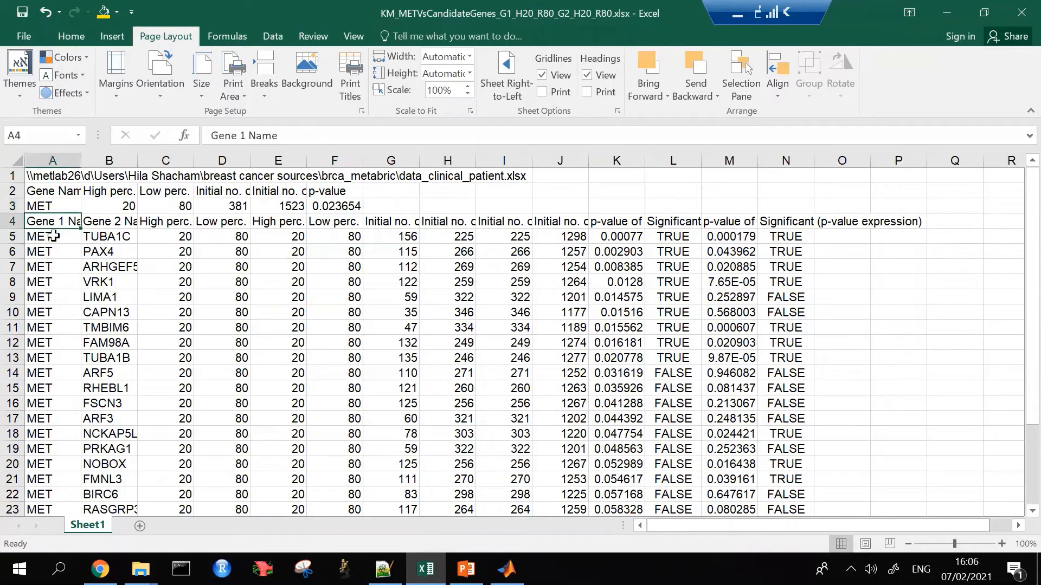
{"action": "left_click", "coordinate": [117, 221]}
{"action": "left_click", "coordinate": [118, 233]}
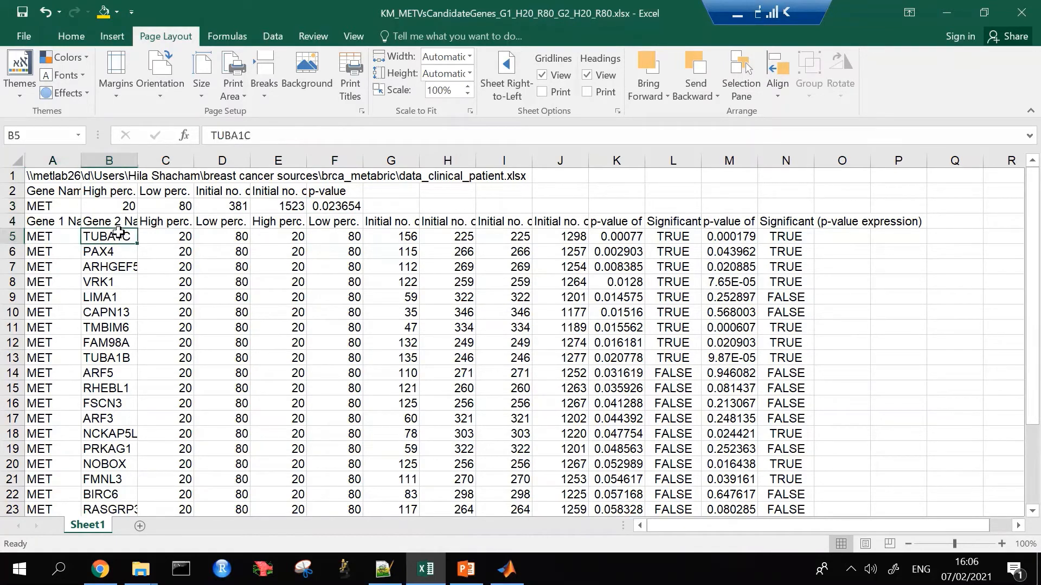
{"action": "left_click", "coordinate": [155, 222]}
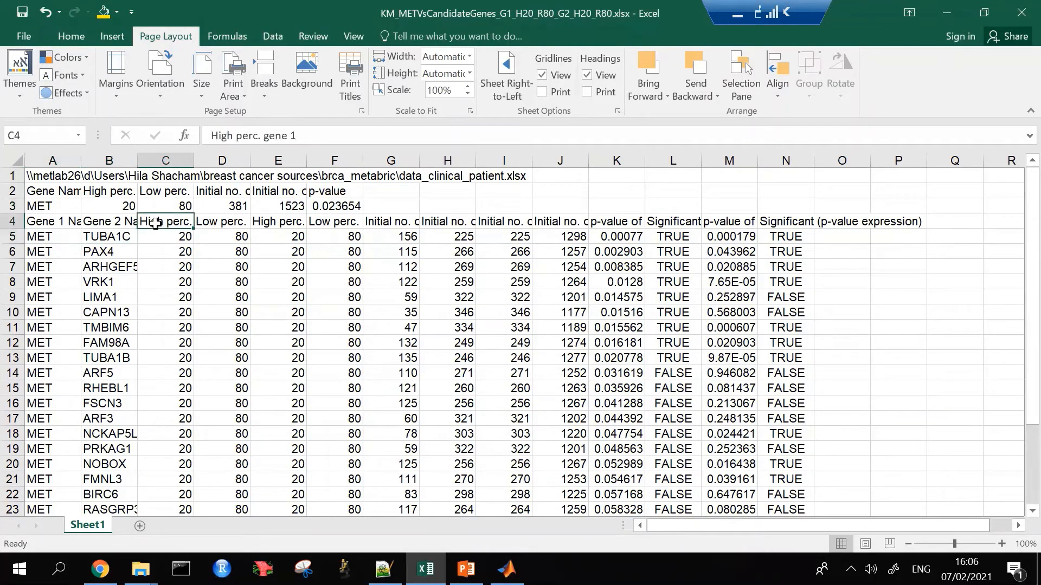
{"action": "left_click", "coordinate": [91, 222]}
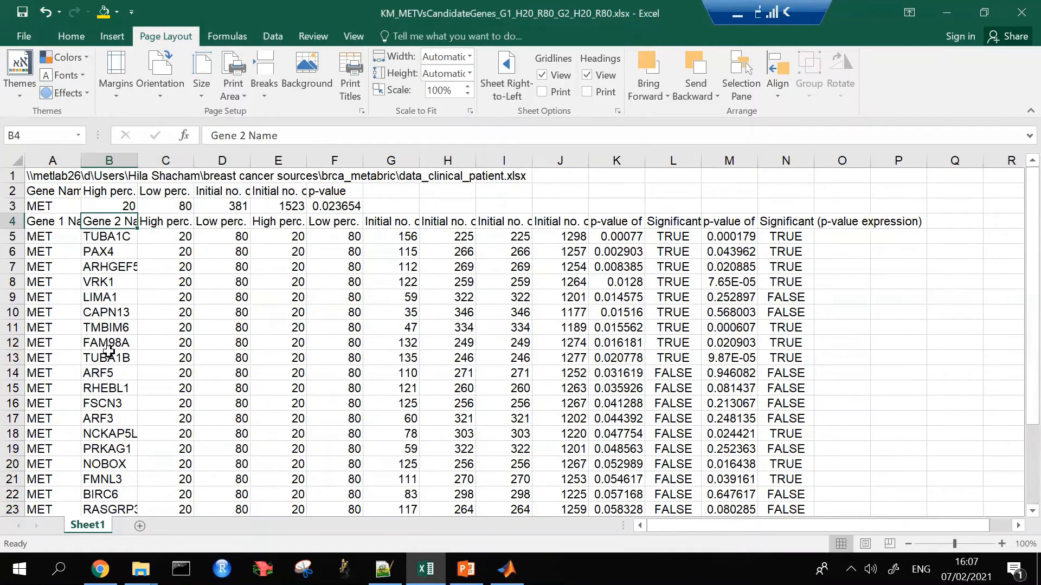
- Read the high and low percentage column headers for gene 1 and gene 2 in row 4
{"action": "left_click", "coordinate": [156, 222]}
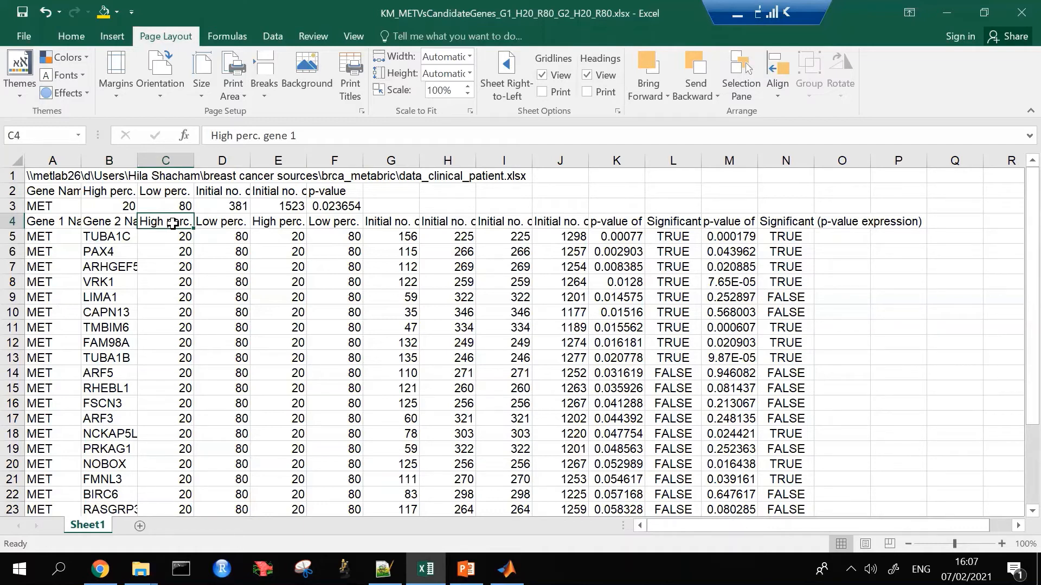
{"action": "key", "text": "Right"}
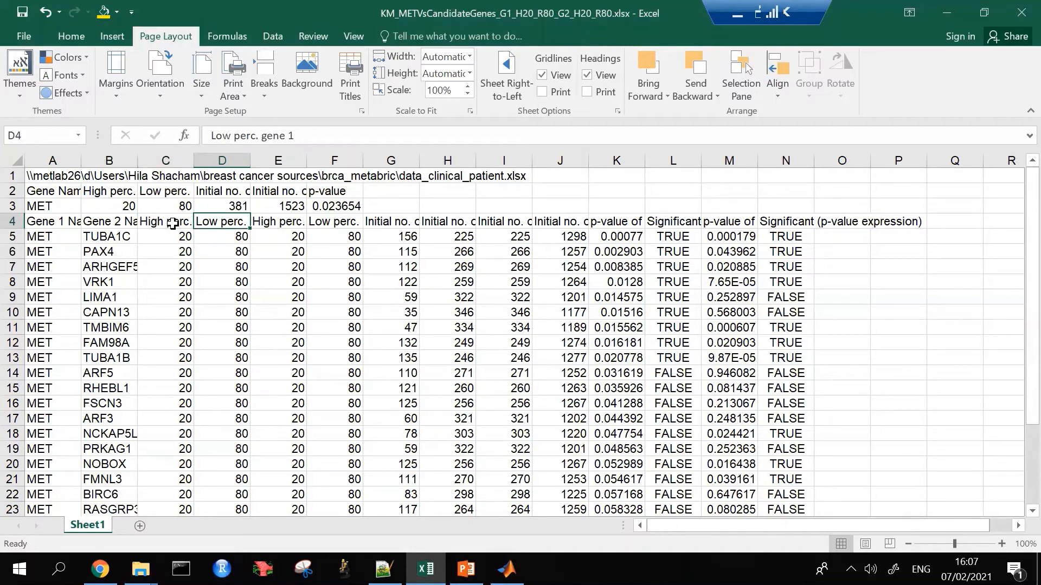
{"action": "key", "text": "Right"}
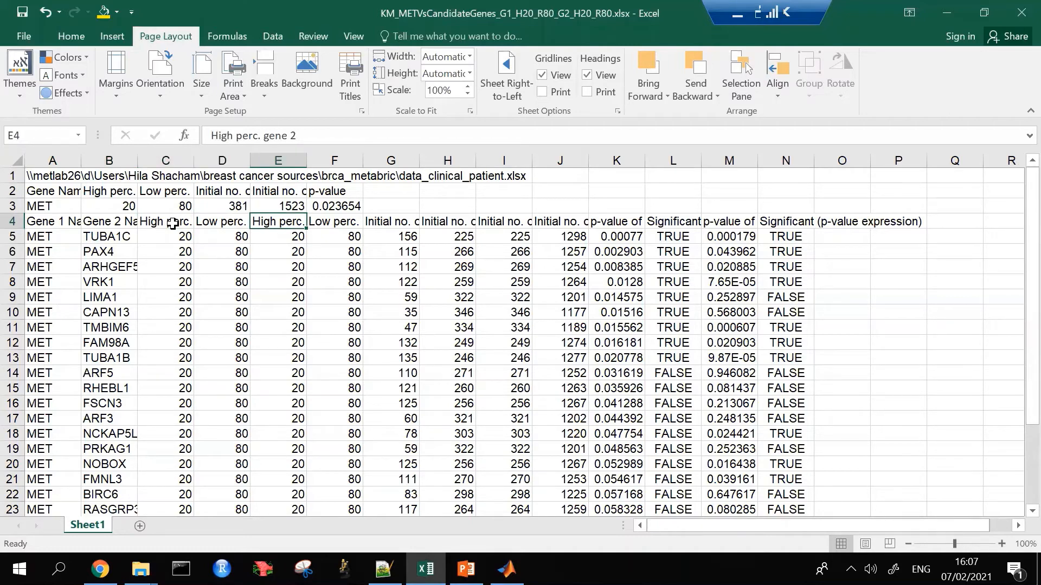
{"action": "key", "text": "Right"}
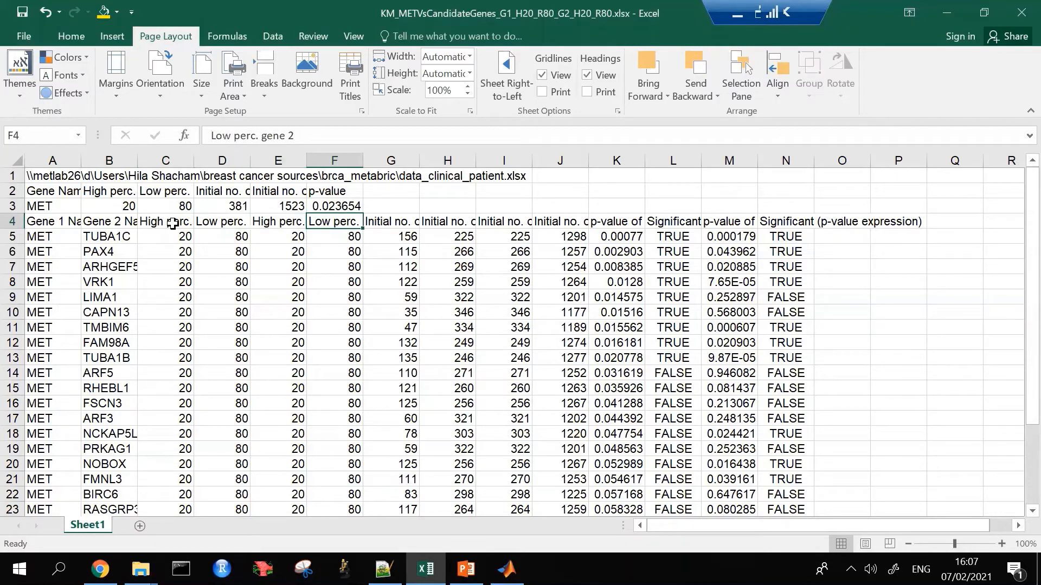
- Inspect the initial number of patients columns for the HH, HL, LH and LL groups
{"action": "key", "text": "Right"}
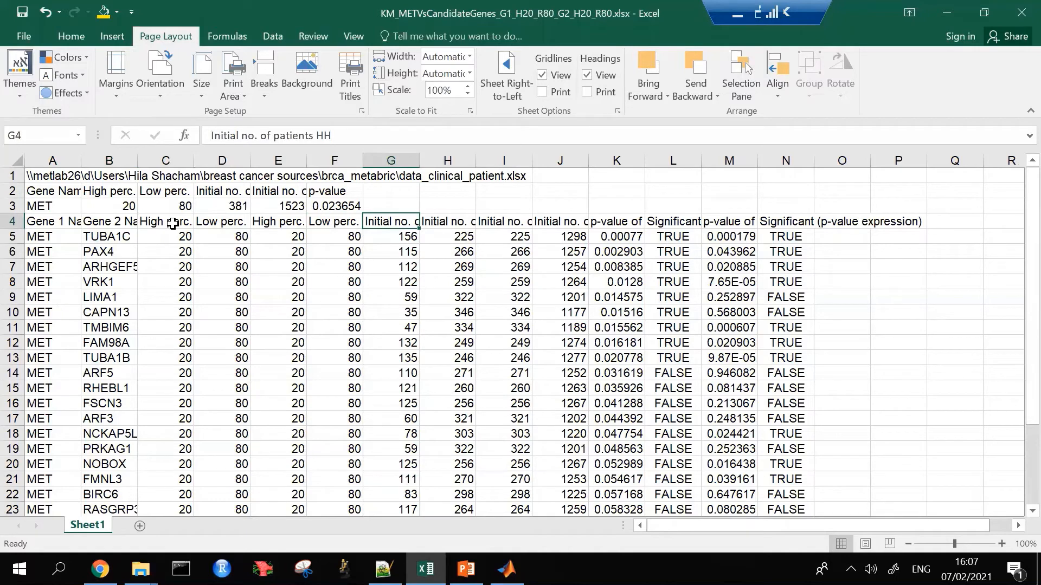
{"action": "key", "text": "Down"}
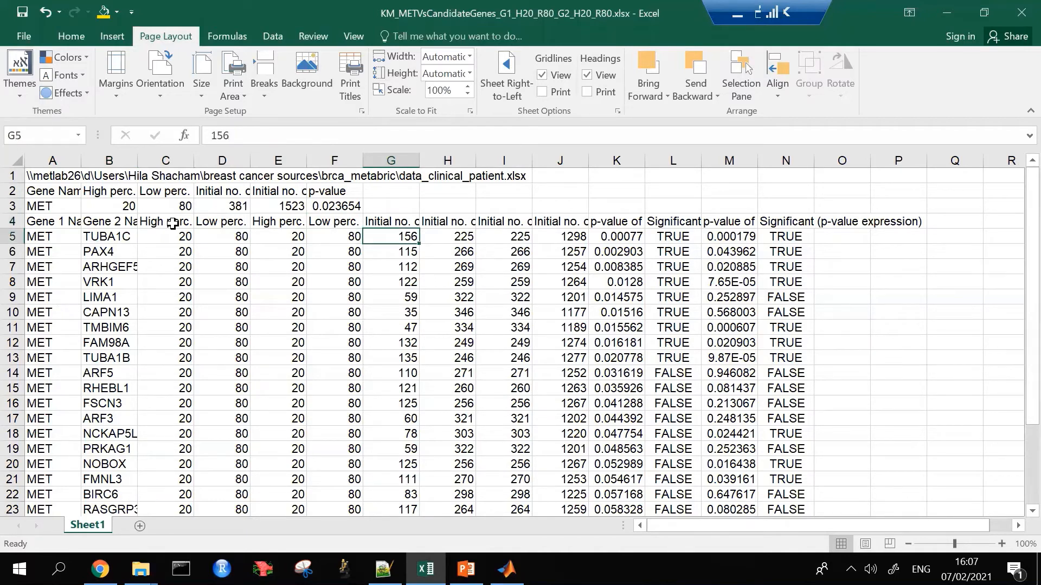
{"action": "key", "text": "Right"}
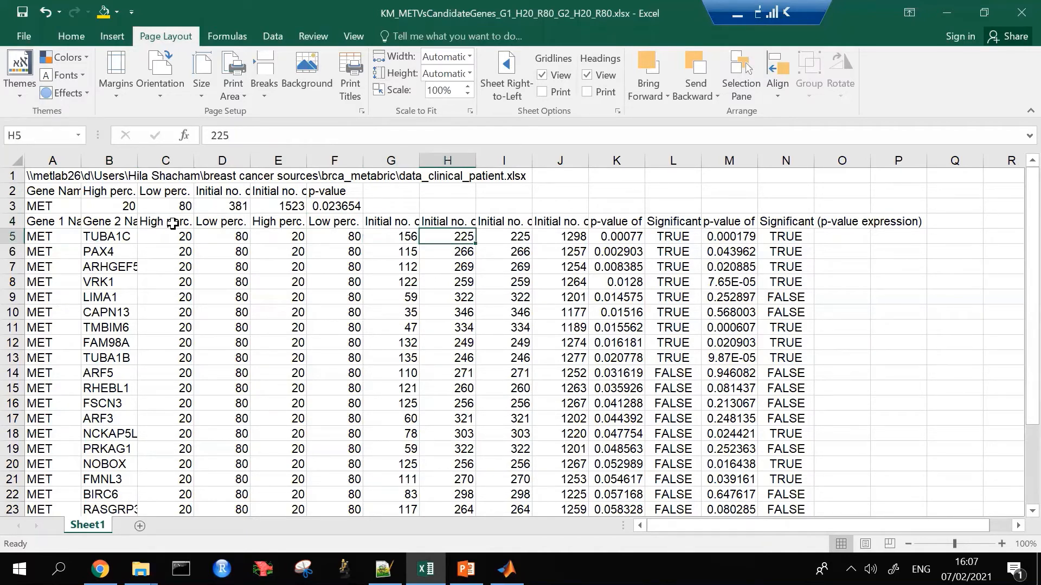
{"action": "key", "text": "Up"}
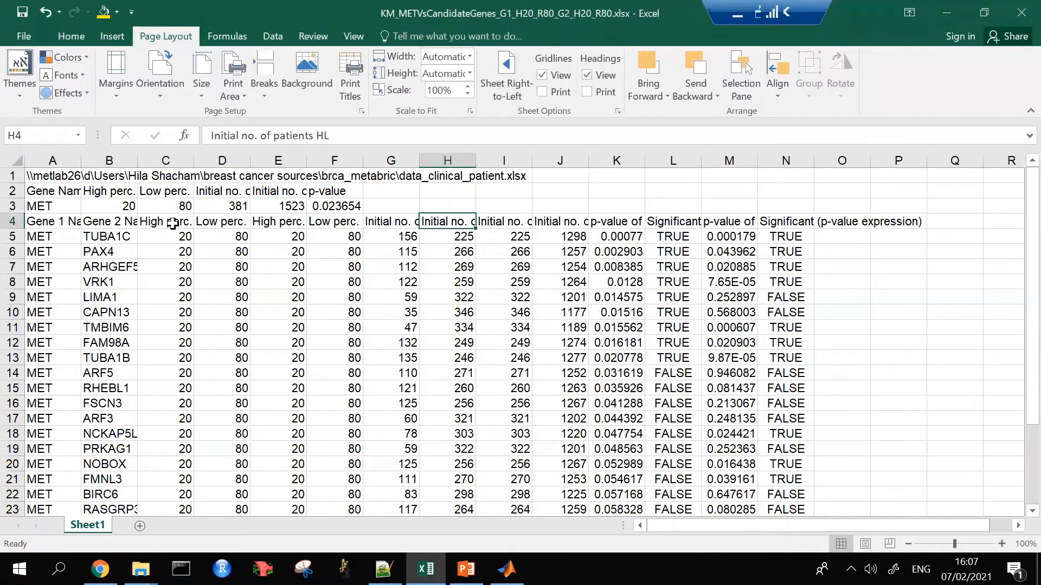
{"action": "key", "text": "Right"}
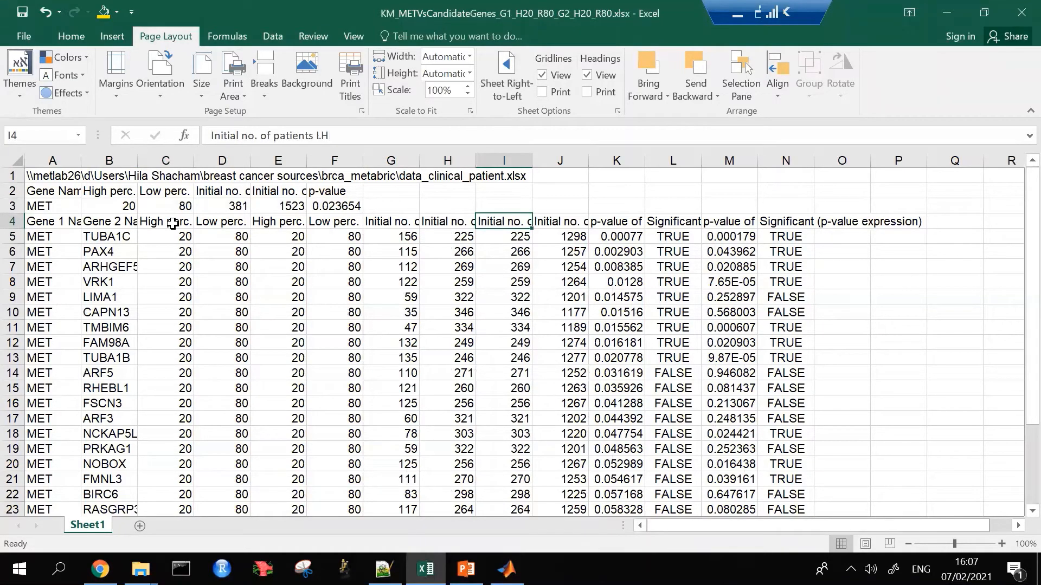
{"action": "key", "text": "Right"}
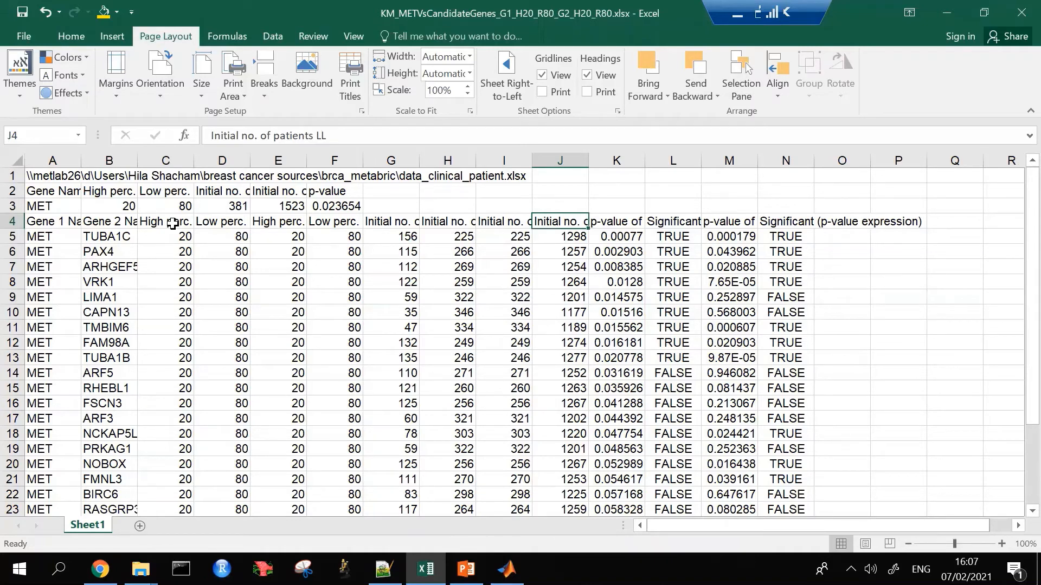
- Check the p-value of co-expression column header and its value for the MET and TUBA1C pair
{"action": "key", "text": "Right"}
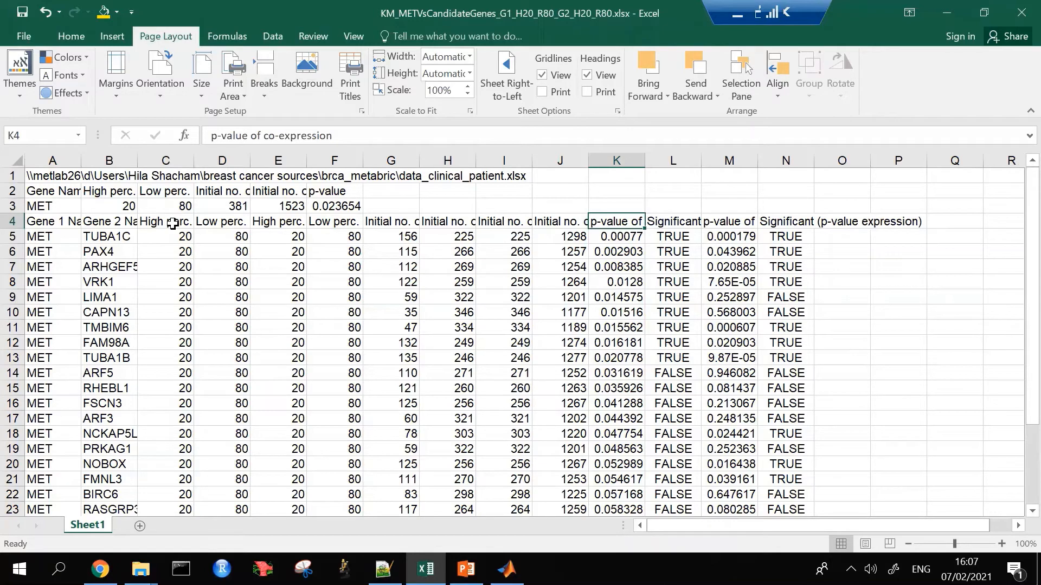
{"action": "key", "text": "Down"}
{"action": "key", "text": "Up"}
{"action": "key", "text": "Down"}
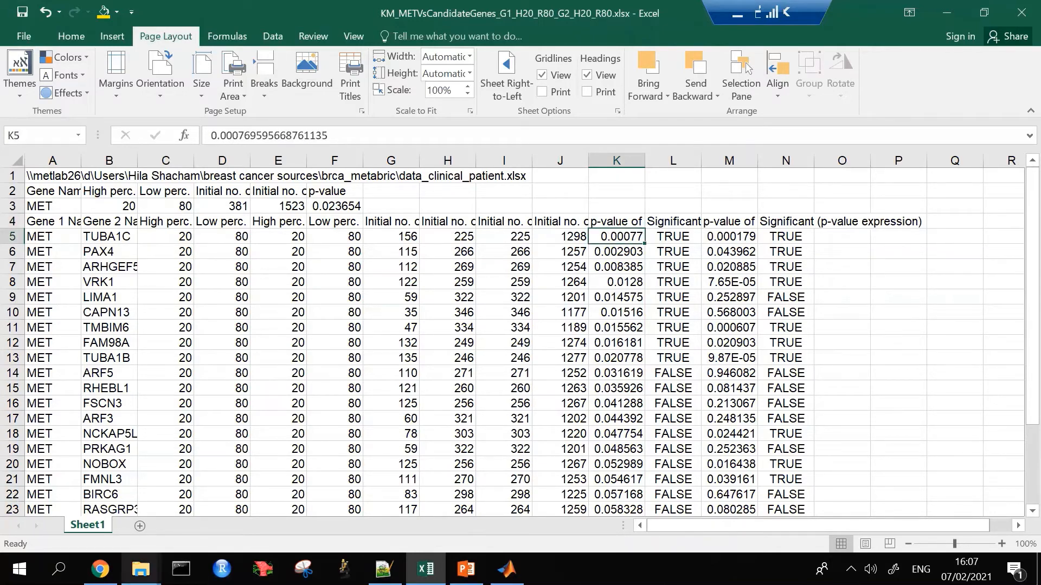
- Switch to File Explorer and open the graphs km folder inside the Candidate genes directory
{"action": "mouse_move", "coordinate": [141, 568]}
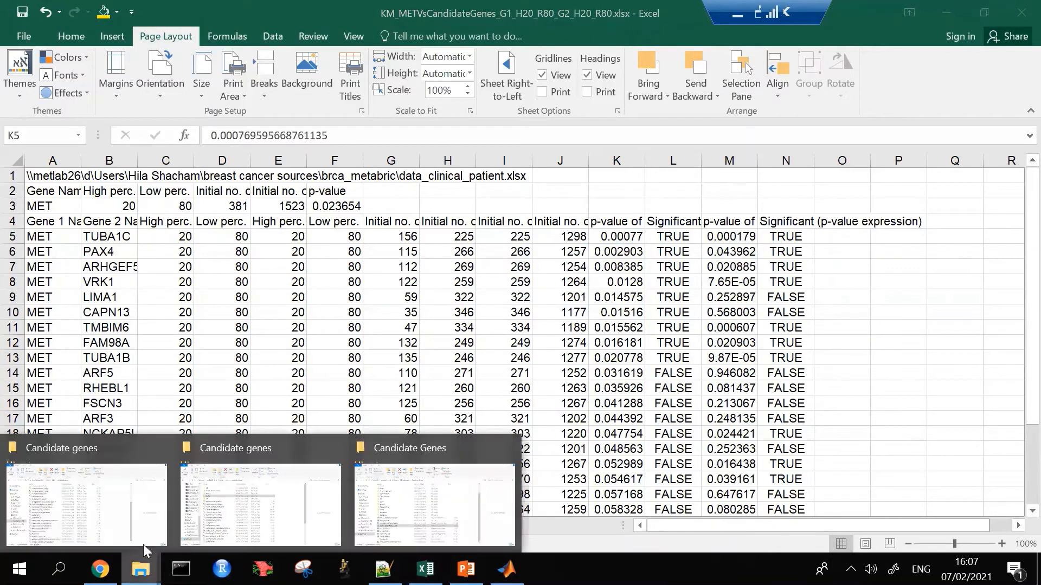
{"action": "left_click", "coordinate": [227, 522]}
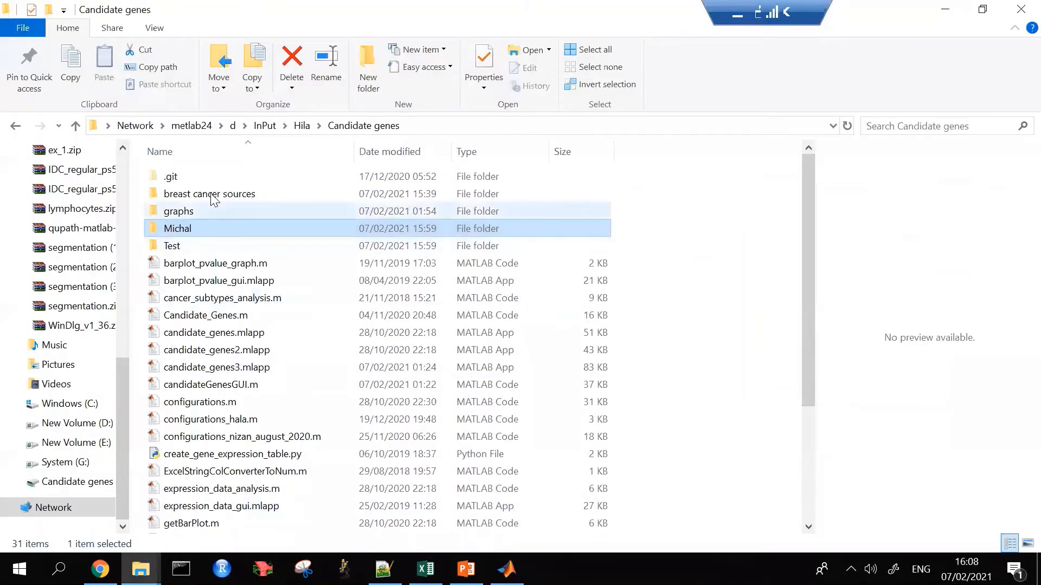
{"action": "double_click", "coordinate": [200, 227]}
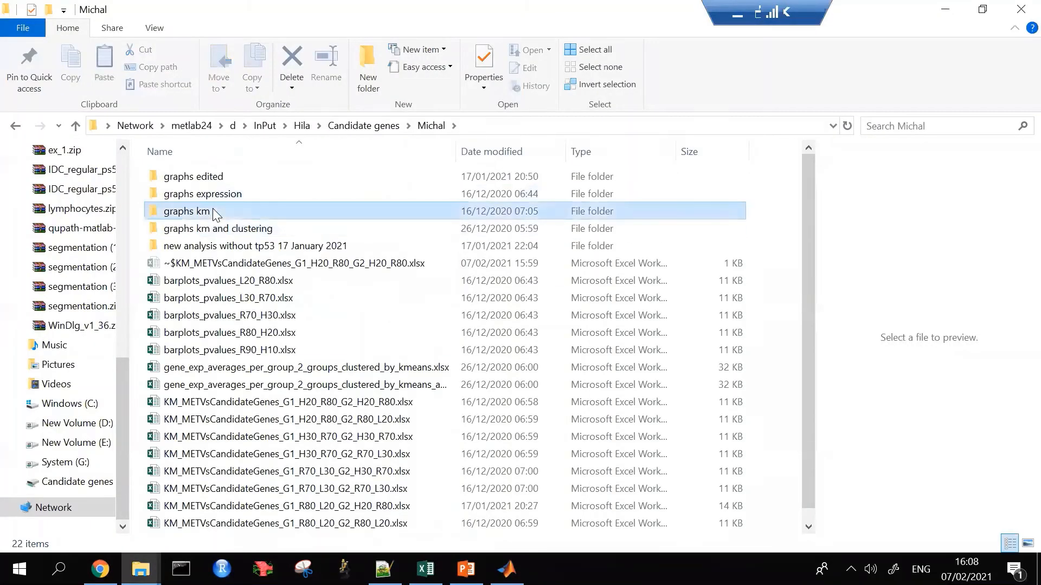
{"action": "double_click", "coordinate": [213, 208]}
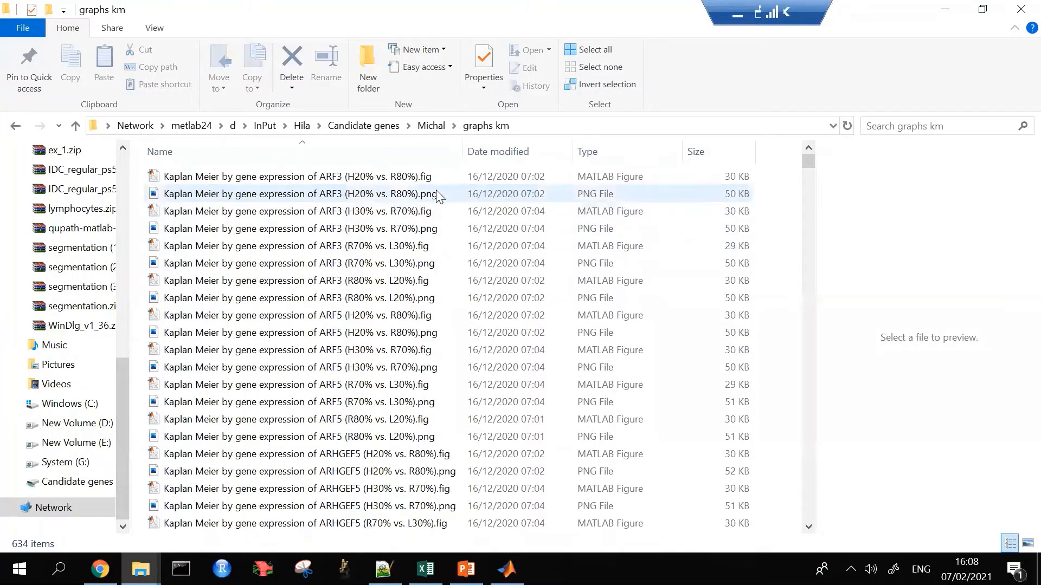
- Find and open the PNG plot Kaplan Meier of (G1) MET (H20 R80) vs. (G2) TUBA1C (H20 R80)
{"action": "scroll", "coordinate": [428, 265], "scroll_direction": "down", "scroll_amount": 20}
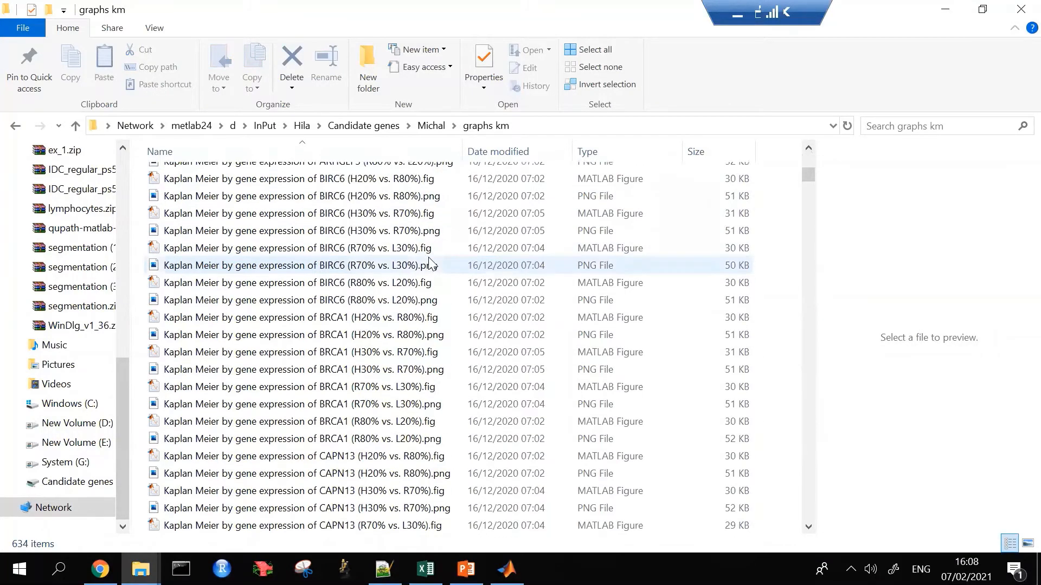
{"action": "scroll", "coordinate": [429, 265], "scroll_direction": "down", "scroll_amount": 20}
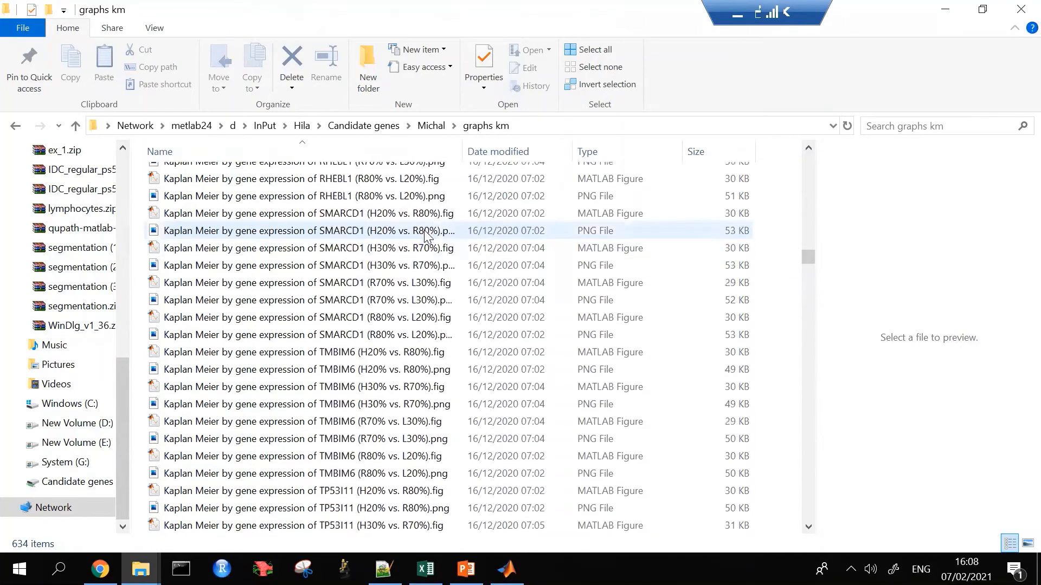
{"action": "scroll", "coordinate": [425, 232], "scroll_direction": "up", "scroll_amount": 5}
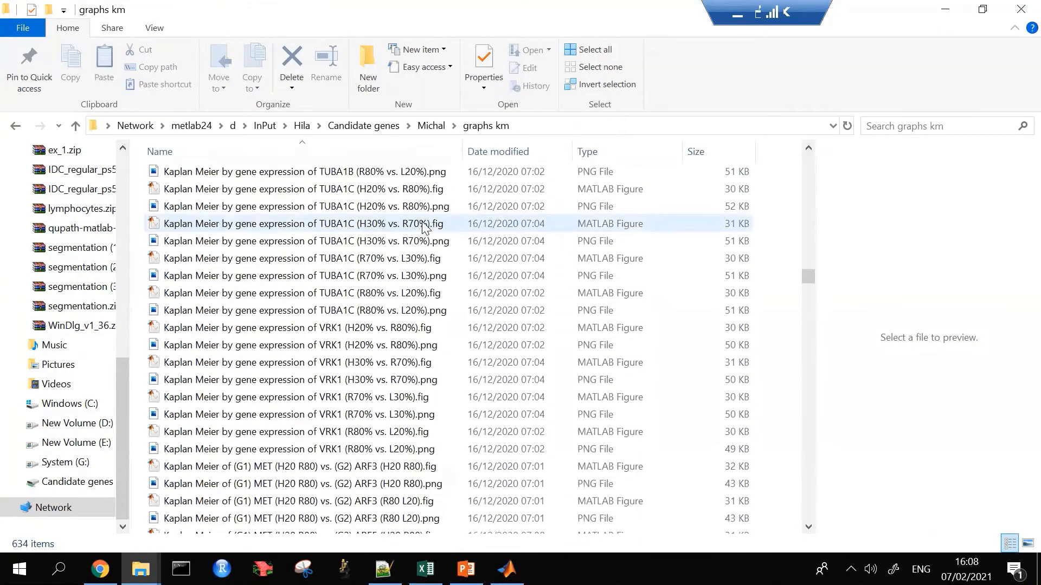
{"action": "scroll", "coordinate": [406, 220], "scroll_direction": "down", "scroll_amount": 20}
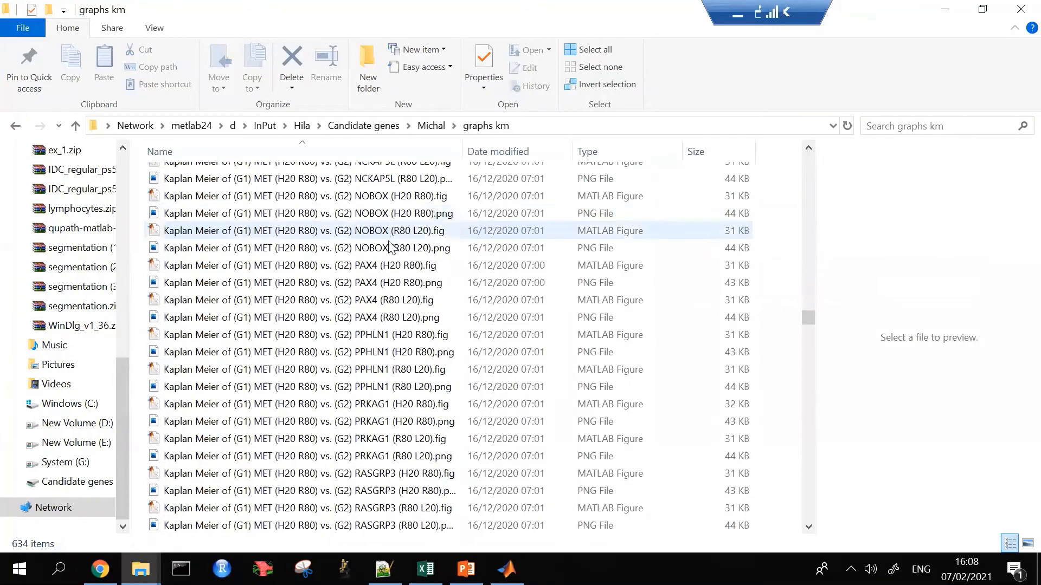
{"action": "scroll", "coordinate": [397, 296], "scroll_direction": "down", "scroll_amount": 13}
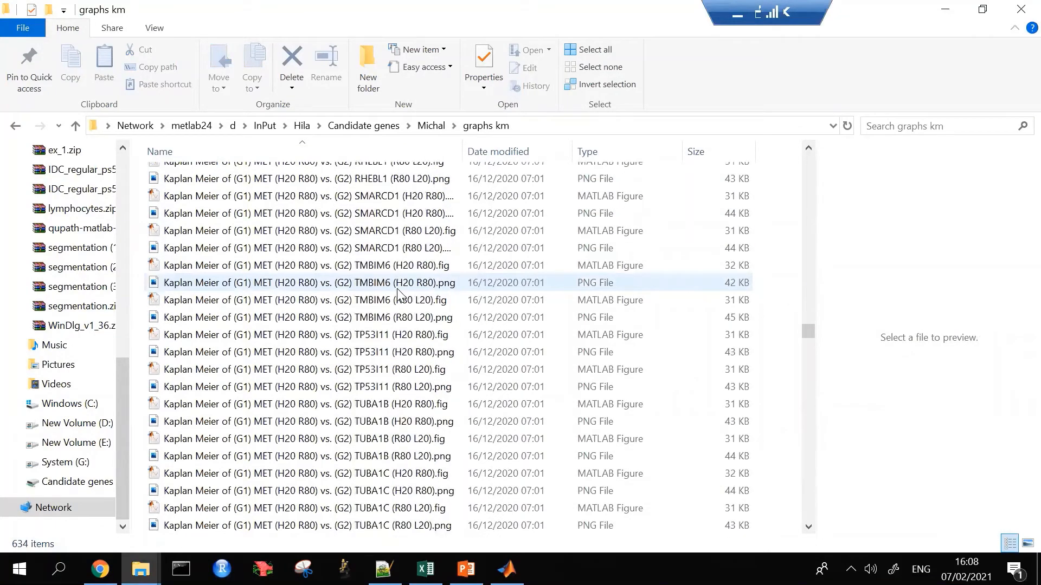
{"action": "scroll", "coordinate": [398, 299], "scroll_direction": "up", "scroll_amount": 2}
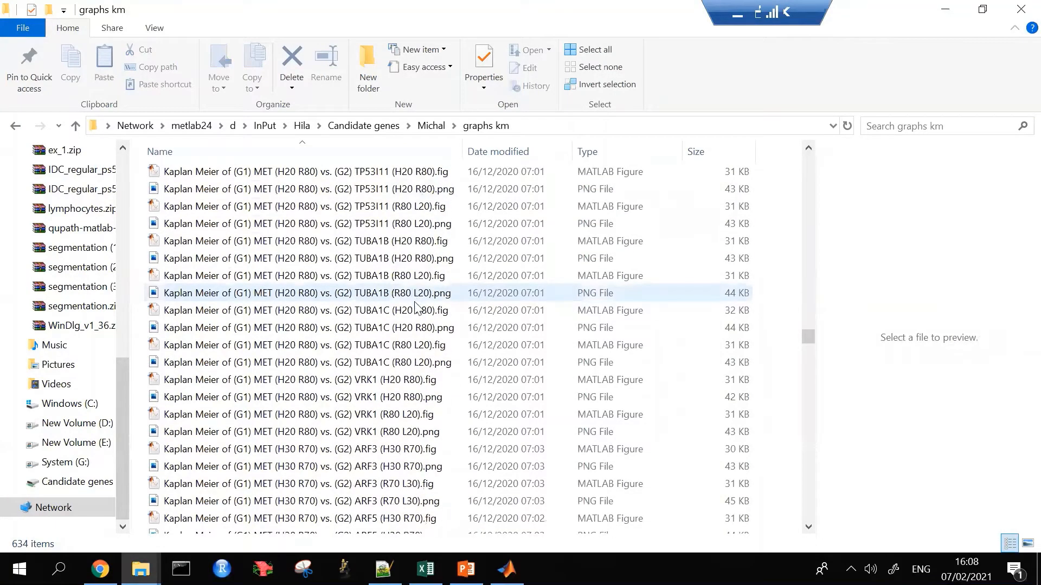
{"action": "left_click", "coordinate": [419, 335]}
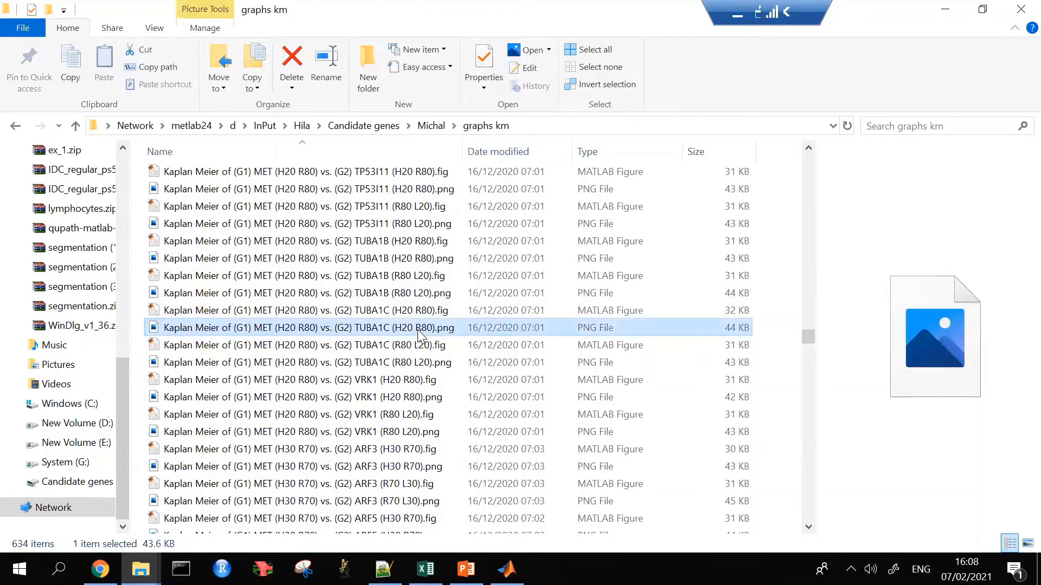
{"action": "double_click", "coordinate": [421, 325]}
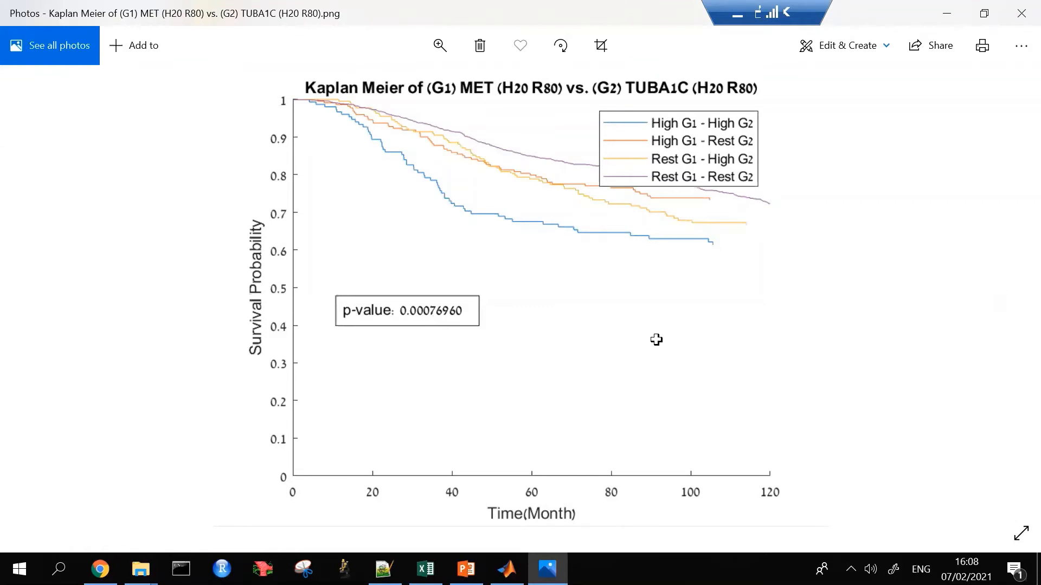
- Compare the MET versus TUBA1C plot's p-value with the Excel table, and close the plot
{"action": "key", "text": "alt+Tab"}
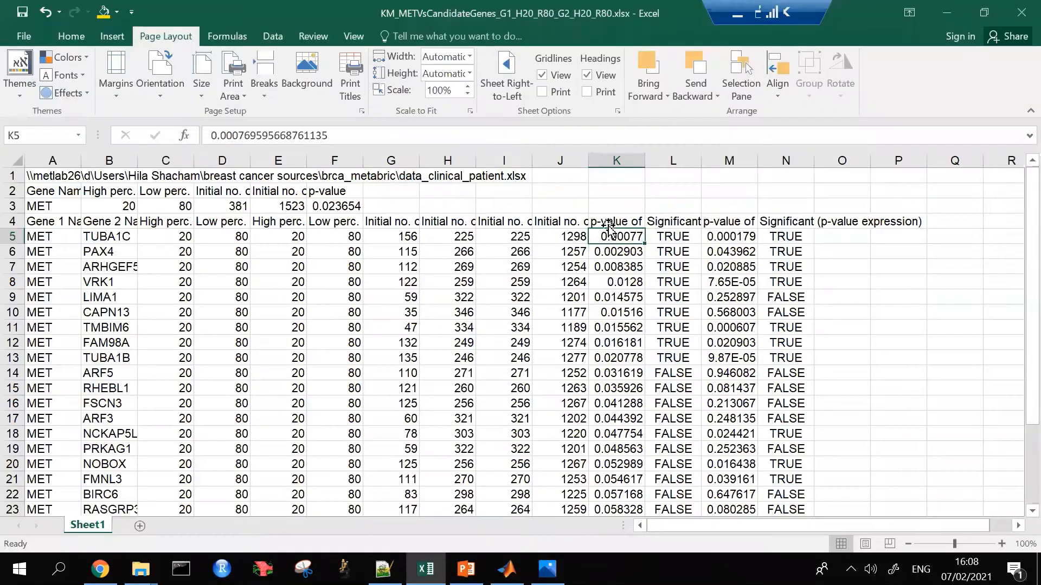
{"action": "left_click", "coordinate": [546, 569]}
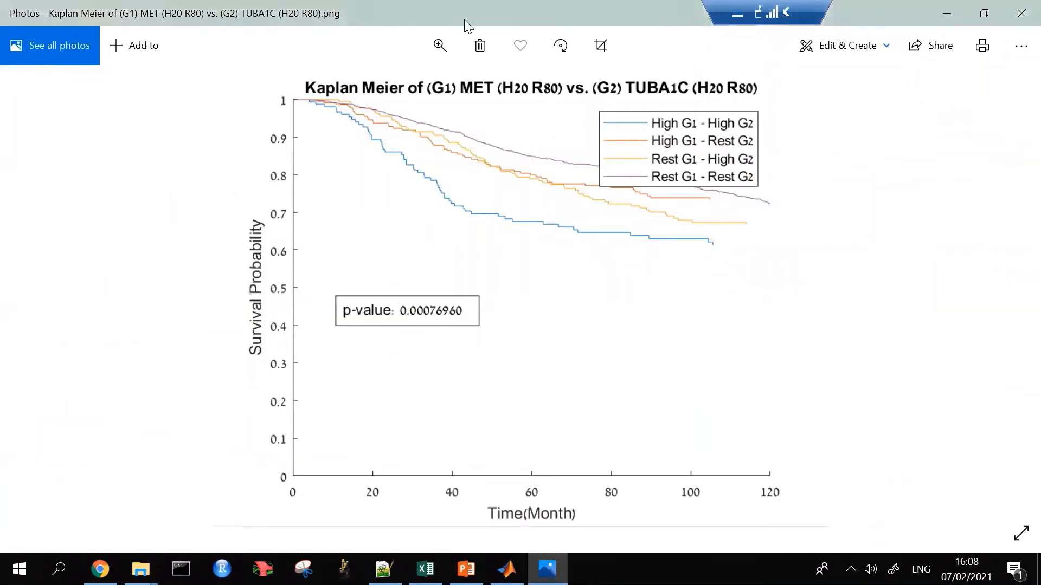
{"action": "left_click", "coordinate": [1020, 14]}
- Examine the "Significant in comparison to METs p-value" column alongside the co-expression p-value for the TUBA1C row
{"action": "left_click", "coordinate": [673, 221]}
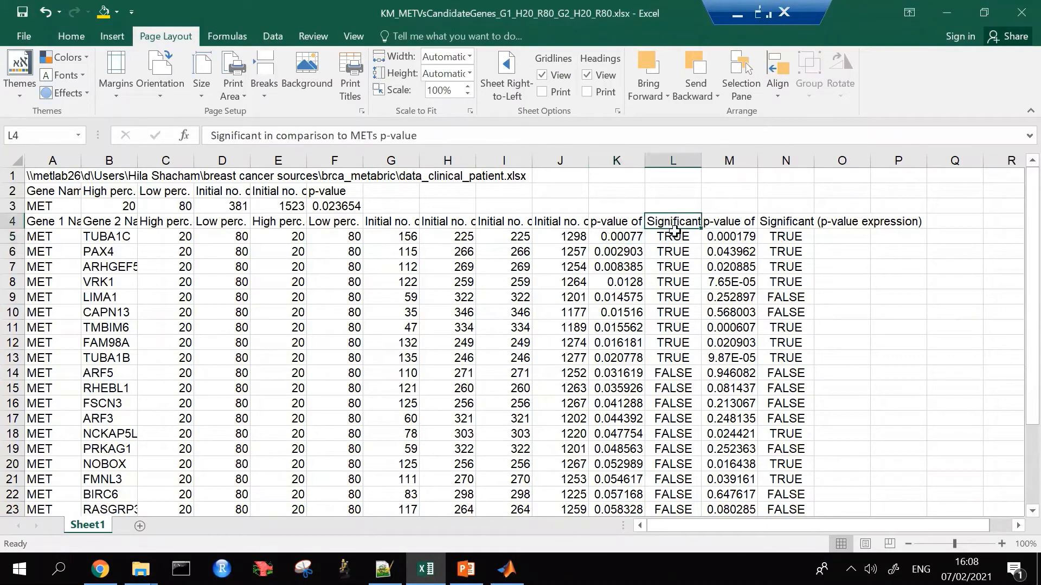
{"action": "left_click", "coordinate": [676, 234]}
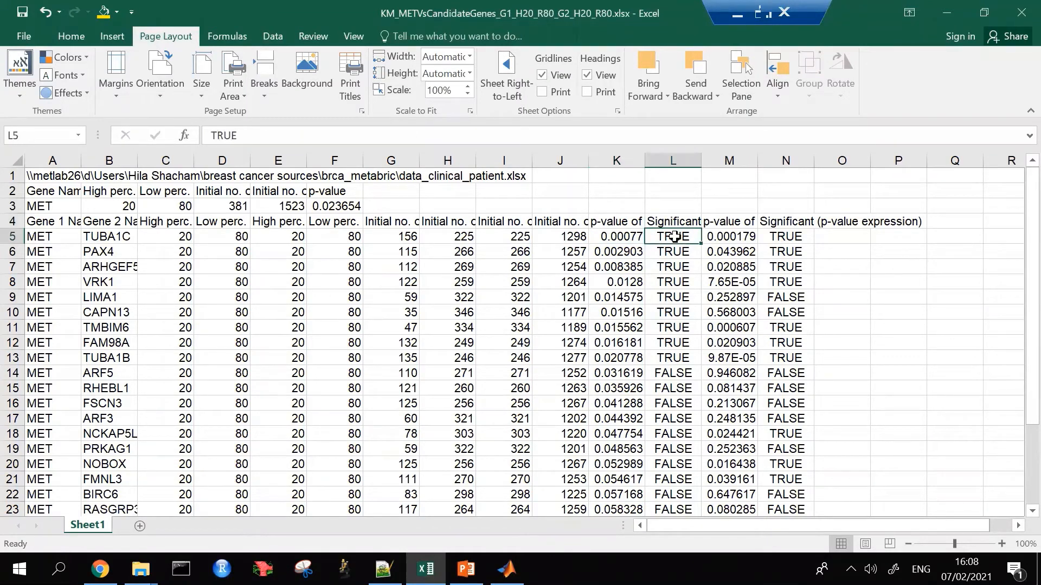
{"action": "left_click", "coordinate": [629, 236]}
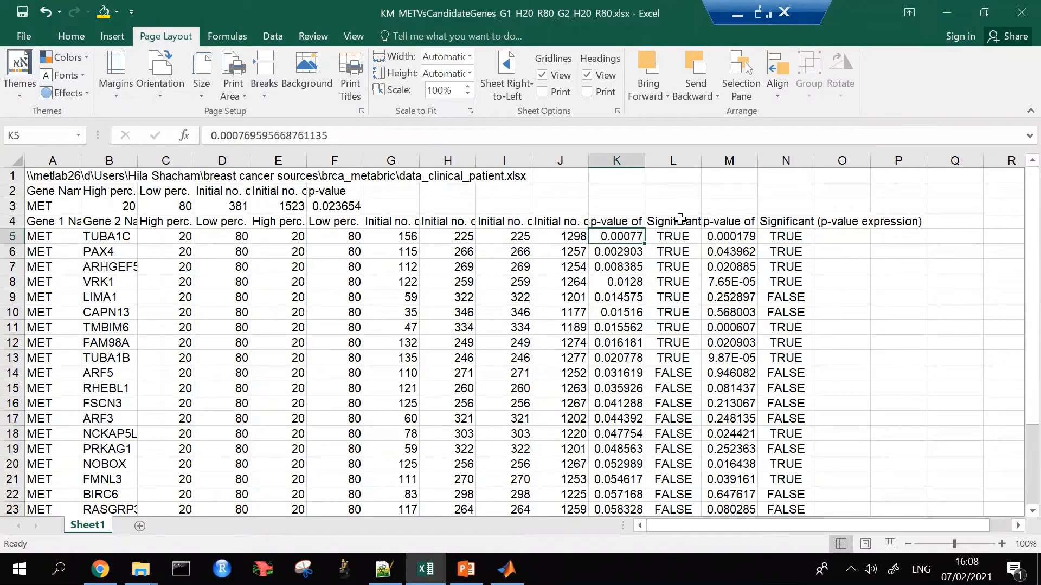
{"action": "left_click", "coordinate": [672, 224]}
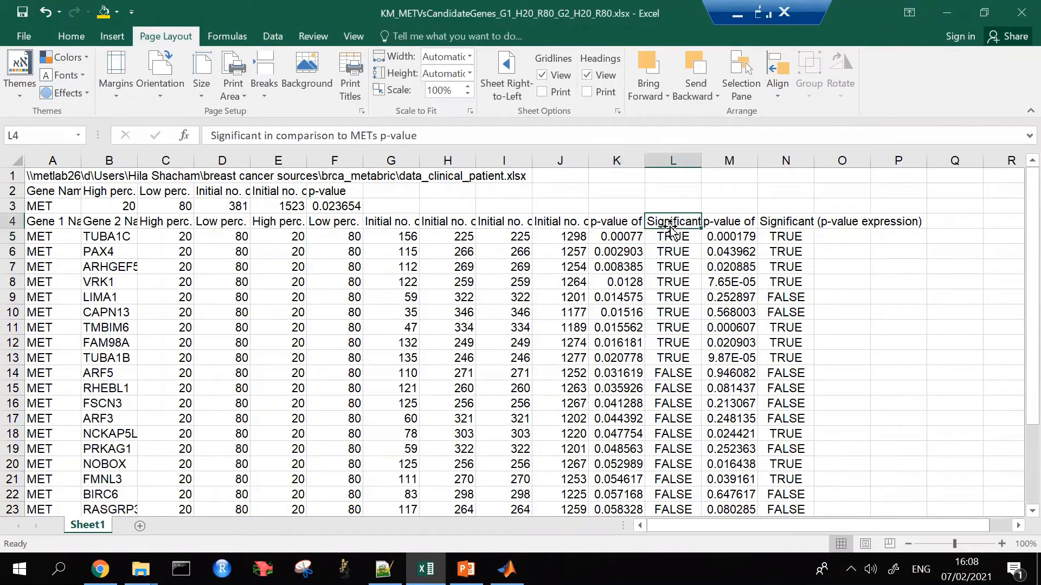
{"action": "left_click", "coordinate": [628, 236]}
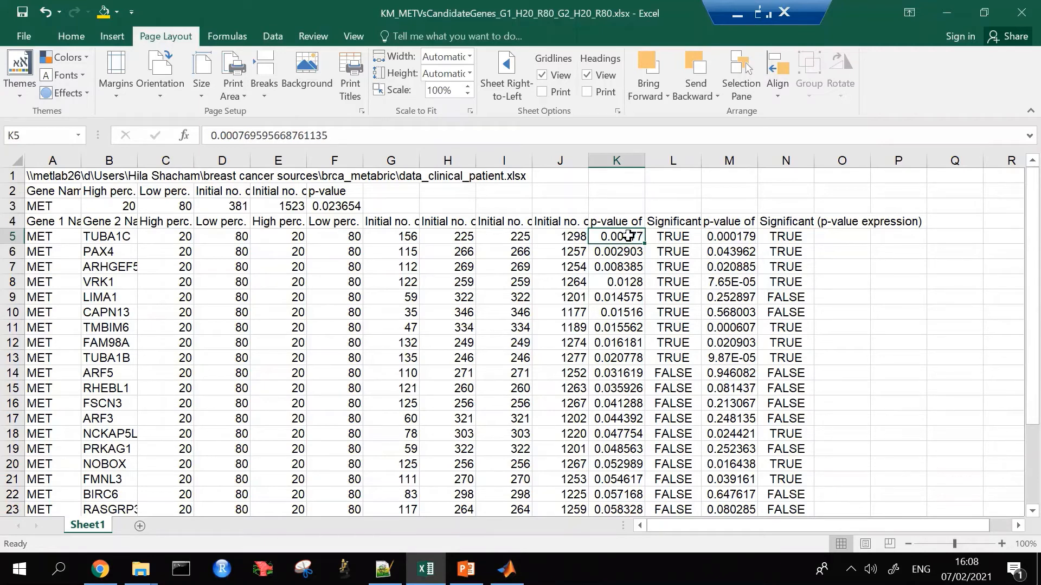
{"action": "left_click", "coordinate": [662, 220]}
{"action": "left_click", "coordinate": [663, 240]}
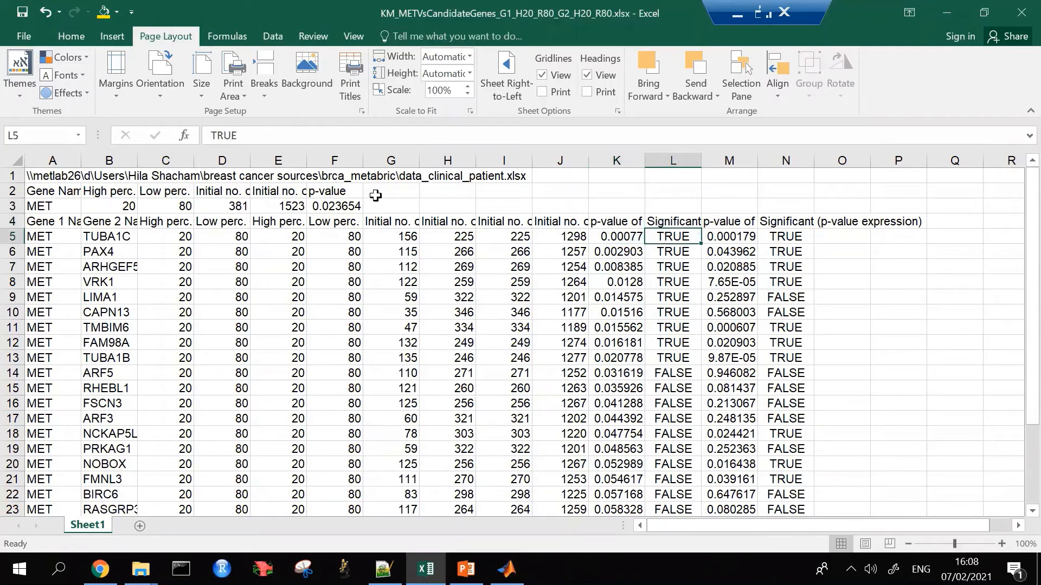
- Compare MET's own p-value in row 3 with the significance entries of the TUBA1C and ARF5 rows
{"action": "left_click", "coordinate": [336, 203]}
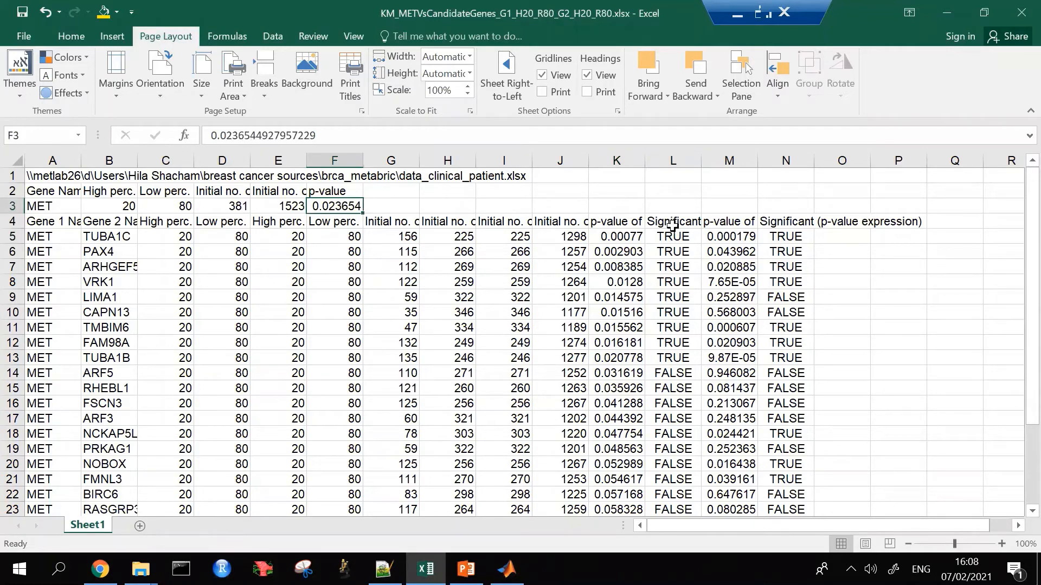
{"action": "left_click", "coordinate": [684, 238]}
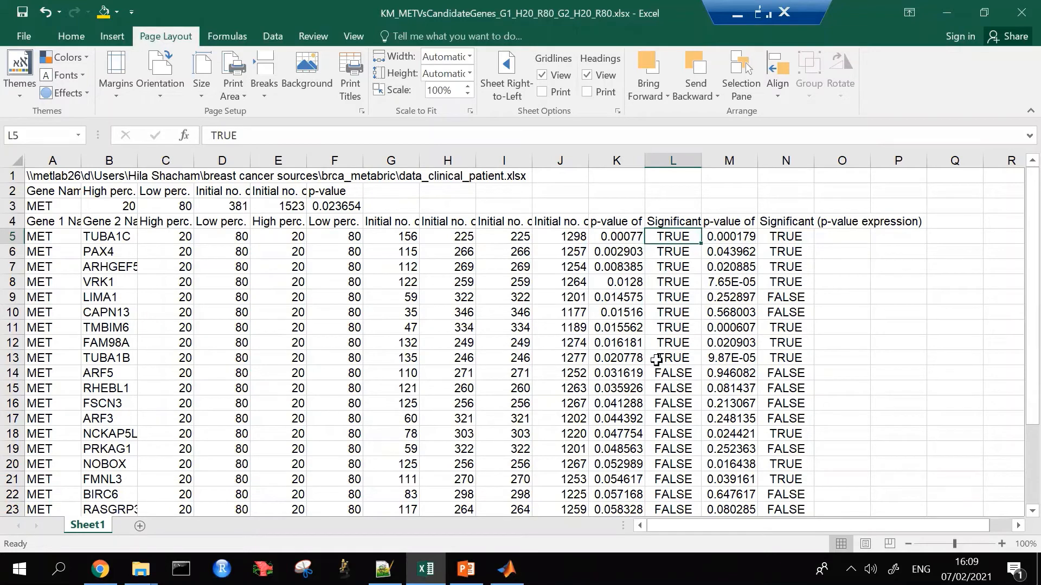
{"action": "left_click", "coordinate": [674, 375]}
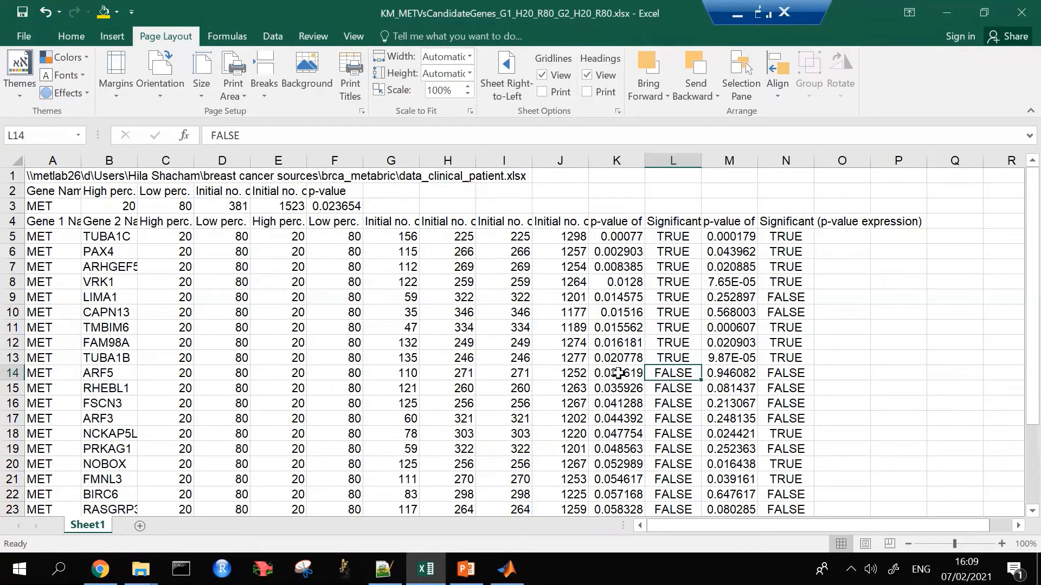
{"action": "left_click_drag", "start_coordinate": [610, 374], "coordinate": [26, 373]}
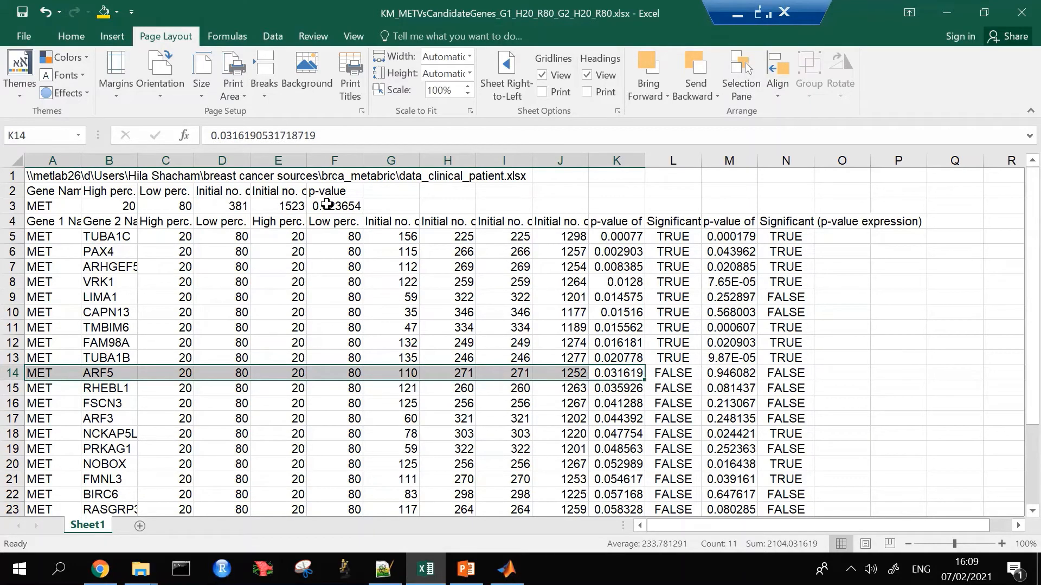
- Check the "p-value of expression" header and open the PNG plot Kaplan Meier by gene expression of TUBA1C (H20% vs. R80%)
{"action": "left_click", "coordinate": [727, 222]}
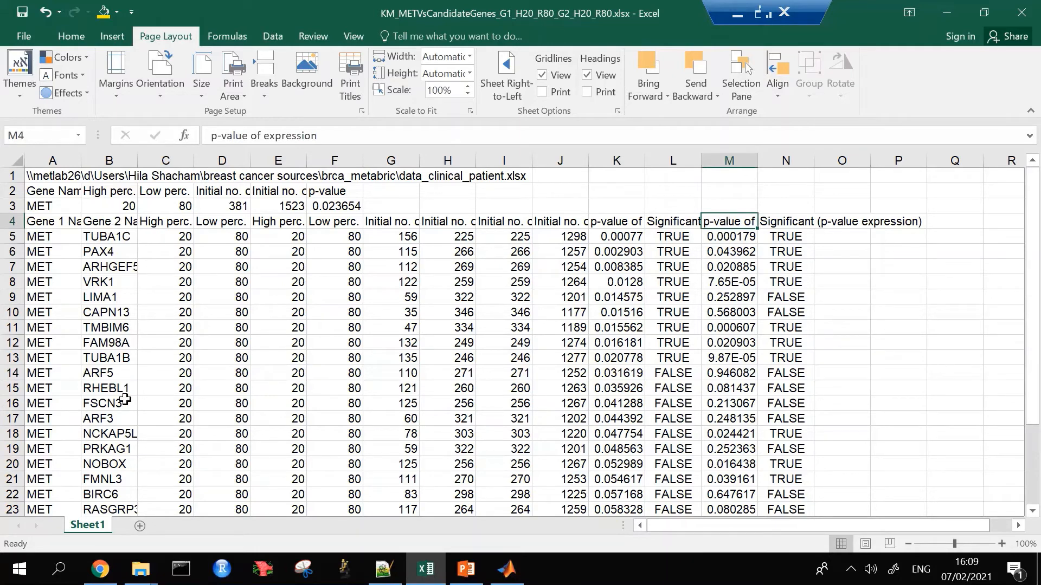
{"action": "left_click", "coordinate": [140, 568]}
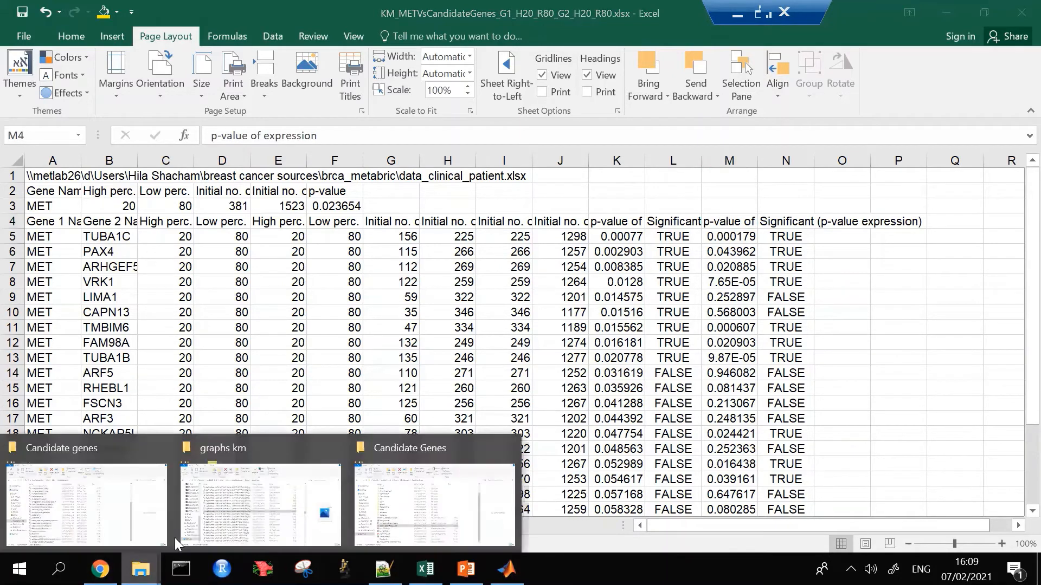
{"action": "left_click", "coordinate": [426, 504]}
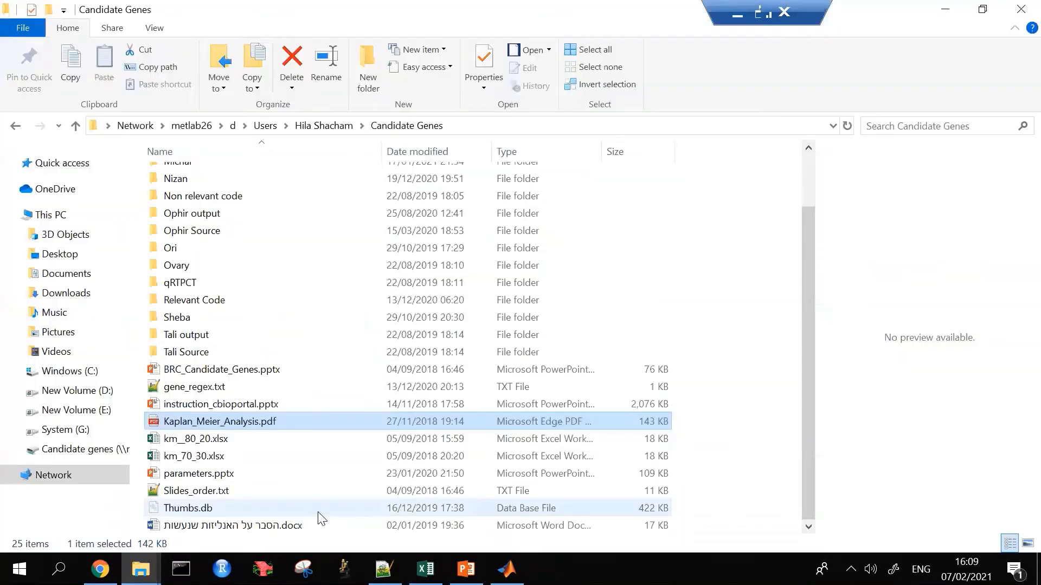
{"action": "left_click", "coordinate": [141, 569]}
{"action": "left_click", "coordinate": [209, 518]}
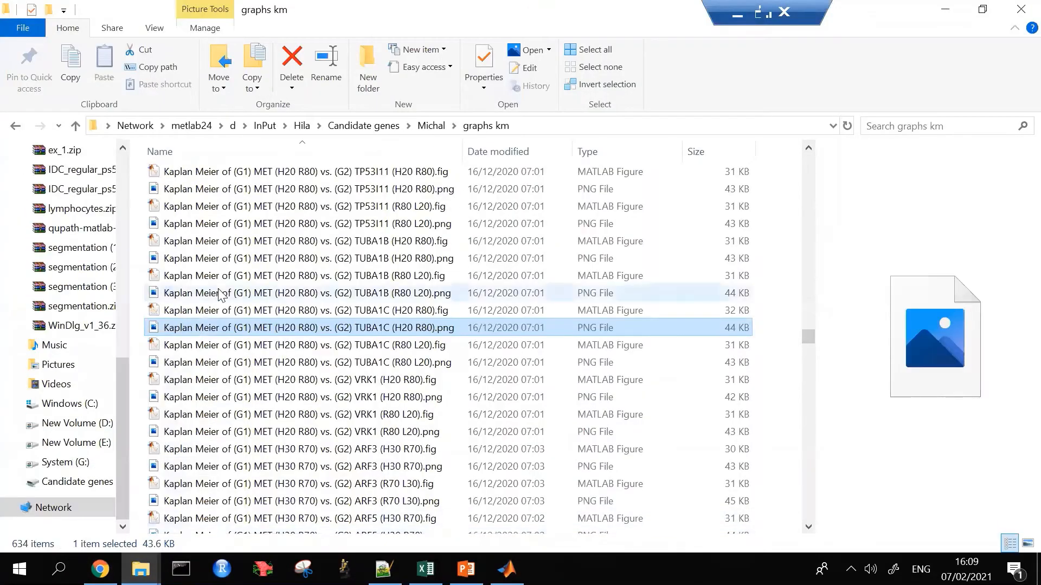
{"action": "scroll", "coordinate": [220, 295], "scroll_direction": "up", "scroll_amount": 20}
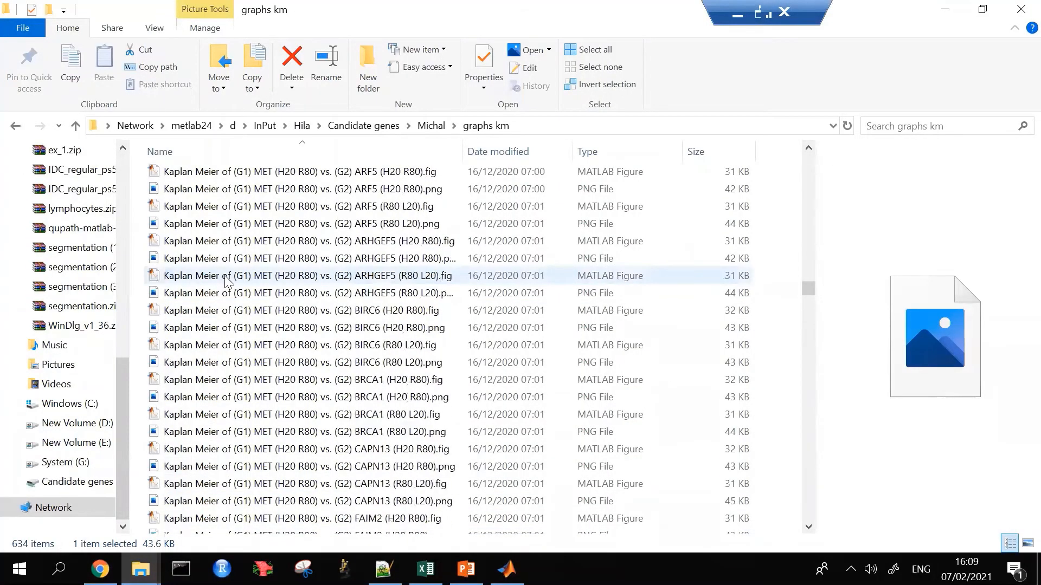
{"action": "scroll", "coordinate": [227, 282], "scroll_direction": "up", "scroll_amount": 10}
{"action": "scroll", "coordinate": [255, 298], "scroll_direction": "down", "scroll_amount": 2}
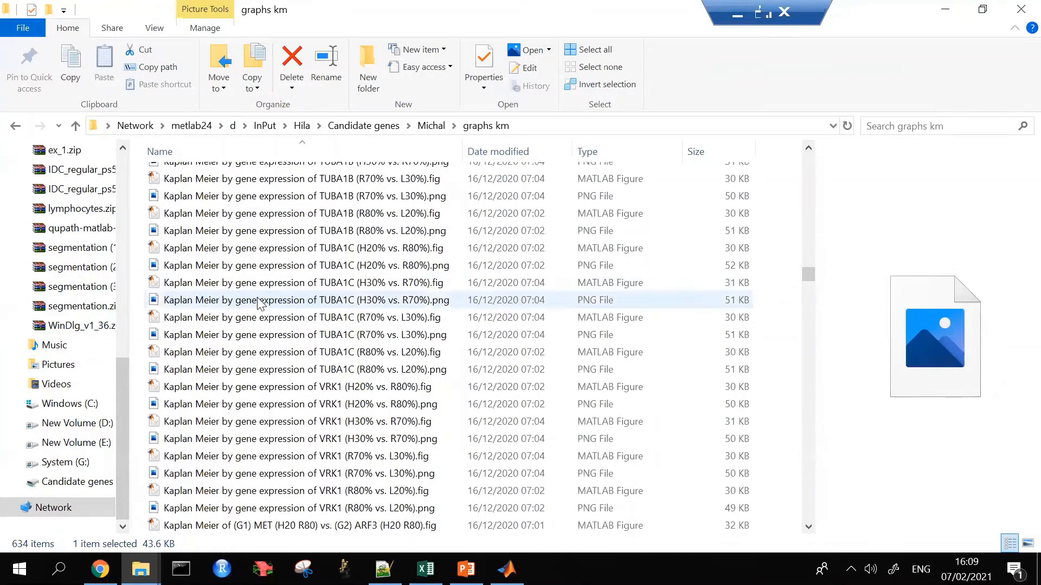
{"action": "left_click", "coordinate": [259, 267]}
{"action": "double_click", "coordinate": [258, 268]}
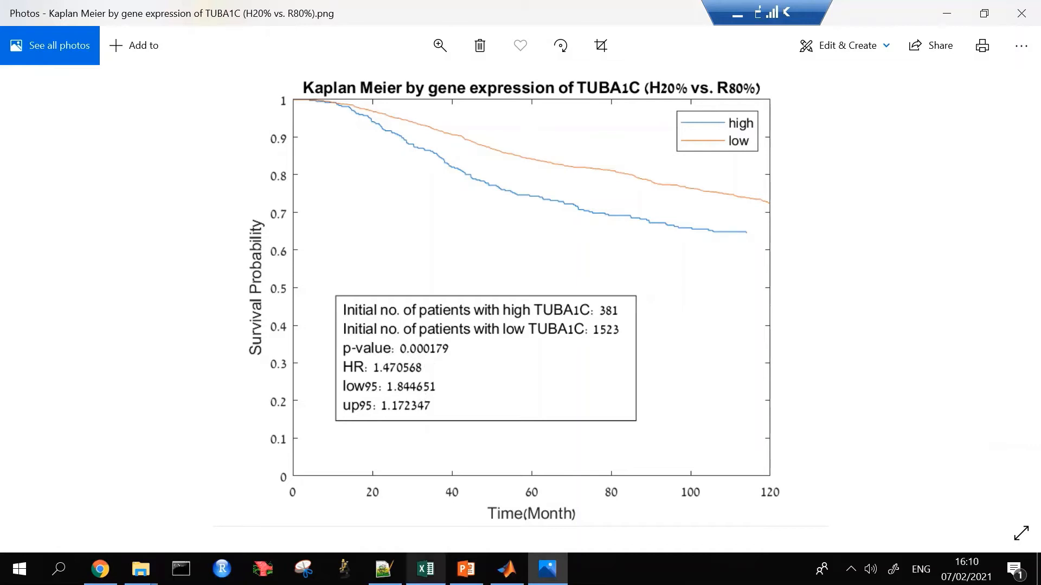
- Return to the Excel table and inspect the "Significant (p-value expression)" header and its TUBA1C entry
{"action": "left_click", "coordinate": [426, 569]}
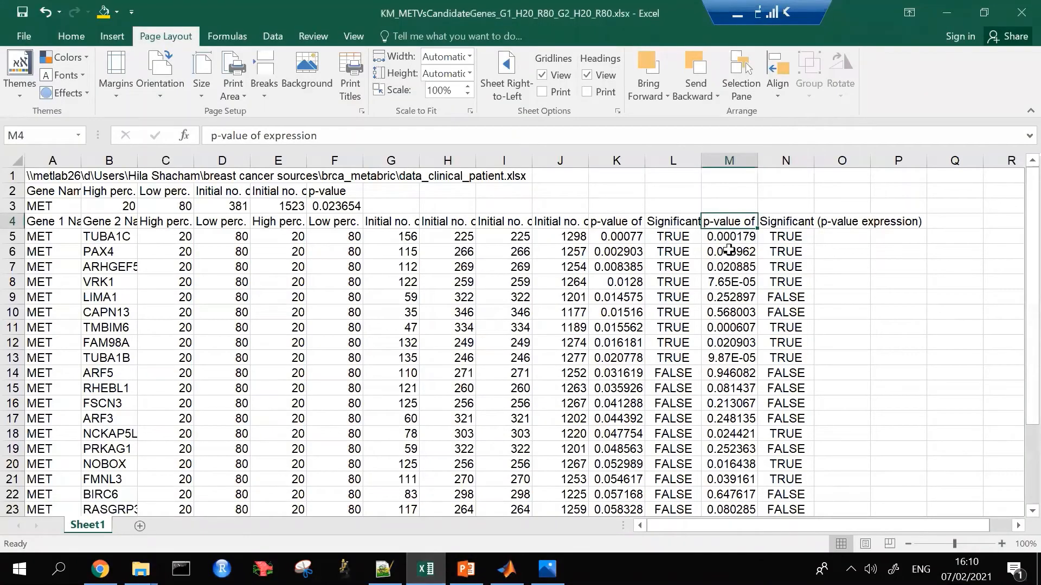
{"action": "key", "text": "Right"}
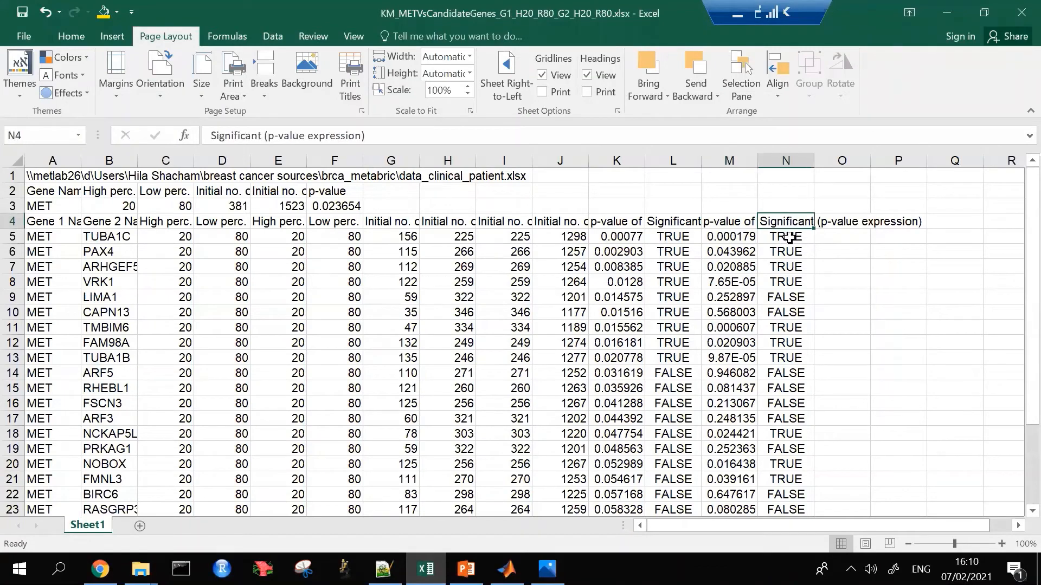
{"action": "left_click", "coordinate": [791, 237]}
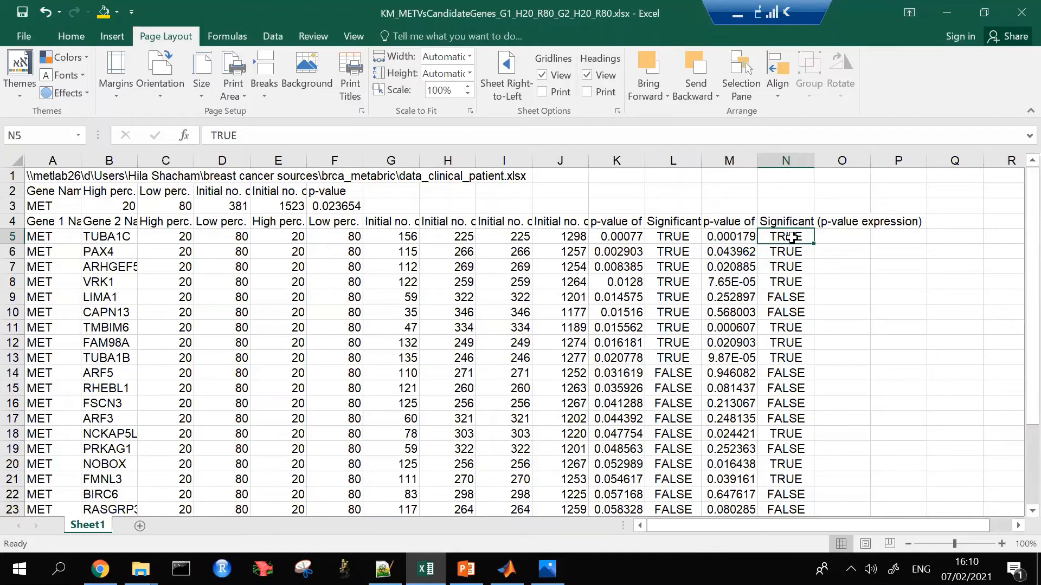
{"action": "left_click", "coordinate": [842, 222]}
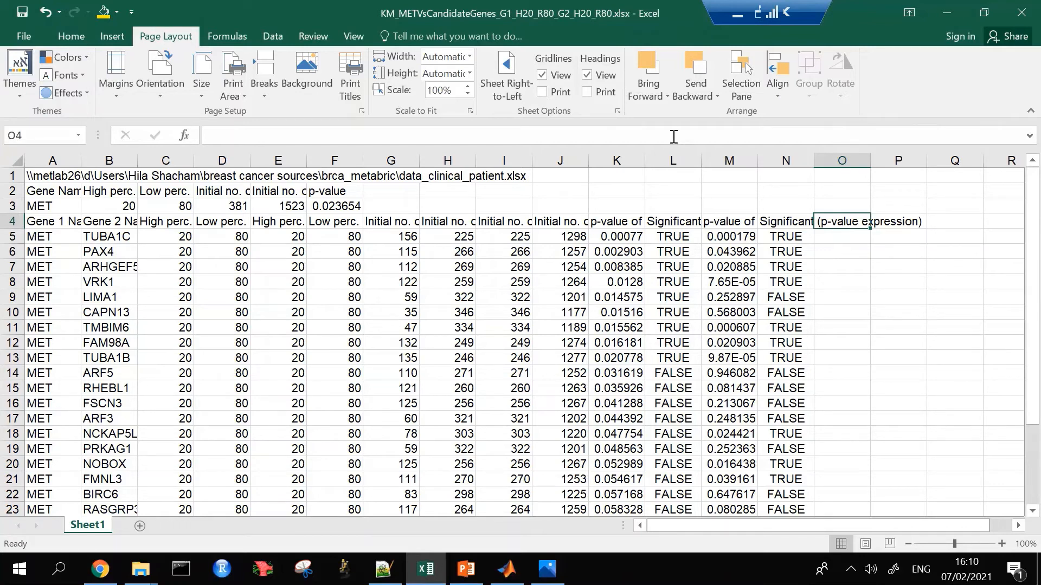
- Enter the formula =M5/K5 in cell O5 to divide TUBA1C's expression p-value by its co-expression p-value
{"action": "left_click", "coordinate": [839, 233]}
{"action": "type", "text": "="}
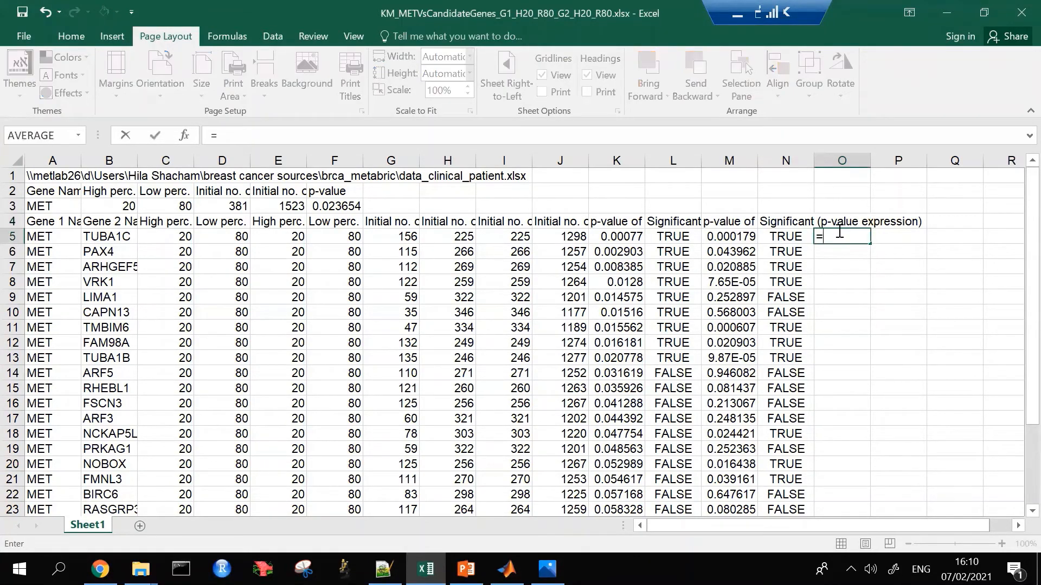
{"action": "type", "text": "M"}
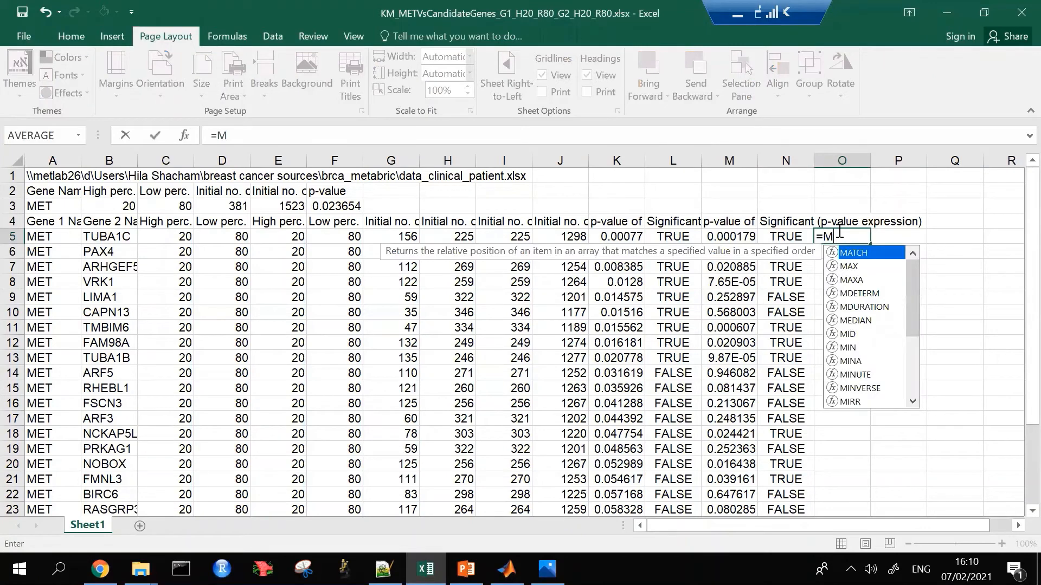
{"action": "key", "text": "BackSpace"}
{"action": "left_click", "coordinate": [718, 236]}
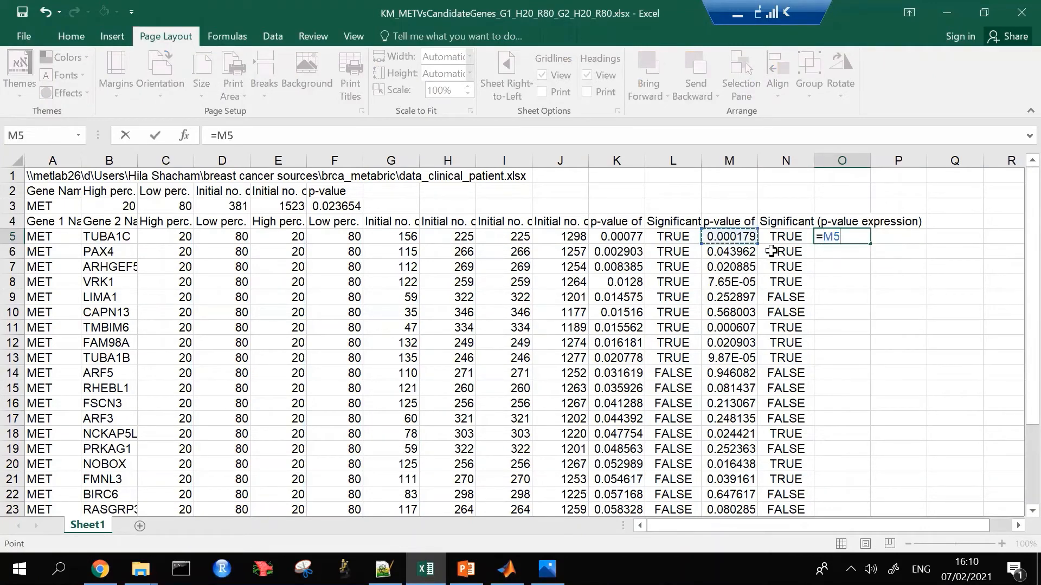
{"action": "type", "text": "/"}
{"action": "left_click", "coordinate": [629, 237]}
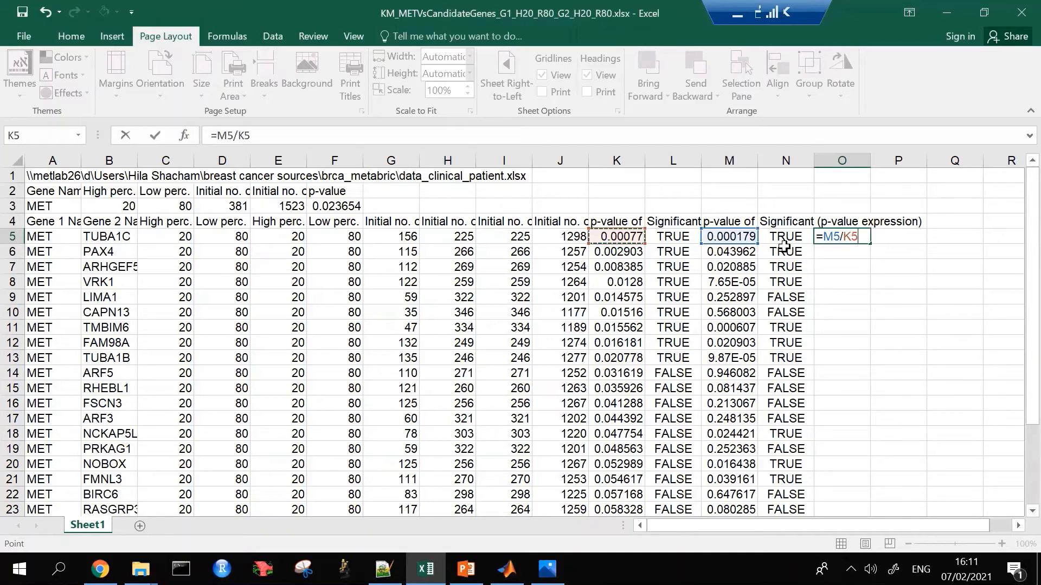
{"action": "key", "text": "Return"}
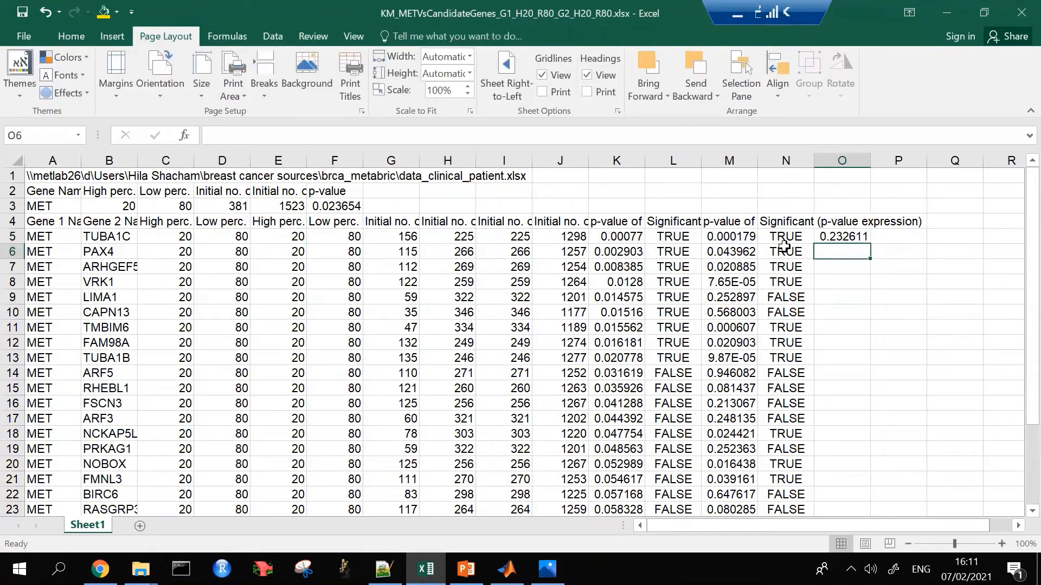
- Fill the ratio formula from O5 down column O for the remaining candidate gene rows
{"action": "left_click", "coordinate": [832, 237]}
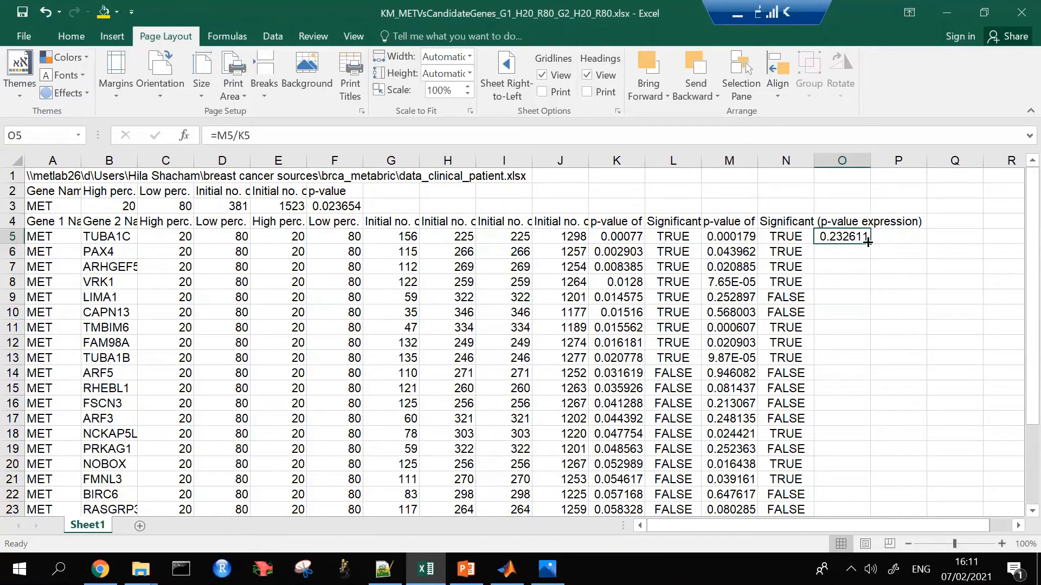
{"action": "left_click_drag", "start_coordinate": [868, 242], "coordinate": [846, 497]}
{"action": "scroll", "coordinate": [816, 412], "scroll_direction": "up", "scroll_amount": 3}
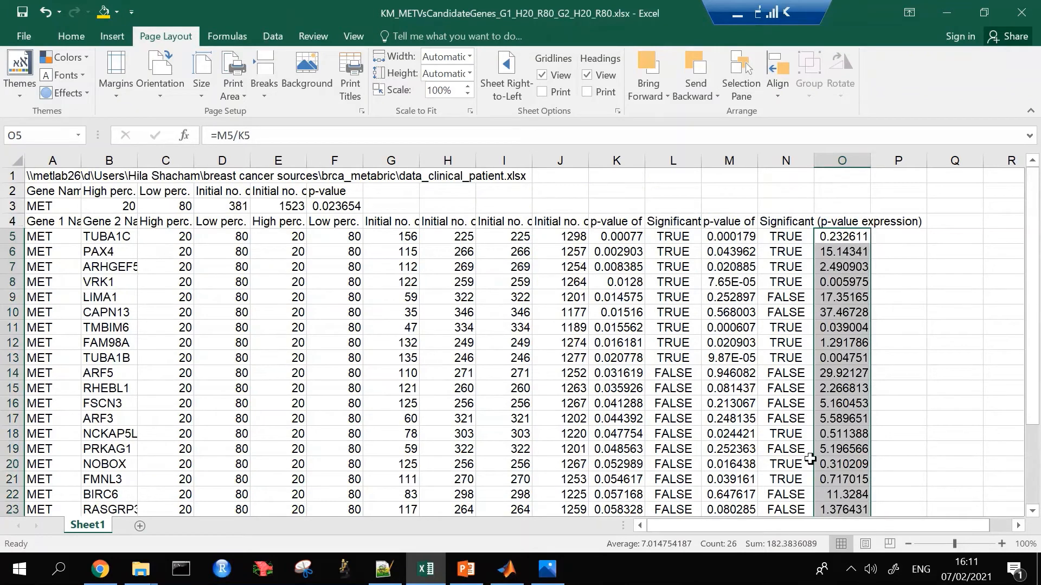
- Examine the p-value ratios in column O together with the full ARF5 and CAPN13 rows
{"action": "left_click", "coordinate": [854, 373]}
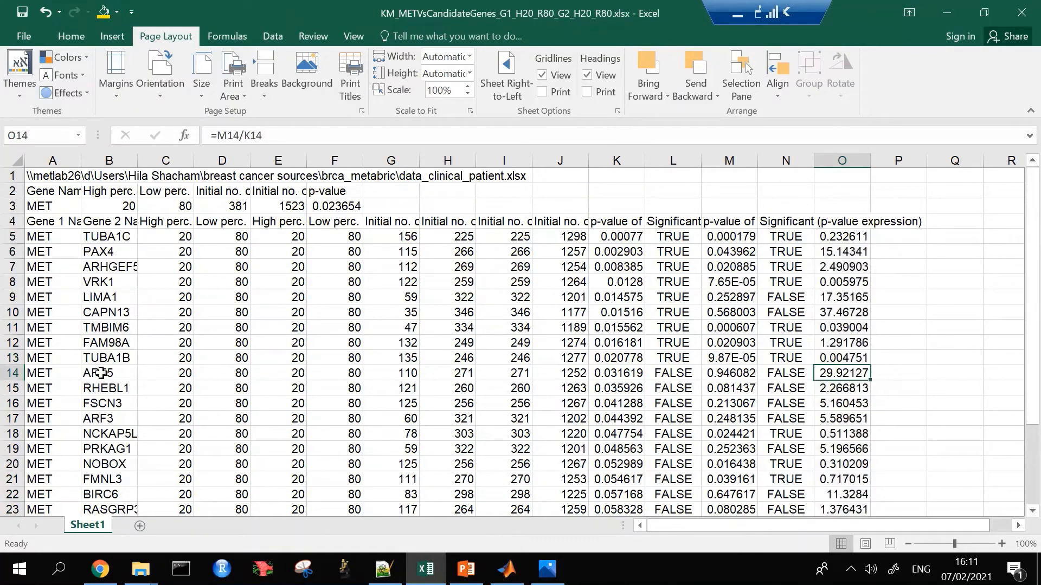
{"action": "left_click", "coordinate": [13, 374]}
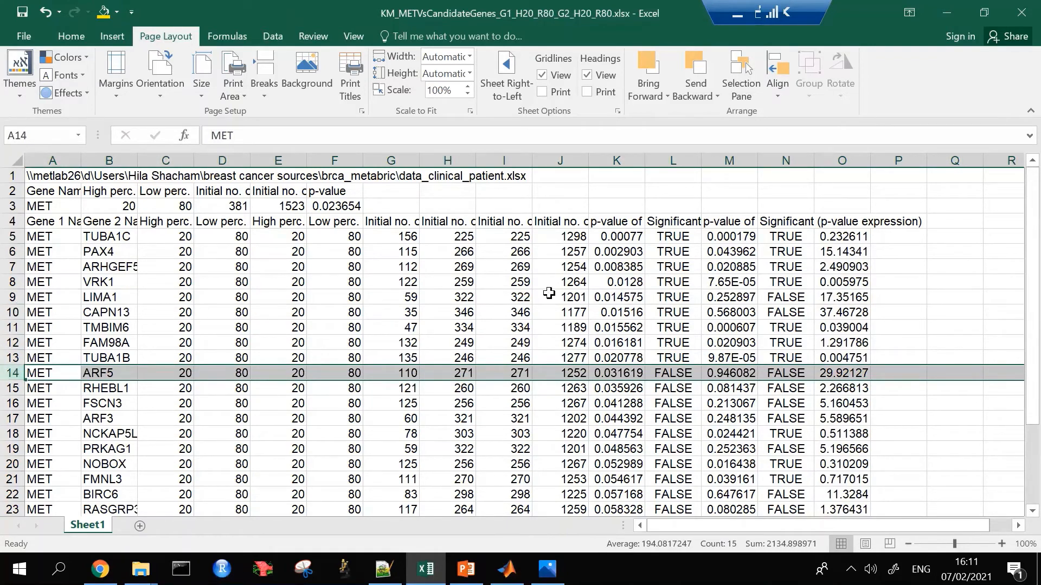
{"action": "left_click", "coordinate": [846, 313]}
{"action": "left_click_drag", "start_coordinate": [276, 315], "coordinate": [8, 308]}
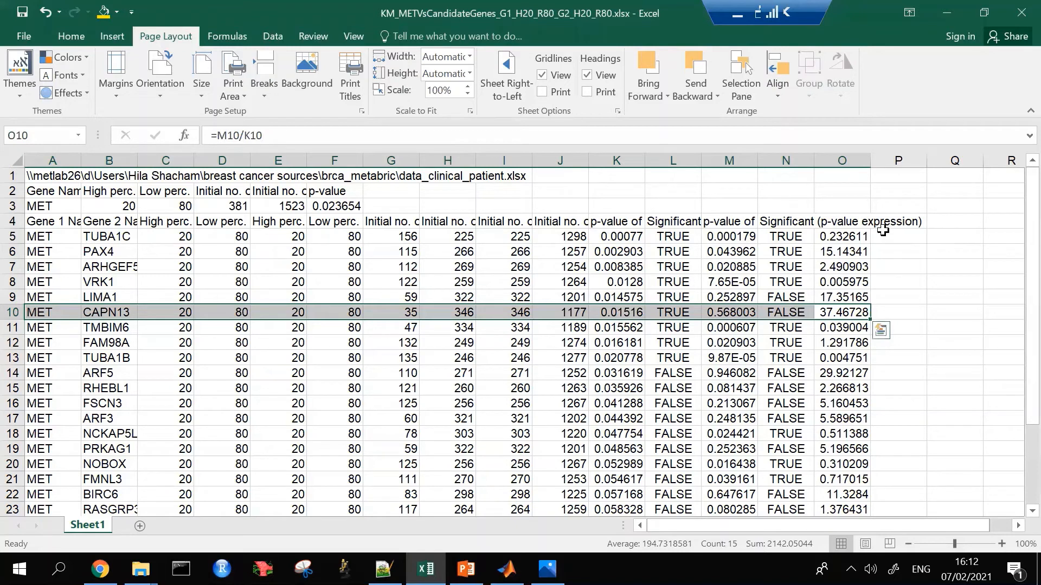
- Begin an IF formula in cell P5, beside the TUBA1C ratio
{"action": "left_click", "coordinate": [894, 235]}
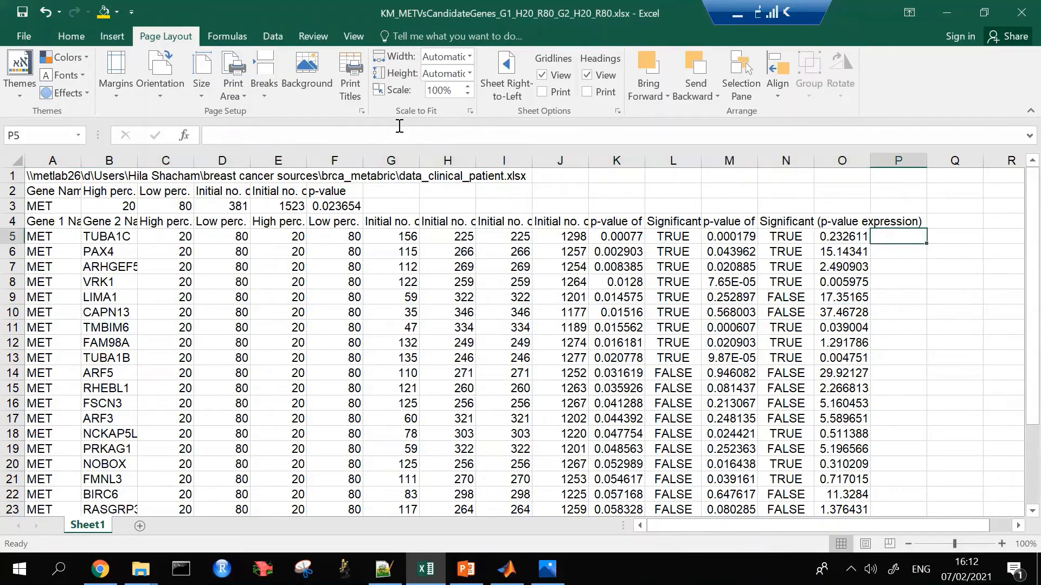
{"action": "left_click", "coordinate": [375, 135]}
{"action": "type", "text": "="}
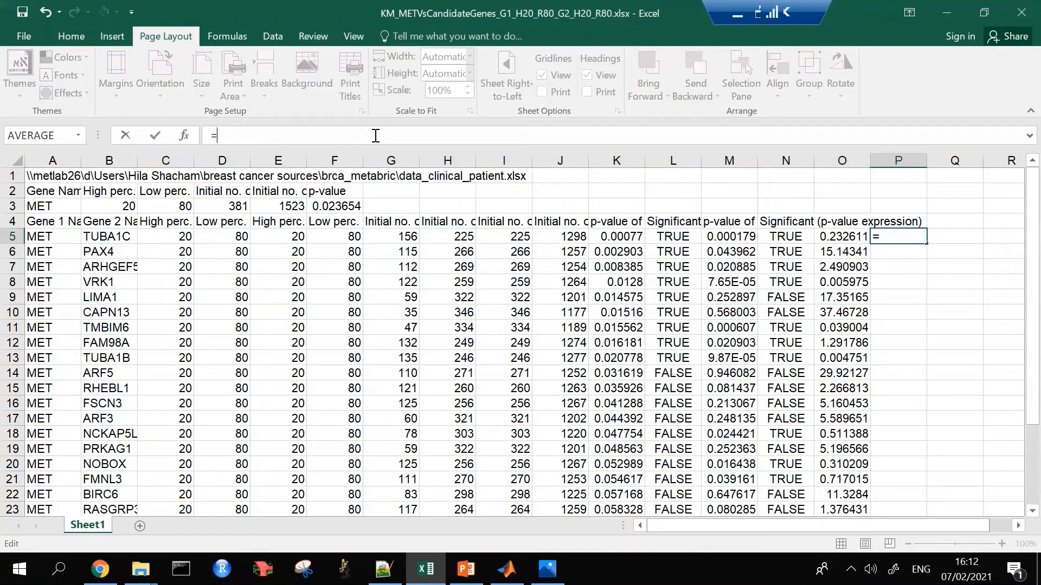
{"action": "type", "text": "IF("}
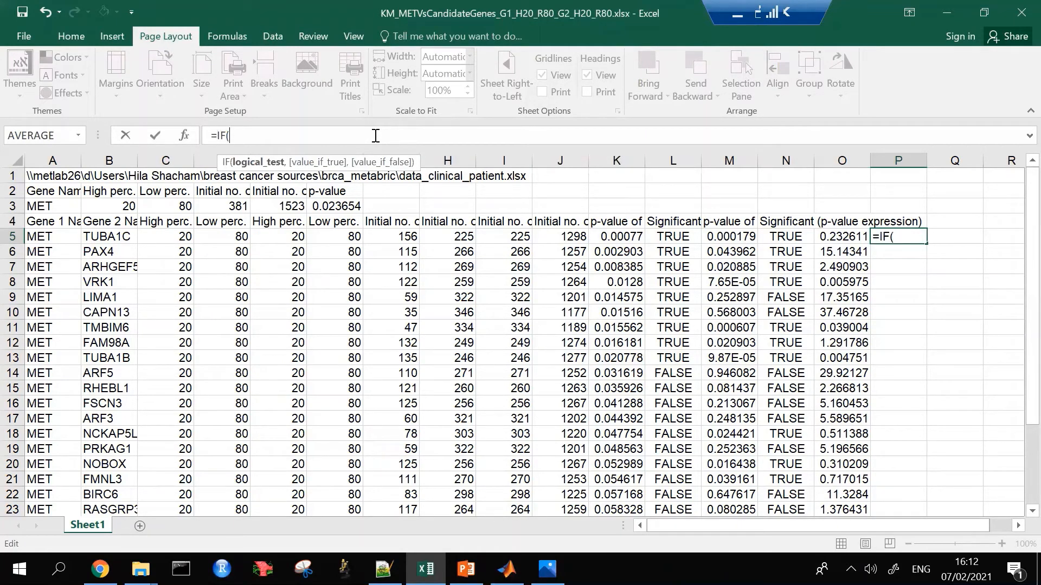
{"action": "type", "text": "AN"}
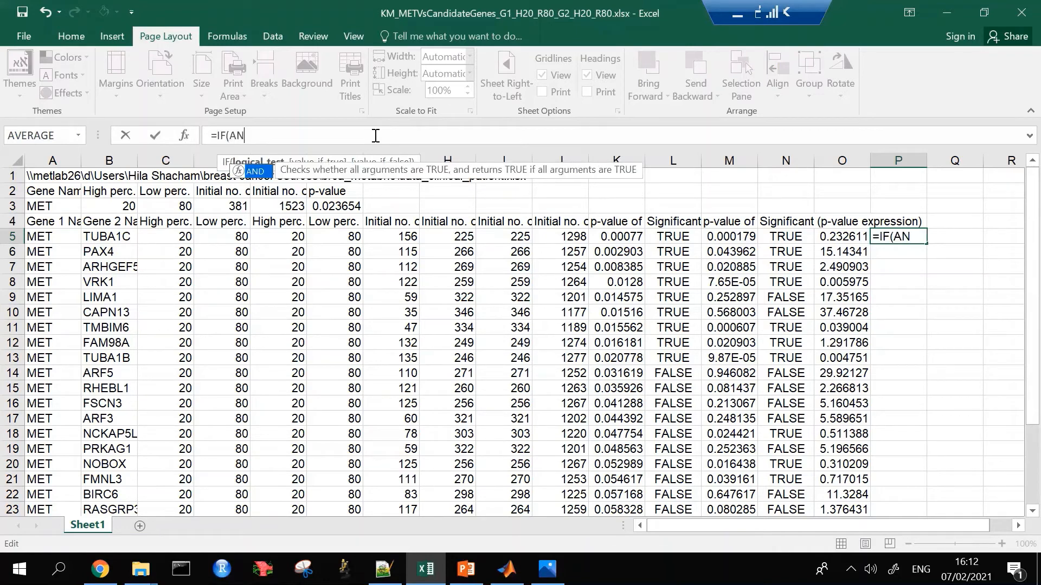
{"action": "key", "text": "BackSpace"}
{"action": "key", "text": "BackSpace"}
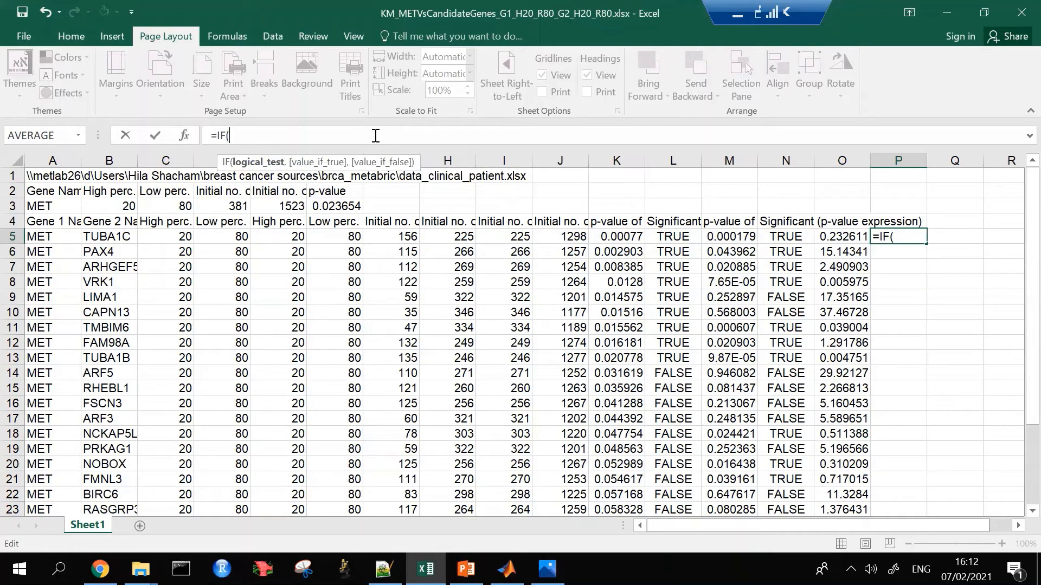
{"action": "type", "text": "AND"}
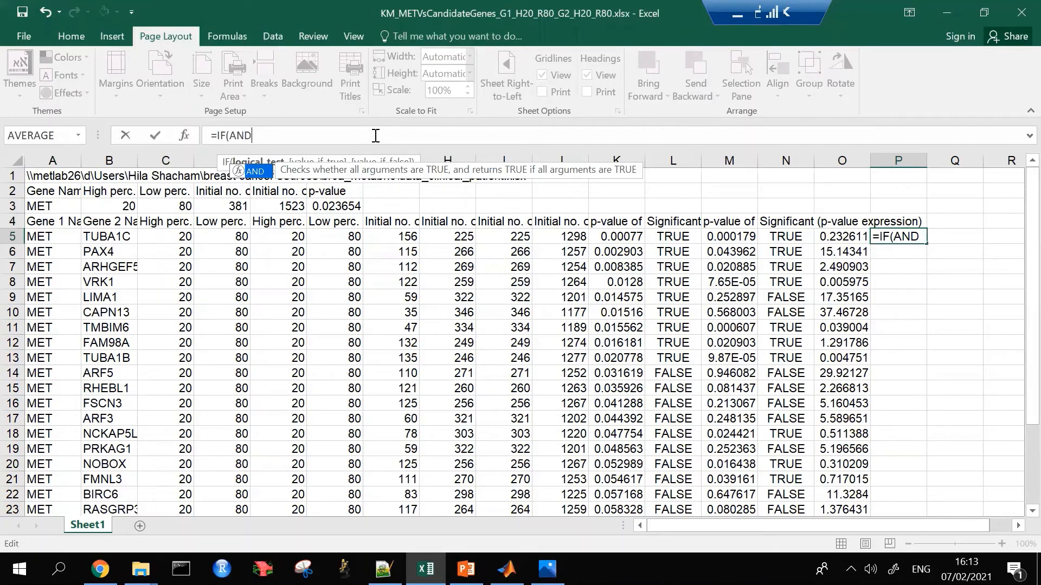
{"action": "key", "text": "BackSpace"}
{"action": "key", "text": "BackSpace"}
{"action": "key", "text": "BackSpace"}
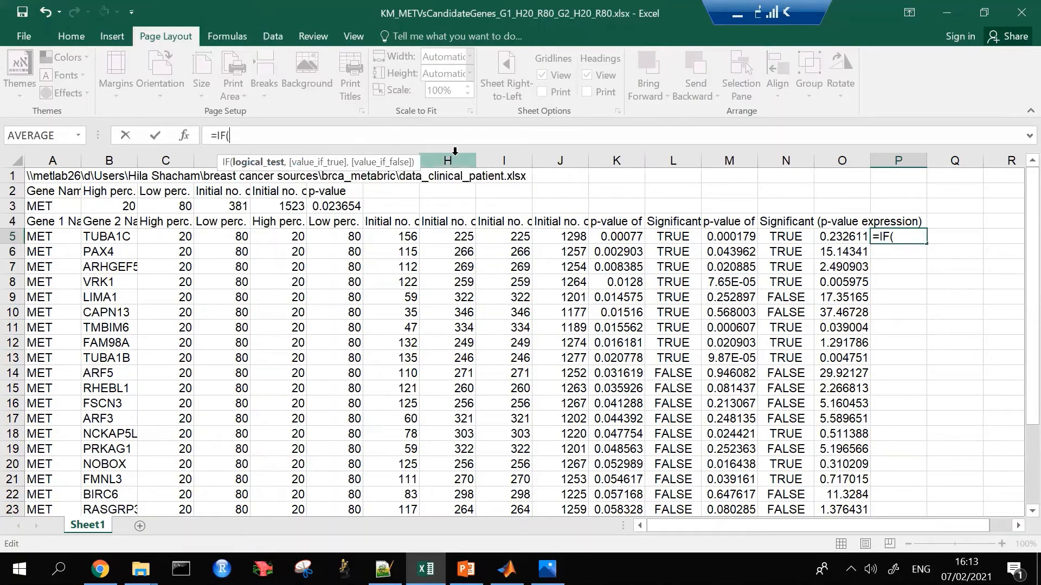
{"action": "type", "text": "AND"}
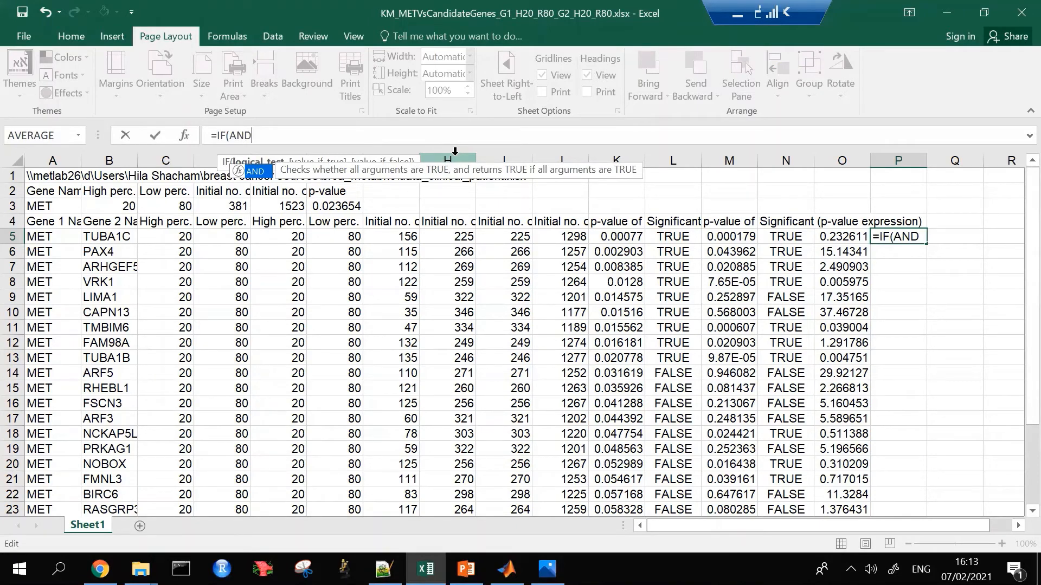
{"action": "key", "text": "BackSpace"}
{"action": "key", "text": "BackSpace"}
{"action": "key", "text": "BackSpace"}
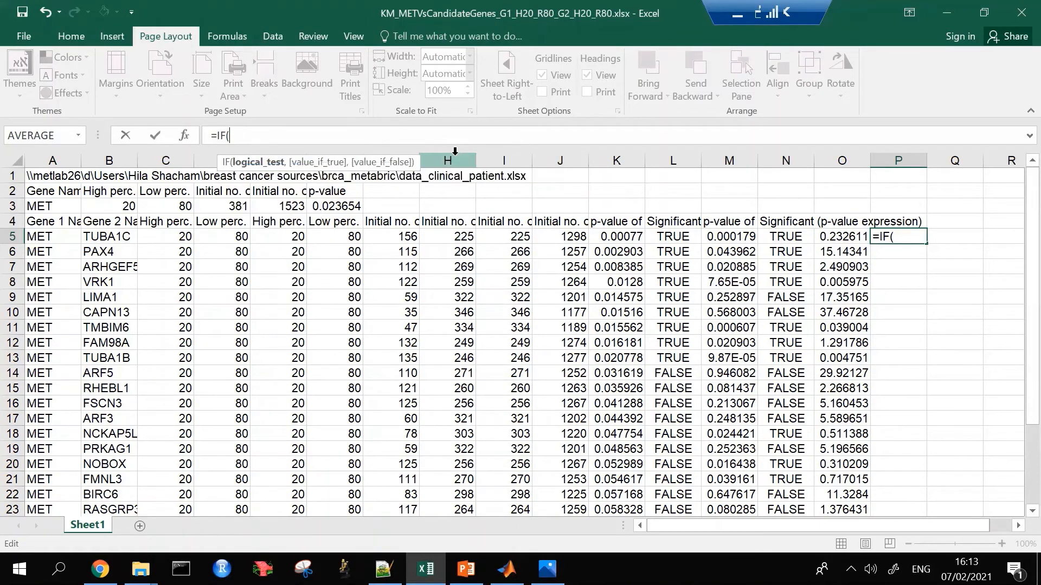
- Add an AND test to the IF formula in P5 with K5<0.05 as its first condition
{"action": "type", "text": "AND("}
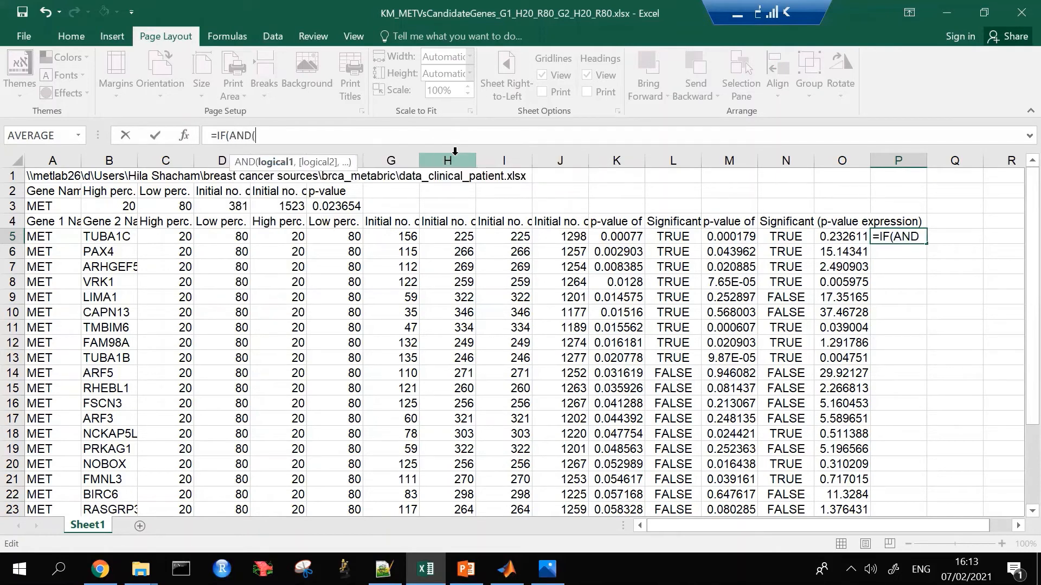
{"action": "left_click", "coordinate": [623, 239]}
{"action": "type", "text": "<9."}
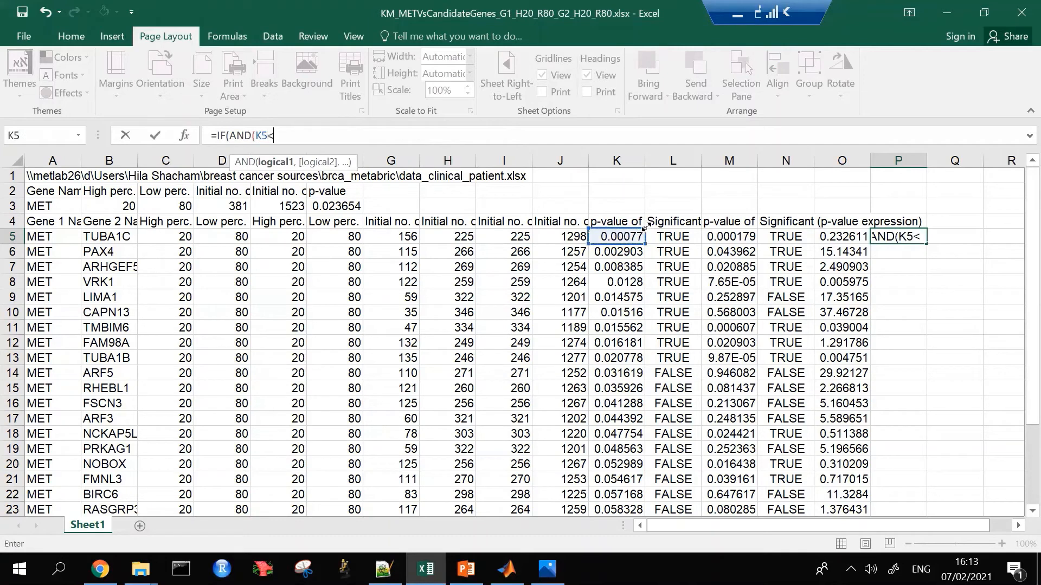
{"action": "key", "text": "BackSpace"}
{"action": "key", "text": "BackSpace"}
{"action": "type", "text": "0.05"}
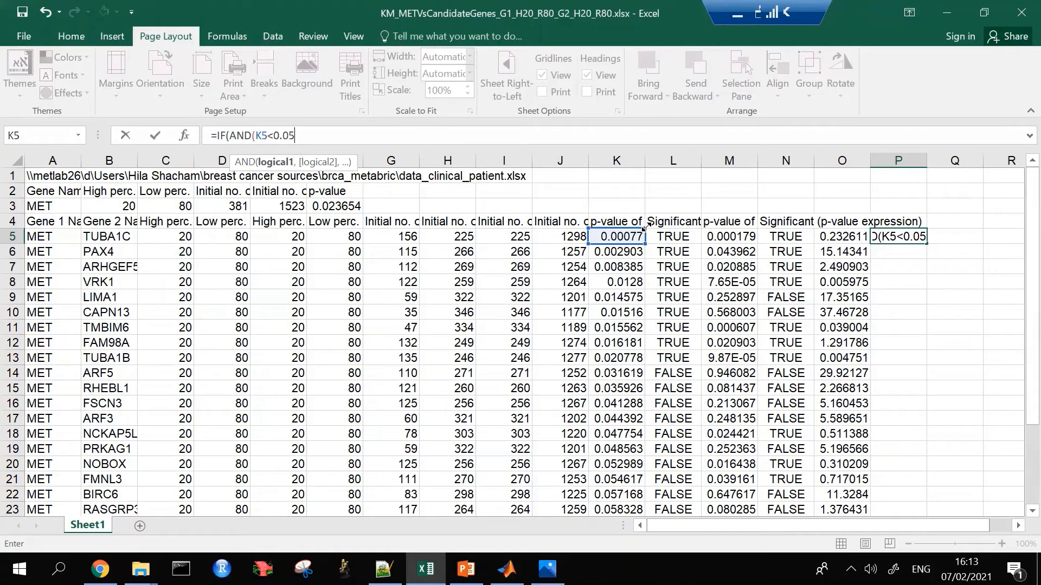
{"action": "type", "text": ","}
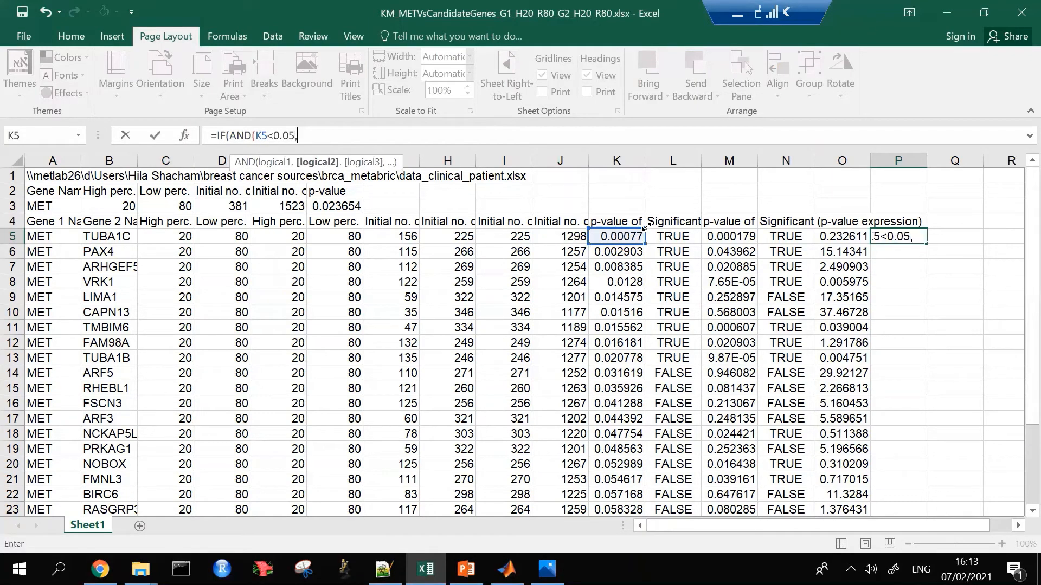
- Add K5<$F$3 as the second AND condition, comparing against MET's own p-value with an absolute reference
{"action": "left_click", "coordinate": [329, 205]}
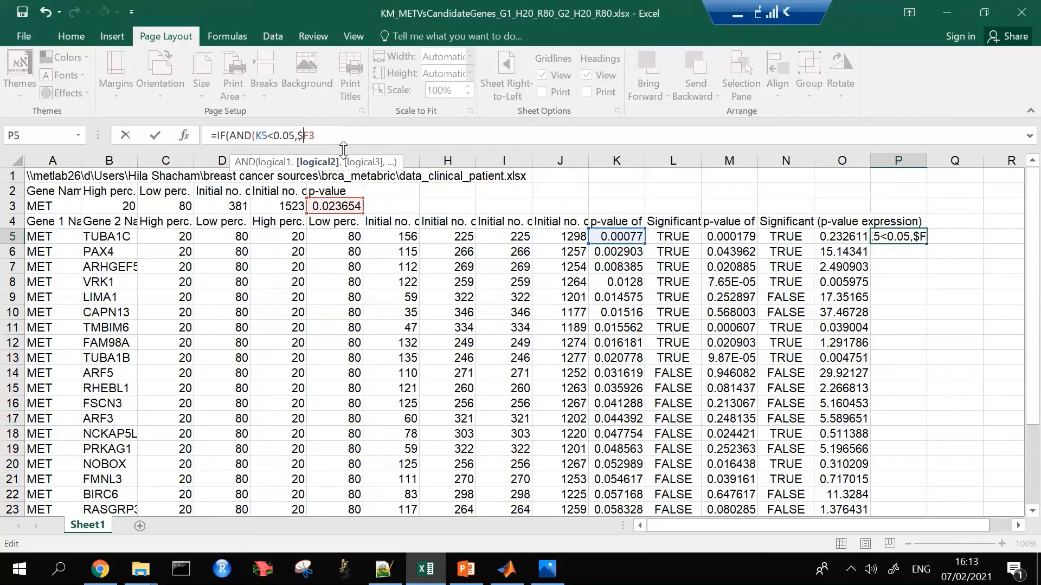
{"action": "key", "text": "F4"}
{"action": "type", "text": "<0."}
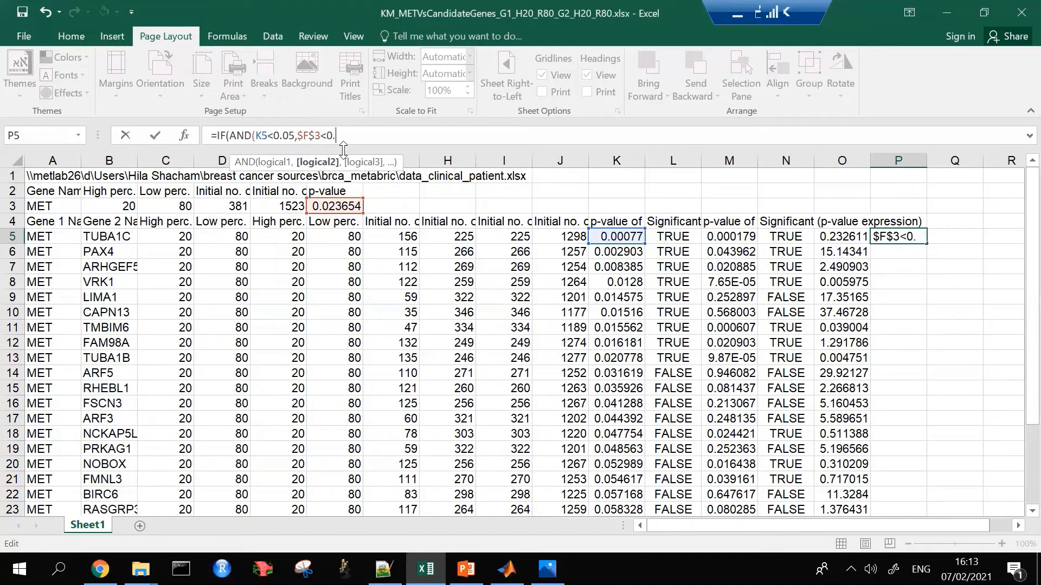
{"action": "key", "text": "BackSpace"}
{"action": "key", "text": "BackSpace"}
{"action": "key", "text": "Left"}
{"action": "type", "text": "<"}
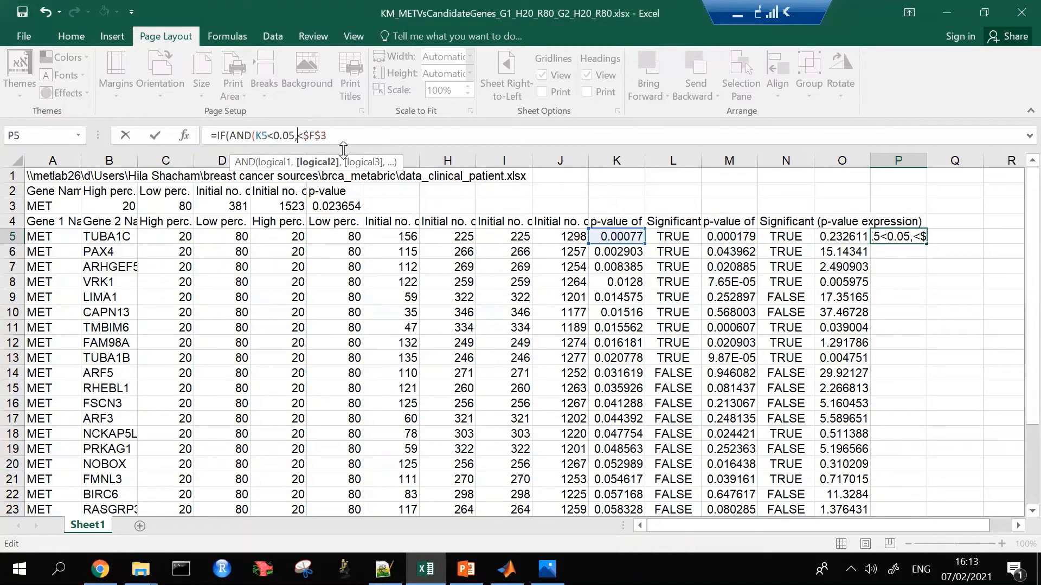
{"action": "type", "text": "K5"}
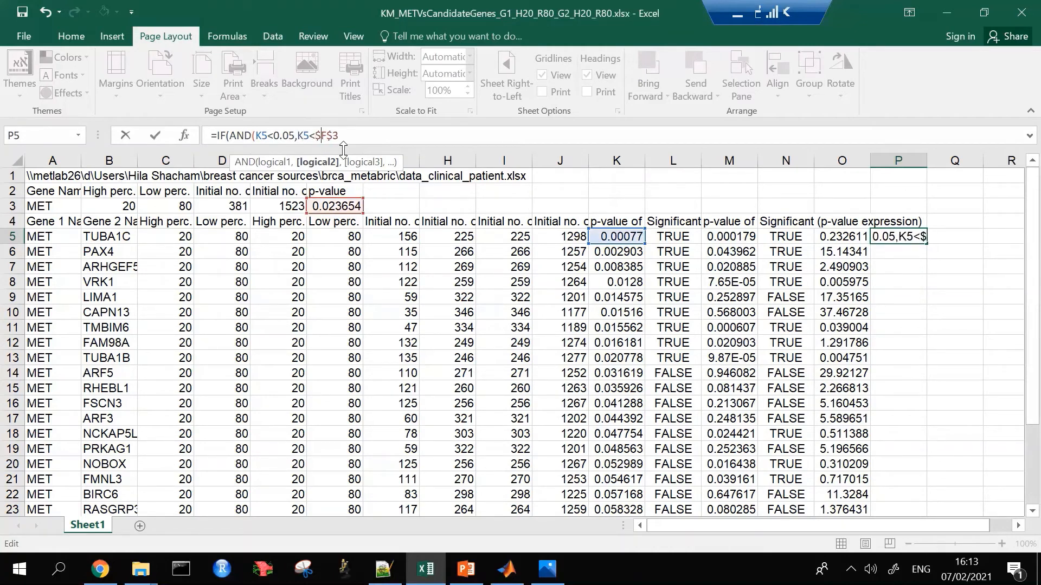
- Close the AND test in the P5 formula and insert K5<O5 as its third condition
{"action": "key", "text": "End"}
{"action": "type", "text": "("}
{"action": "key", "text": "BackSpace"}
{"action": "type", "text": ")"}
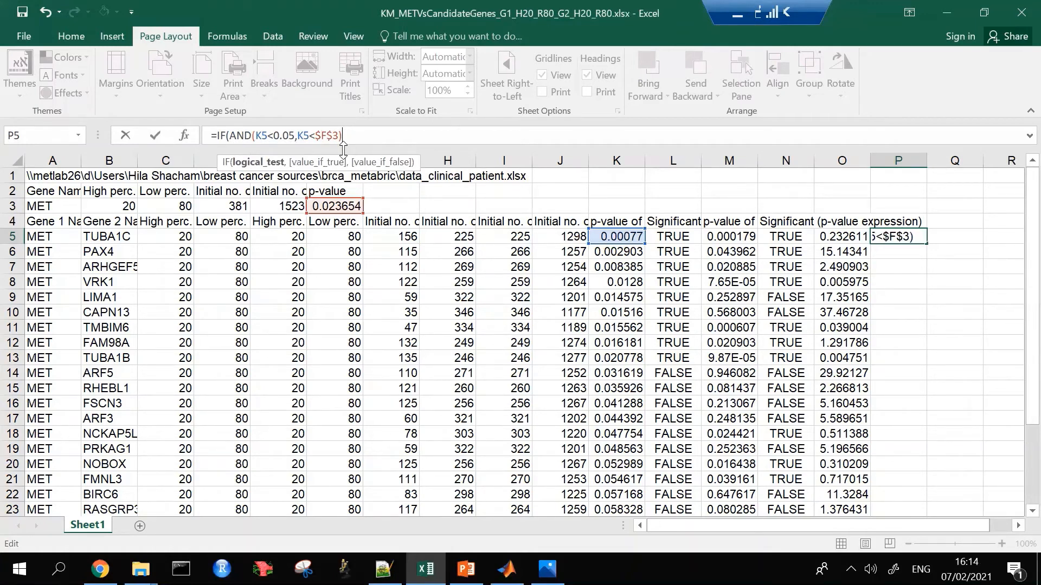
{"action": "left_click", "coordinate": [338, 135]}
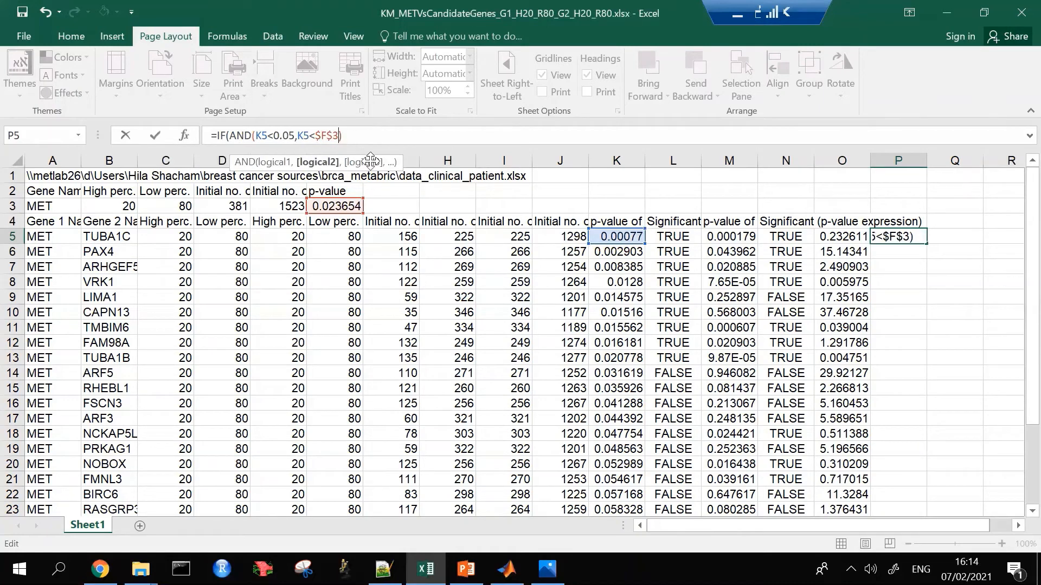
{"action": "type", "text": ", "}
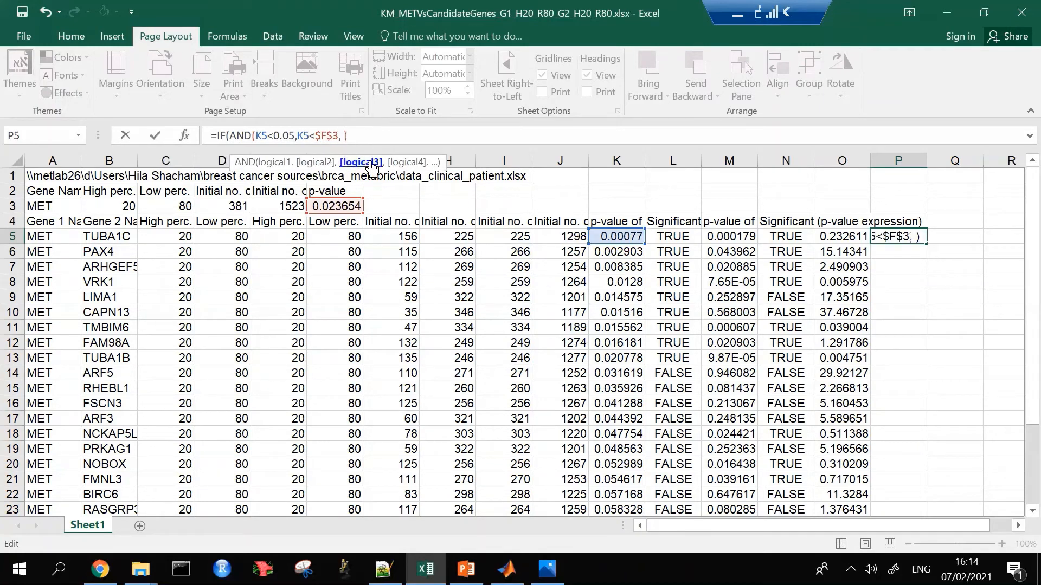
{"action": "type", "text": "K5"}
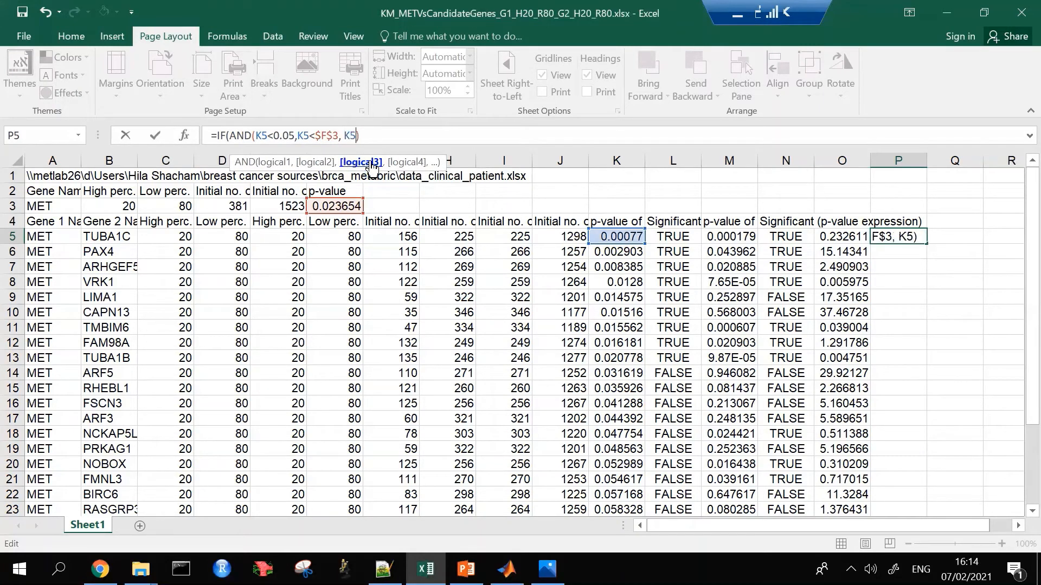
{"action": "type", "text": "<"}
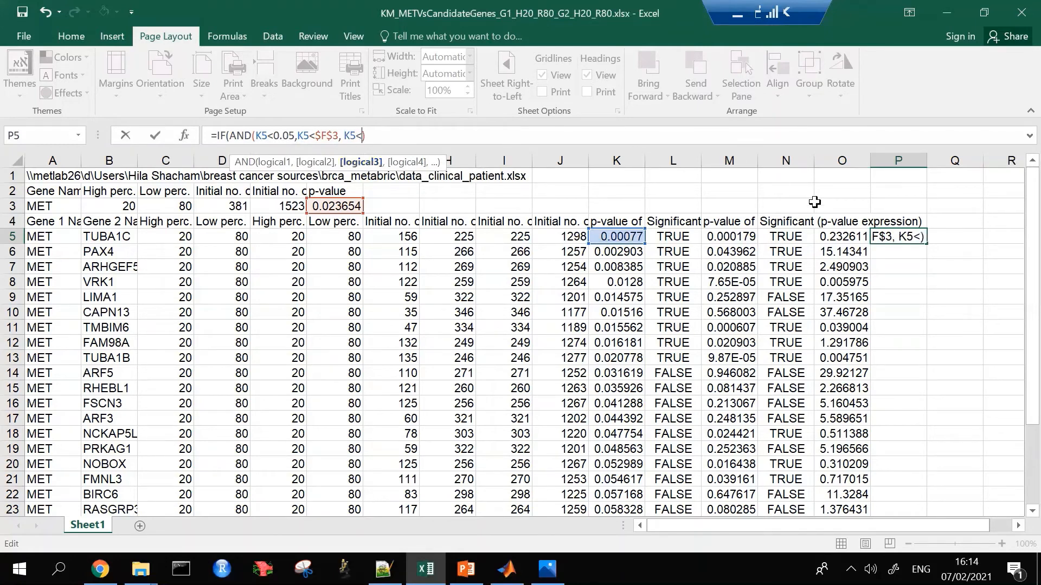
{"action": "left_click", "coordinate": [840, 237]}
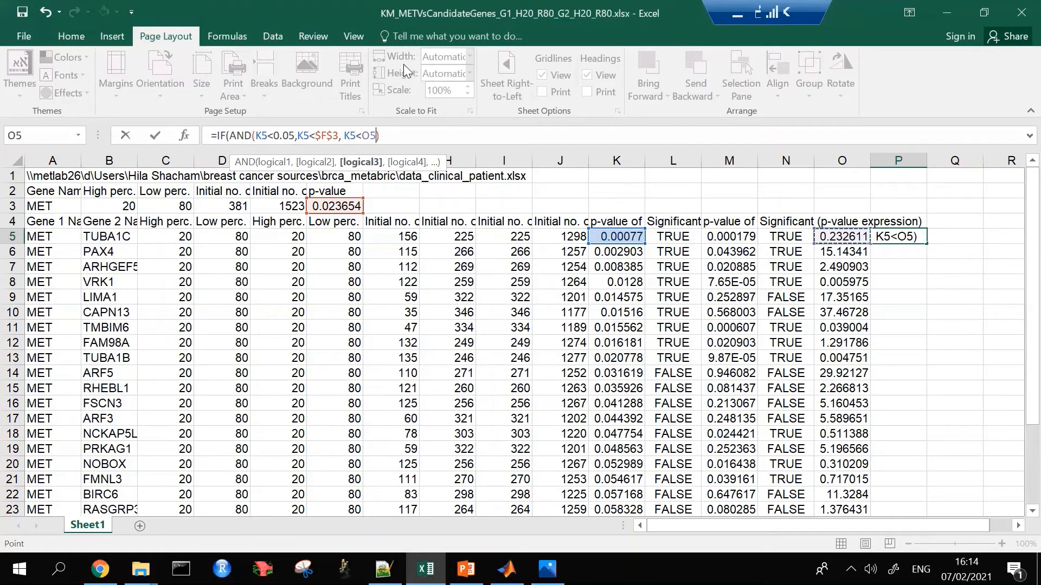
- Finish the IF formula in P5 so it returns "TRUE" when all conditions hold and "FALSE" otherwise
{"action": "left_click", "coordinate": [395, 137]}
{"action": "type", "text": ","}
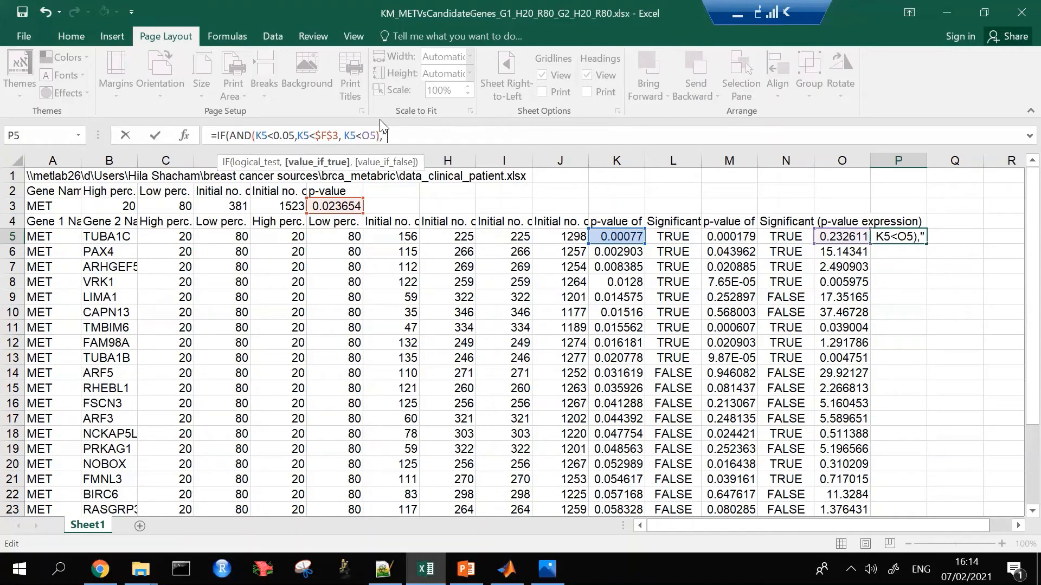
{"action": "type", "text": "\"TRUE\",\""}
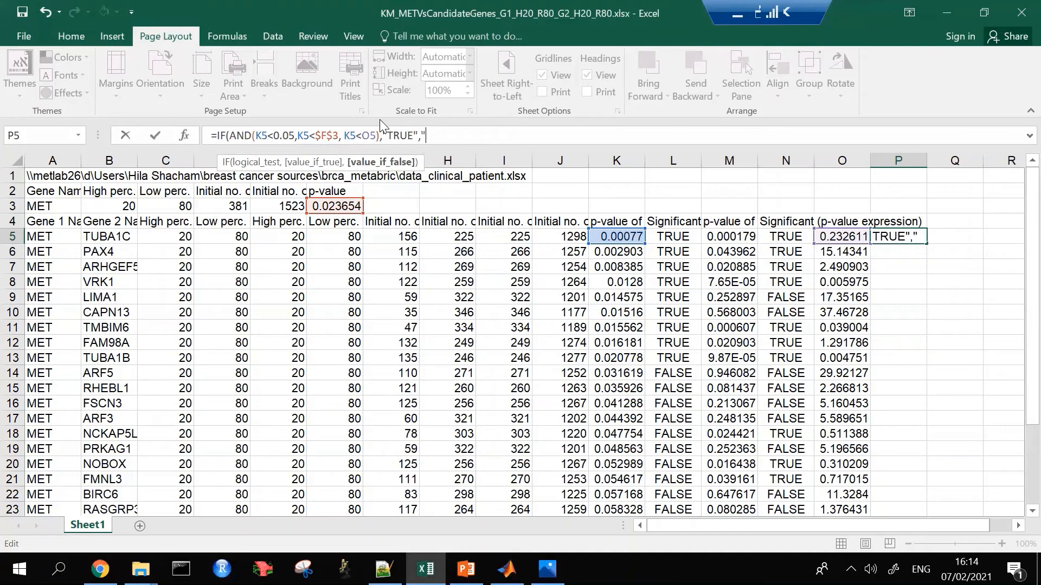
{"action": "type", "text": "FALSE\""}
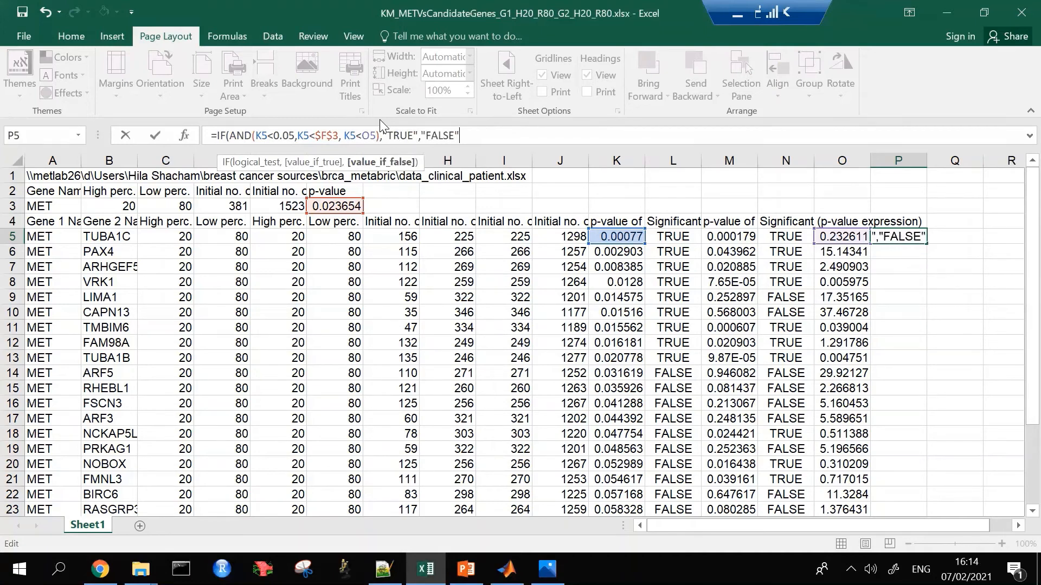
{"action": "type", "text": ")"}
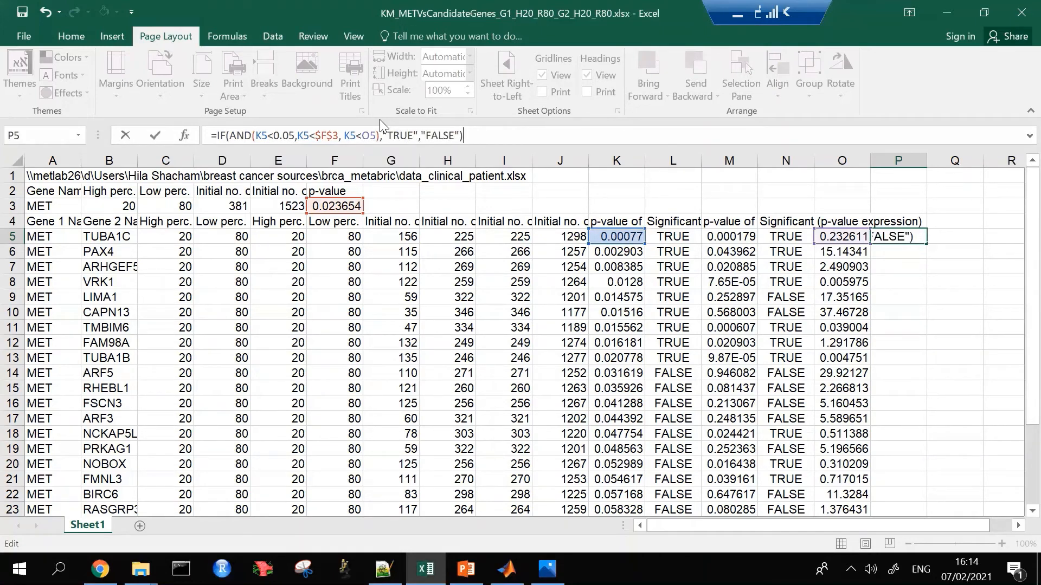
{"action": "key", "text": "Return"}
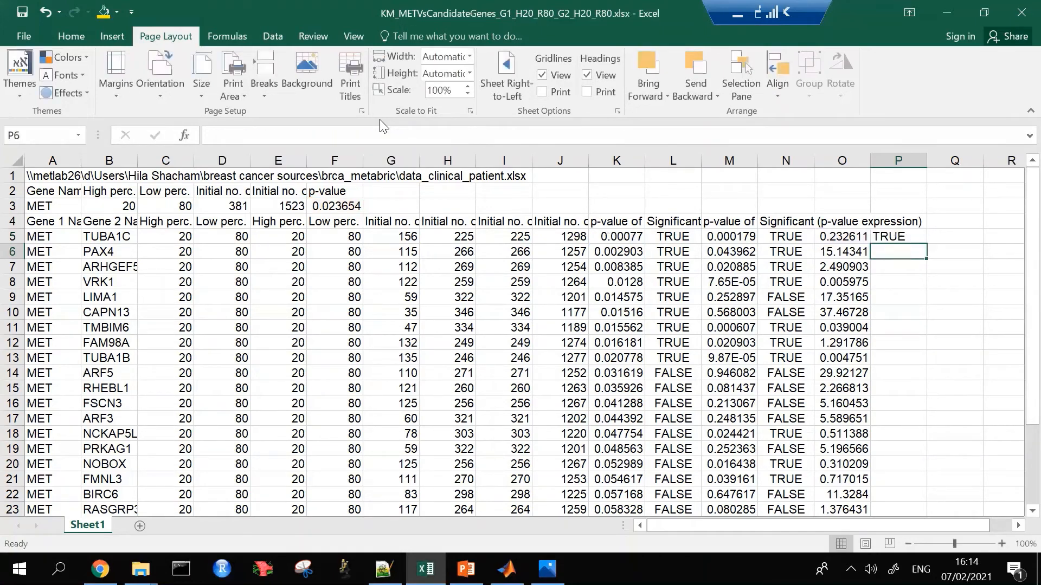
- Fill the P5 formula down column P through the last gene row and check the flags in rows 5 to 12
{"action": "left_click", "coordinate": [910, 236]}
{"action": "left_click_drag", "start_coordinate": [927, 243], "coordinate": [900, 501]}
{"action": "scroll", "coordinate": [799, 415], "scroll_direction": "up", "scroll_amount": 3}
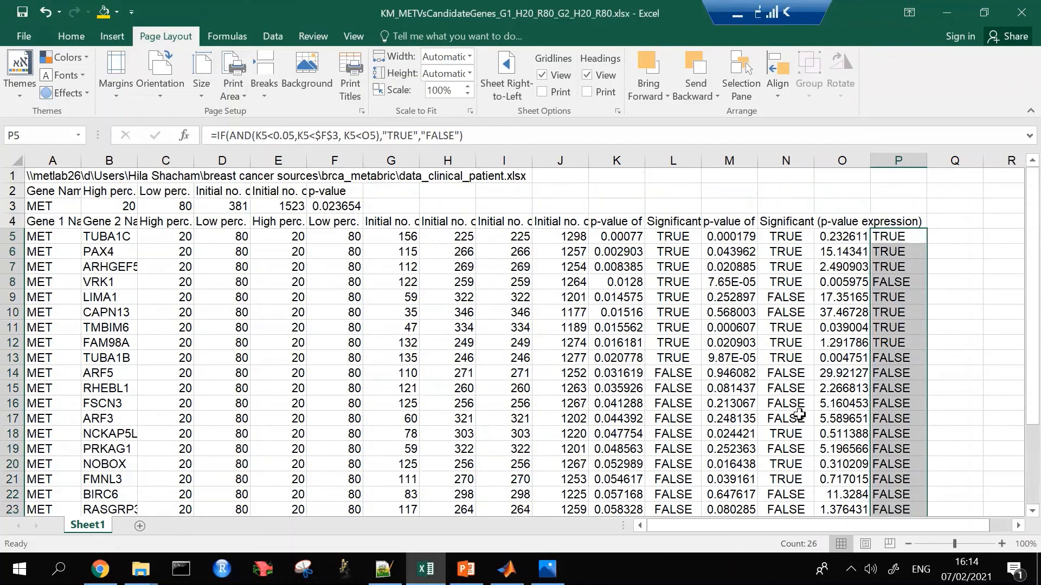
{"action": "left_click", "coordinate": [904, 239]}
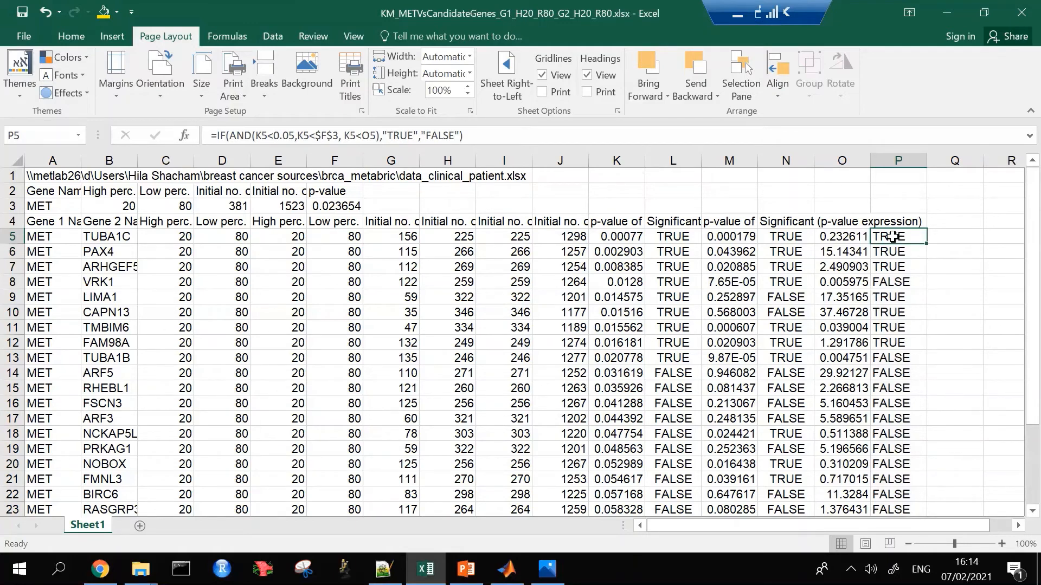
{"action": "left_click_drag", "start_coordinate": [893, 237], "coordinate": [898, 277]}
{"action": "left_click", "coordinate": [909, 342]}
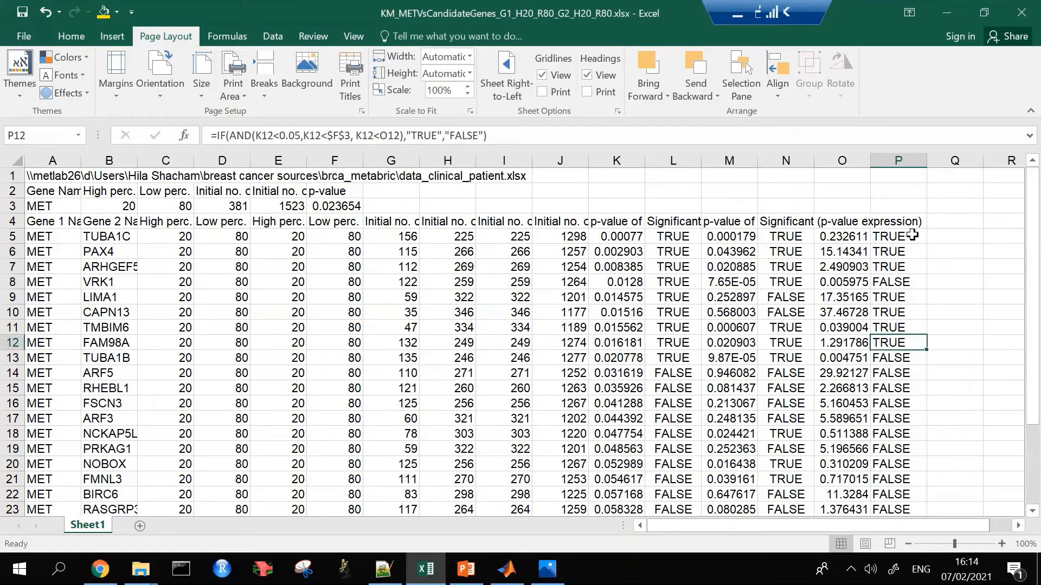
- Change the third AND condition in the P5 formula to K5<M5
{"action": "left_click", "coordinate": [909, 235]}
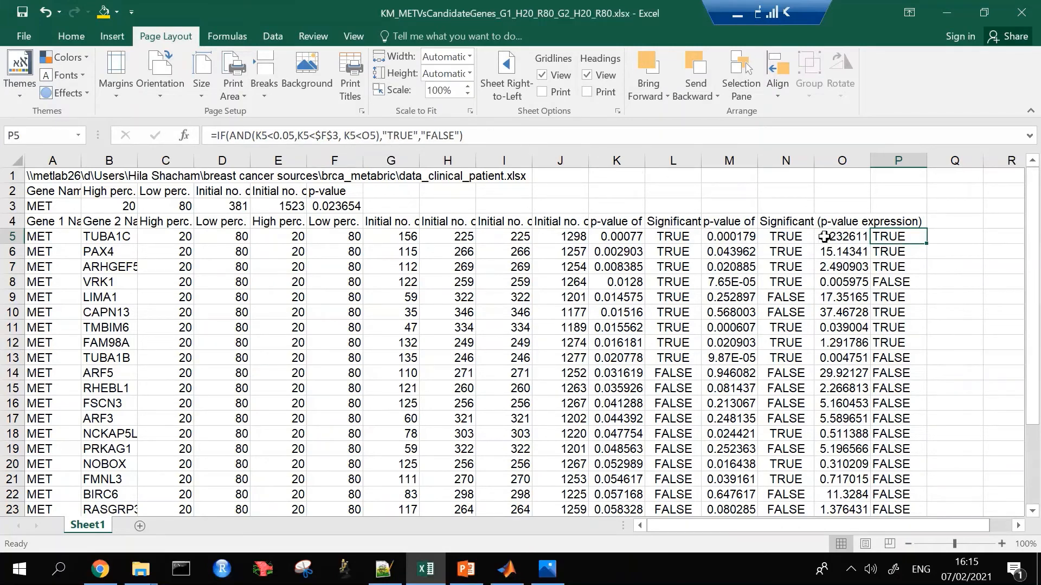
{"action": "left_click", "coordinate": [369, 136]}
{"action": "key", "text": "BackSpace"}
{"action": "type", "text": "M"}
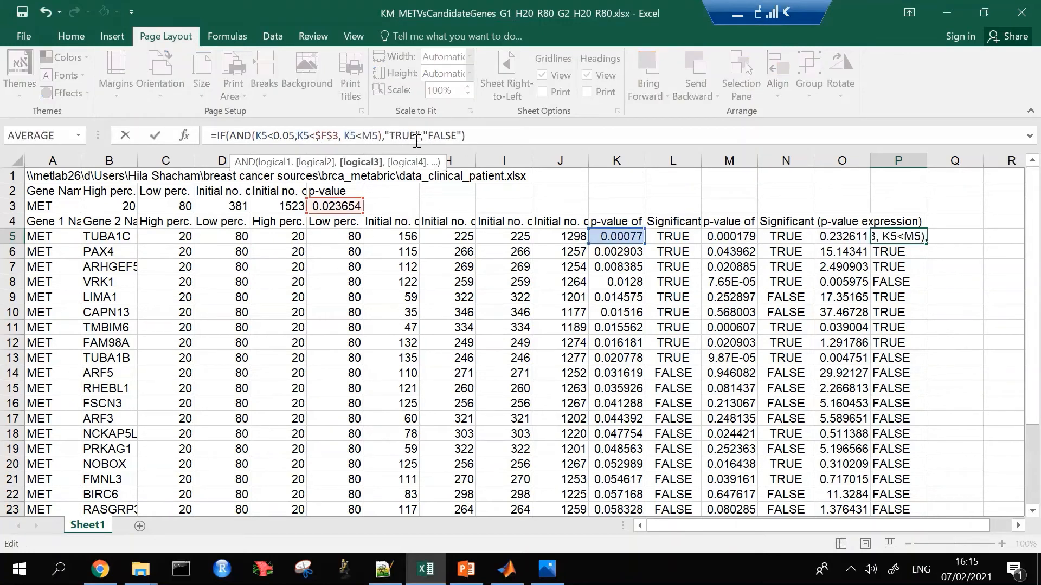
{"action": "key", "text": "Return"}
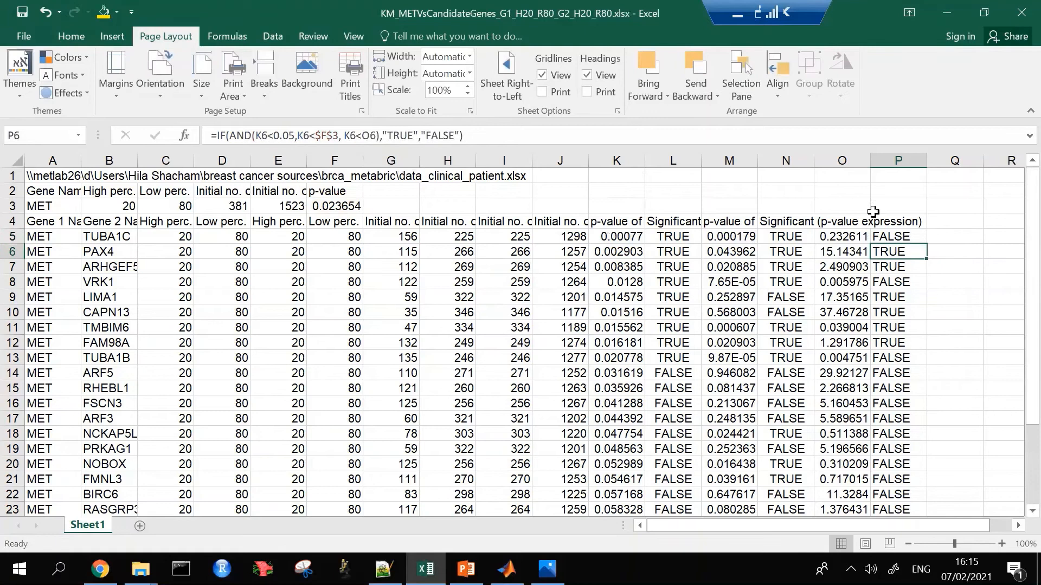
- Copy the corrected P5 formula down column P through the last gene row
{"action": "left_click", "coordinate": [921, 236]}
{"action": "left_click_drag", "start_coordinate": [927, 244], "coordinate": [904, 498]}
{"action": "scroll", "coordinate": [837, 409], "scroll_direction": "up", "scroll_amount": 3}
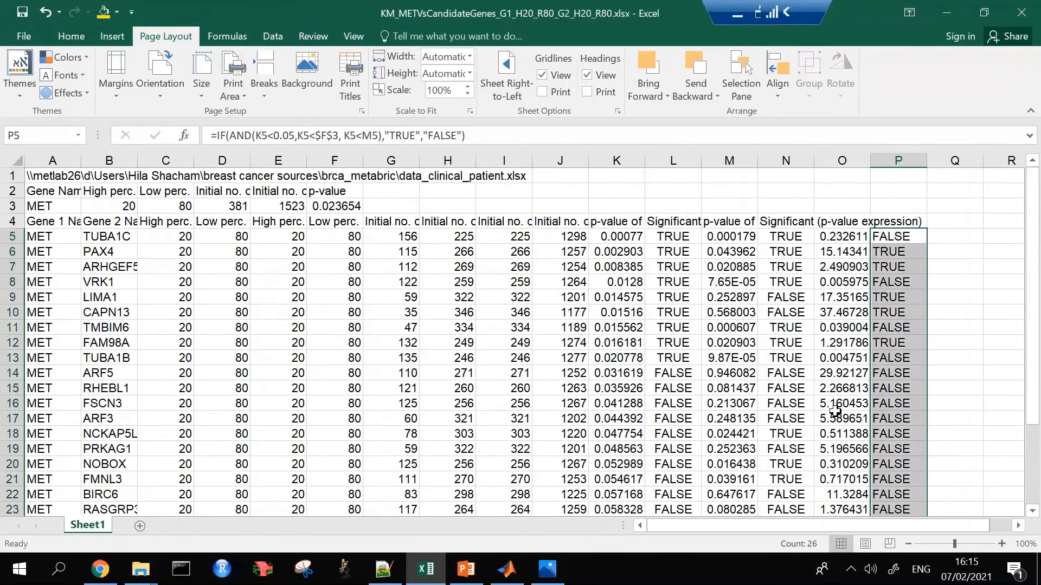
- Examine the PAX4 and ARHGEF5 rows as gene pairs that meet all the conditions
{"action": "left_click", "coordinate": [915, 250]}
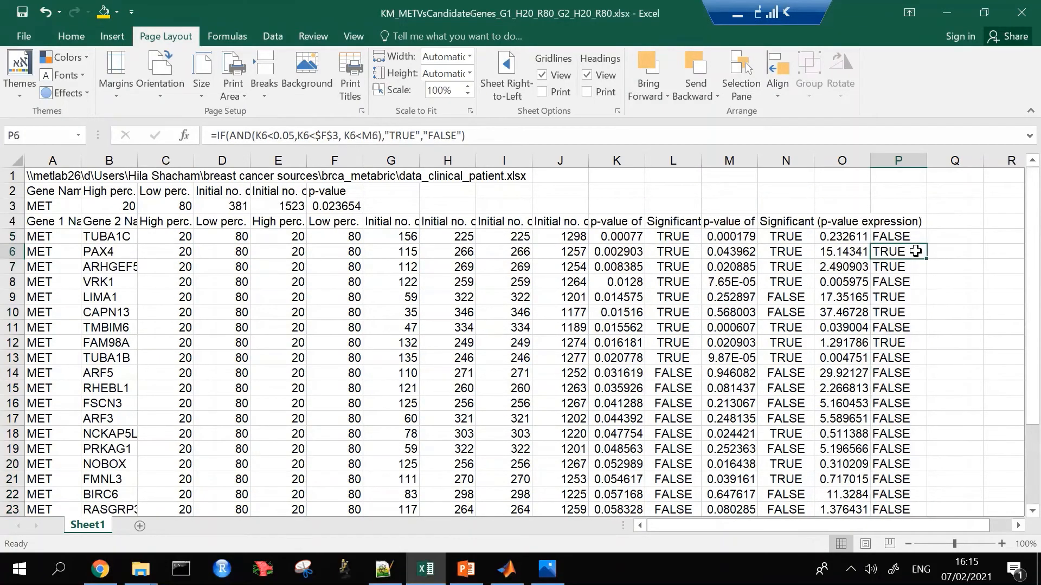
{"action": "left_click", "coordinate": [12, 251]}
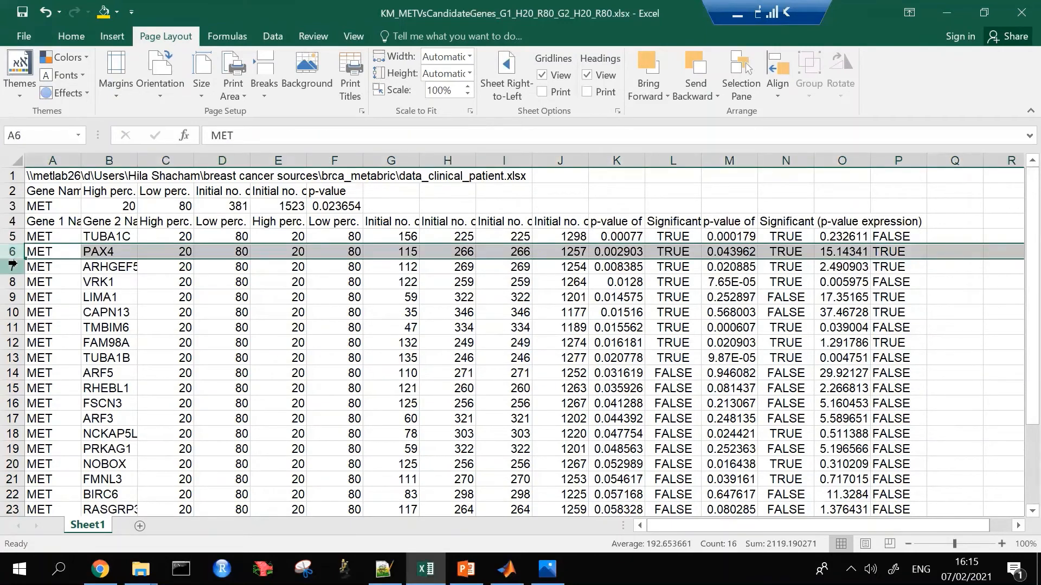
{"action": "left_click", "coordinate": [9, 264]}
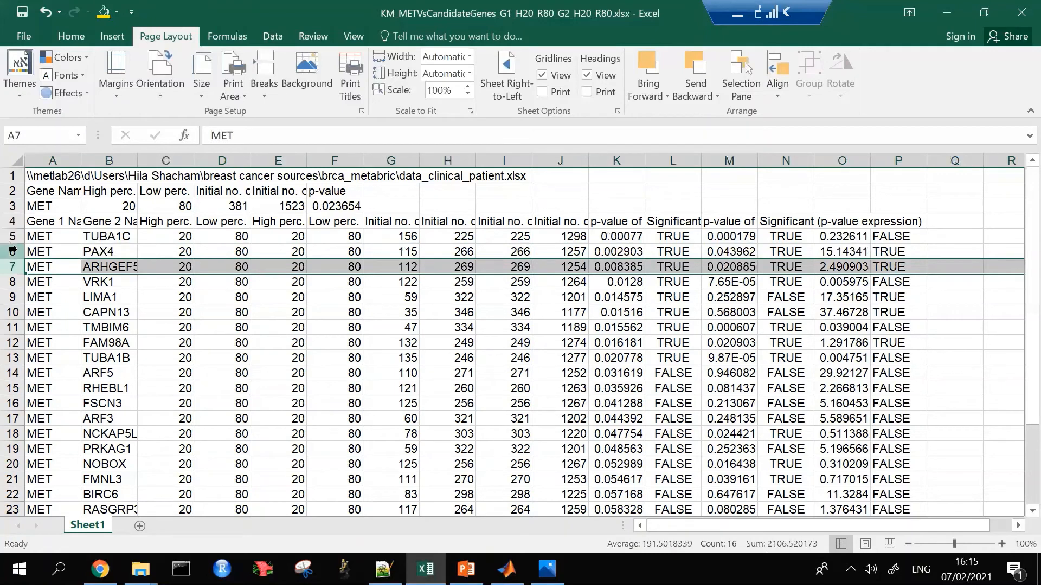
{"action": "left_click", "coordinate": [12, 251]}
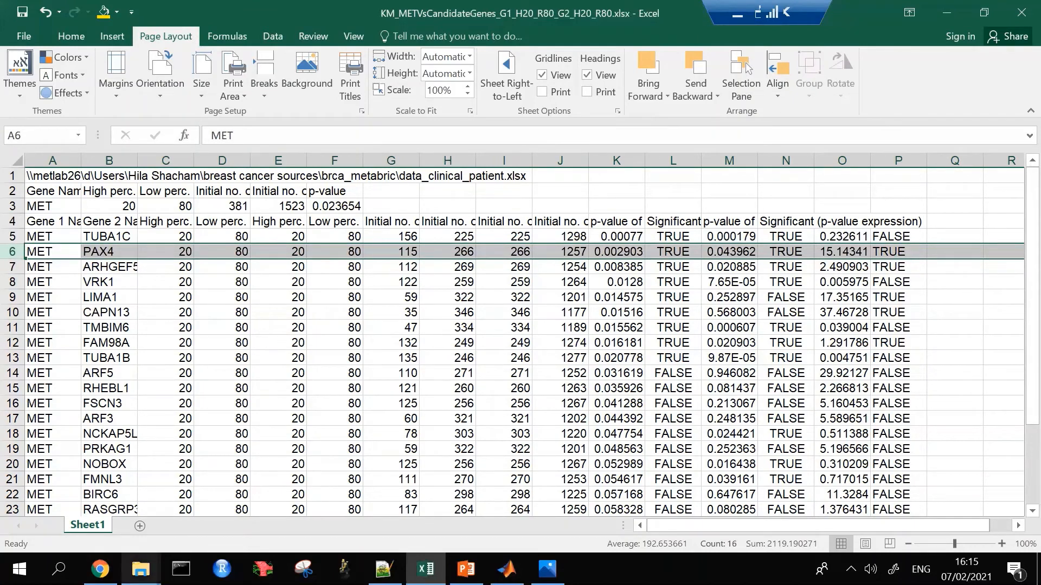
- Switch to File Explorer and open "Kaplan Meier of (G1) MET (H20 R80) vs. (G2) PAX4 (H20 R80).png" from the graphs km folder
{"action": "left_click", "coordinate": [140, 569]}
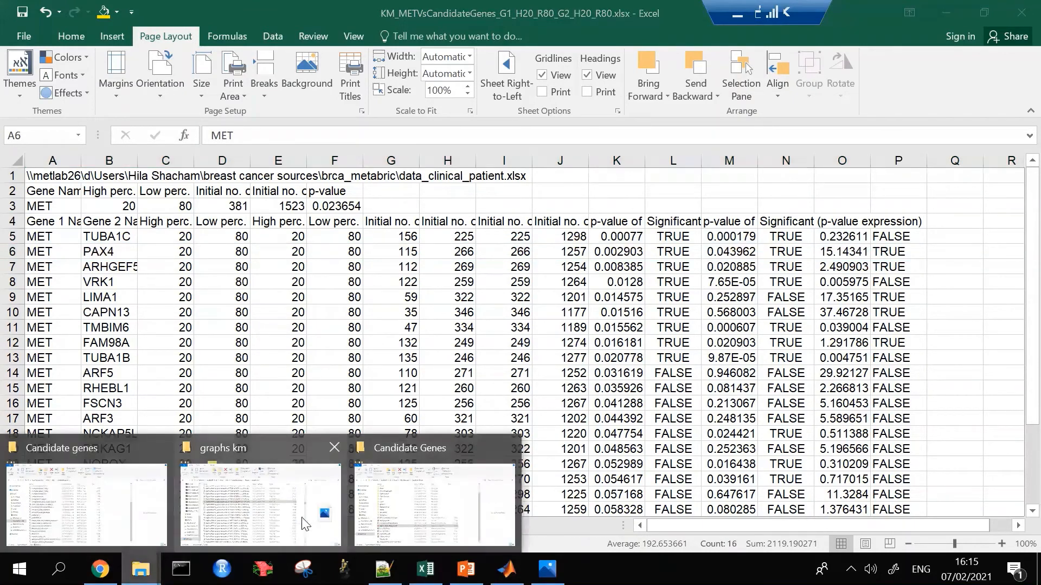
{"action": "left_click", "coordinate": [286, 526]}
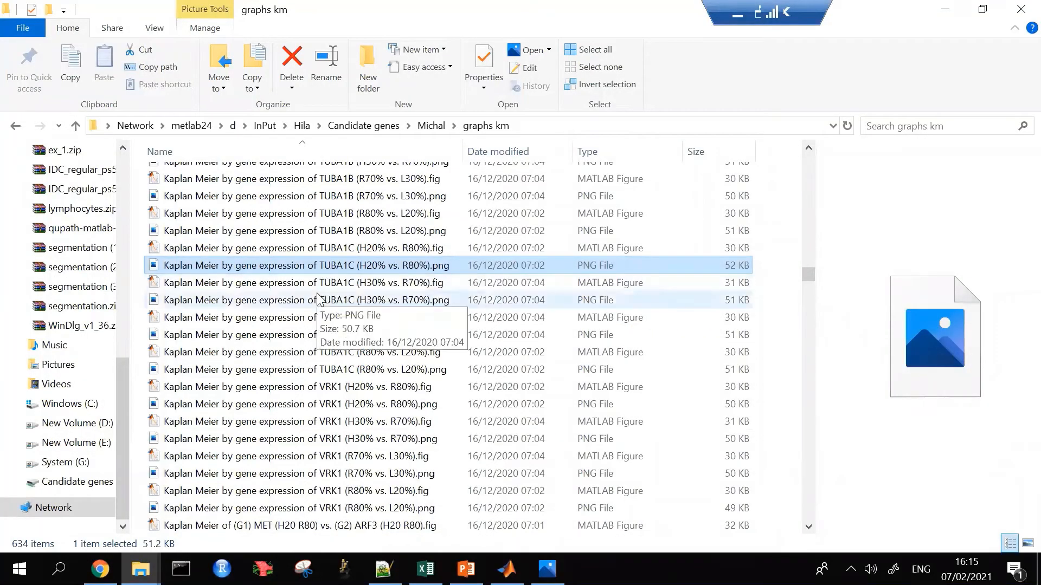
{"action": "scroll", "coordinate": [317, 352], "scroll_direction": "down", "scroll_amount": 15}
{"action": "scroll", "coordinate": [313, 362], "scroll_direction": "down", "scroll_amount": 20}
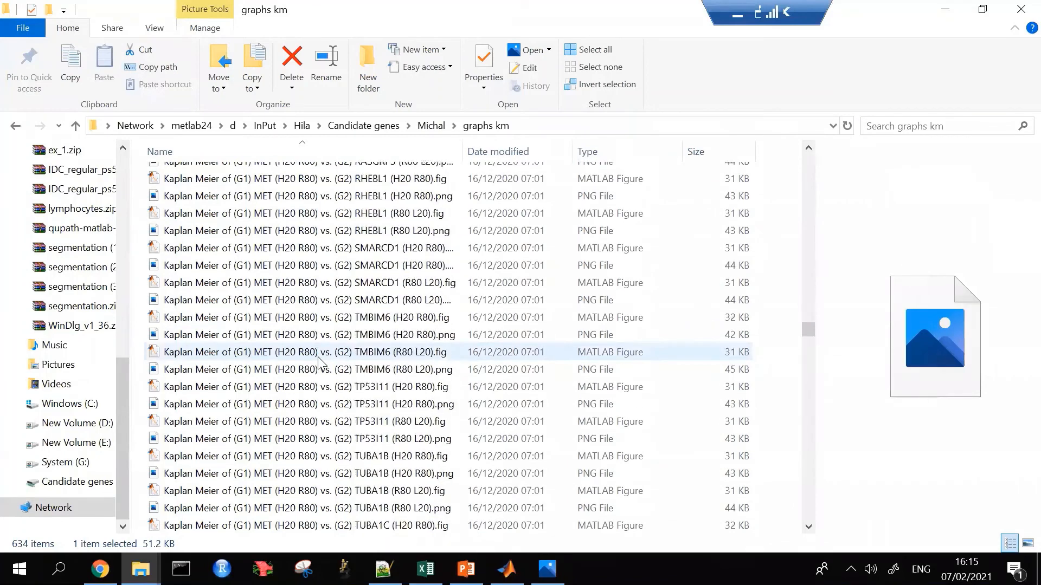
{"action": "scroll", "coordinate": [320, 363], "scroll_direction": "down", "scroll_amount": 20}
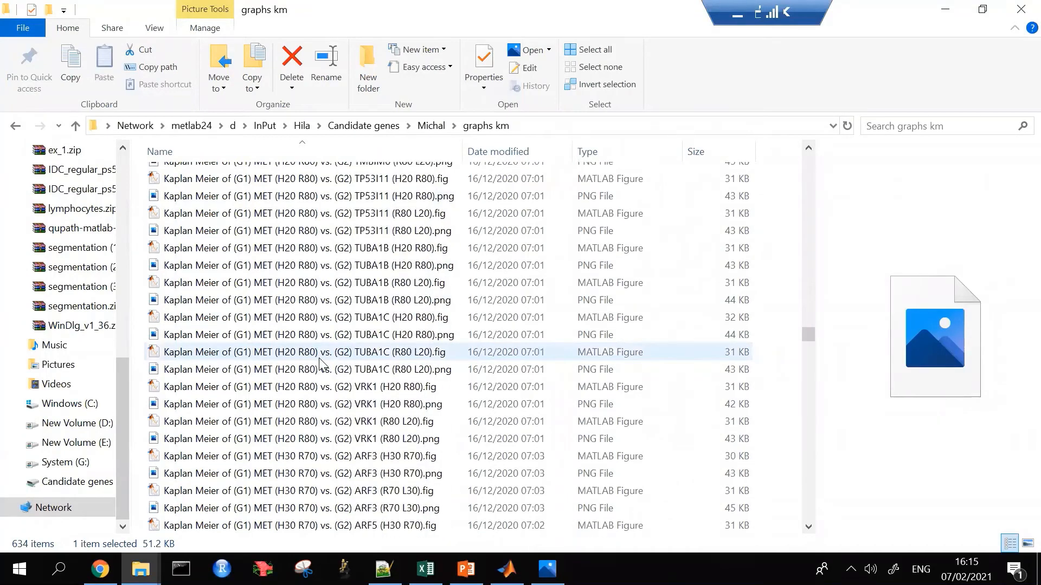
{"action": "scroll", "coordinate": [324, 366], "scroll_direction": "down", "scroll_amount": 20}
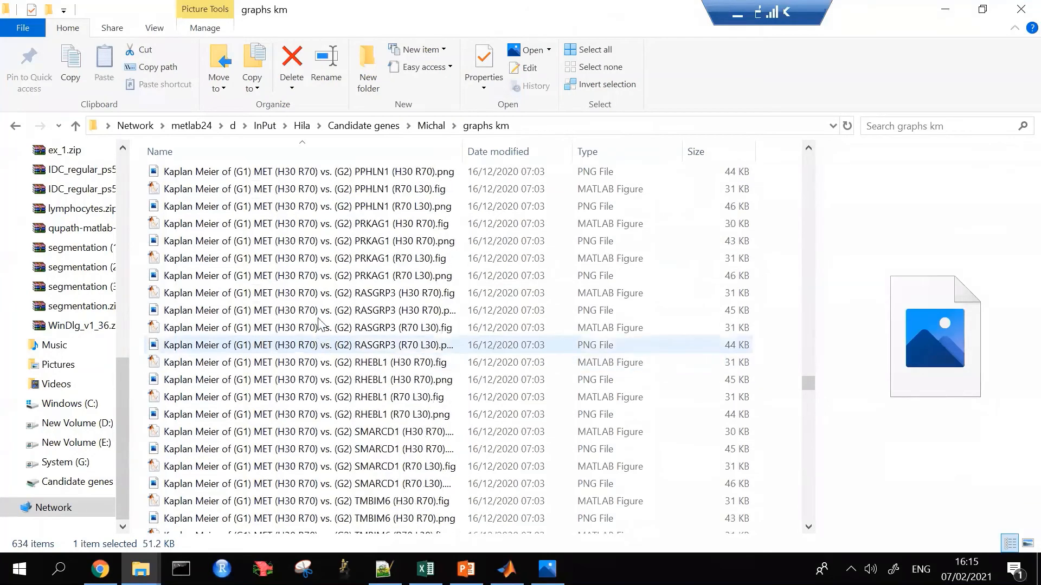
{"action": "scroll", "coordinate": [325, 365], "scroll_direction": "down", "scroll_amount": 5}
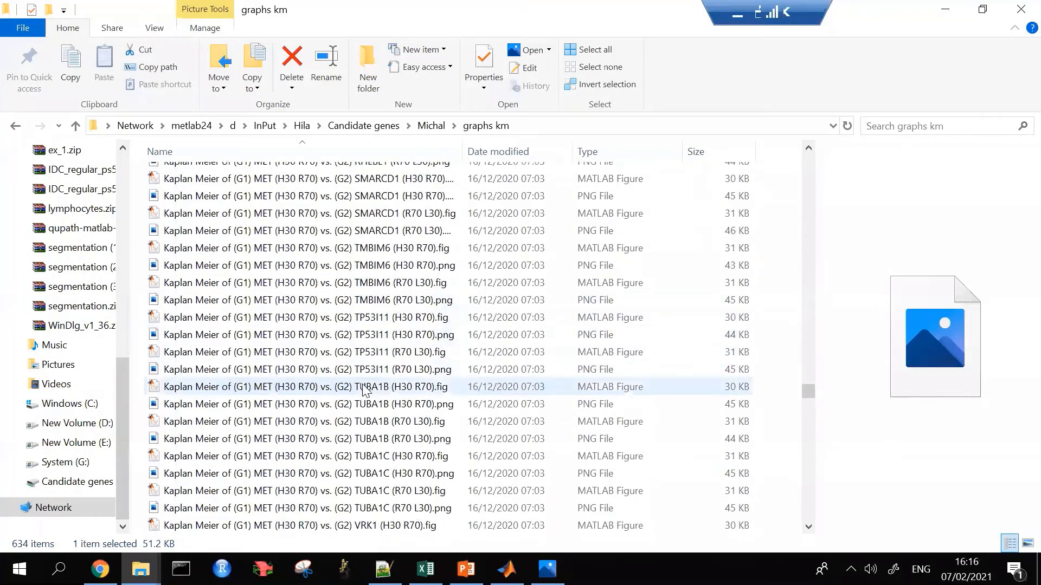
{"action": "scroll", "coordinate": [336, 429], "scroll_direction": "down", "scroll_amount": 4}
{"action": "scroll", "coordinate": [334, 432], "scroll_direction": "down", "scroll_amount": 5}
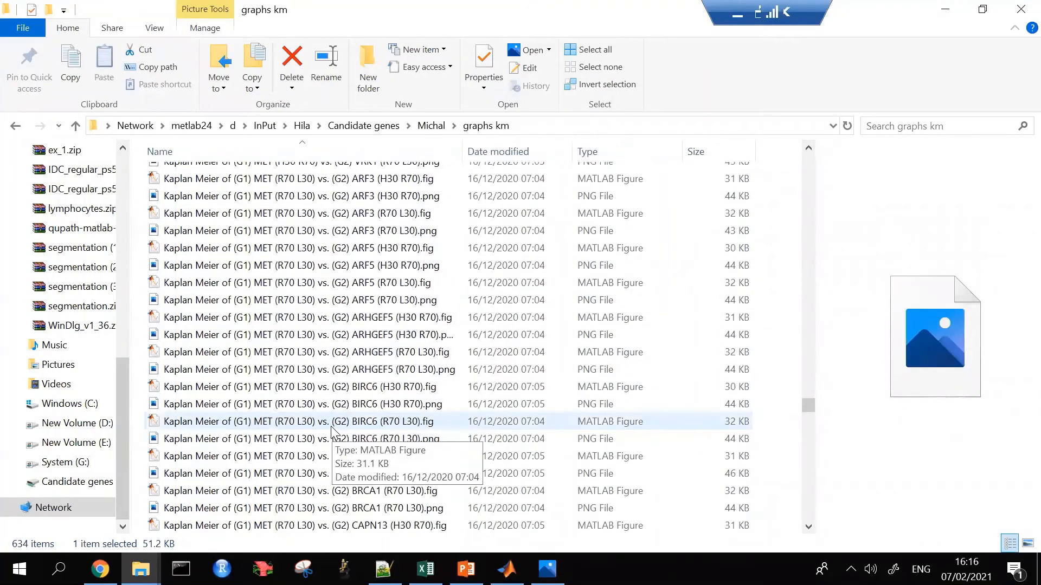
{"action": "scroll", "coordinate": [330, 390], "scroll_direction": "down", "scroll_amount": 5}
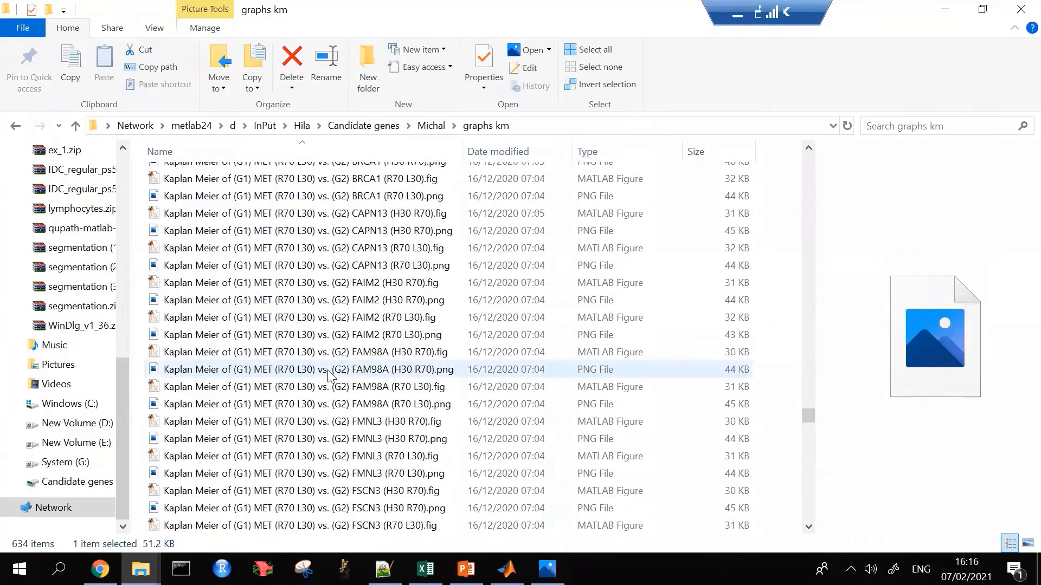
{"action": "scroll", "coordinate": [328, 374], "scroll_direction": "down", "scroll_amount": 10}
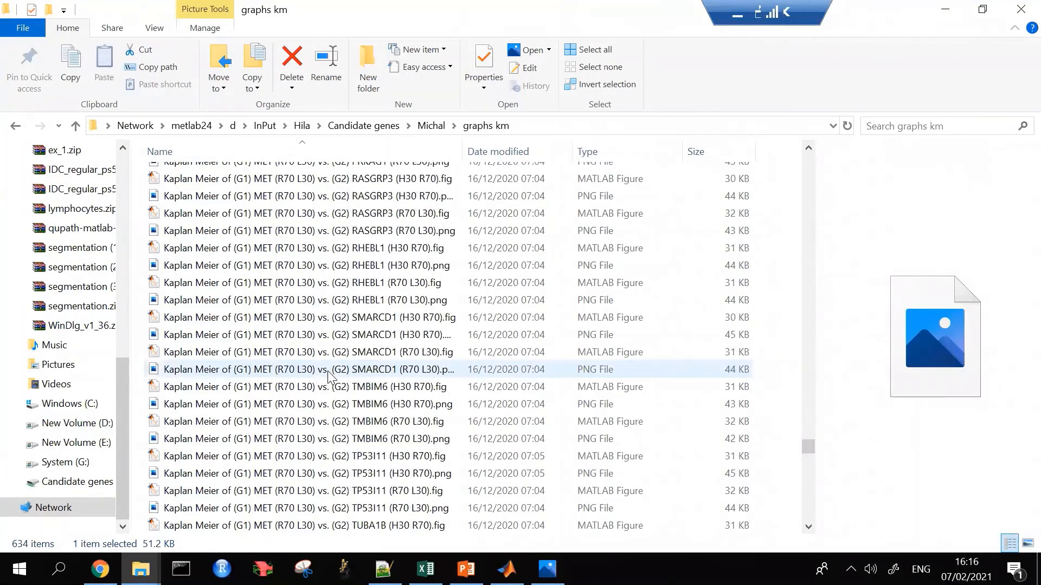
{"action": "scroll", "coordinate": [266, 393], "scroll_direction": "up", "scroll_amount": 10}
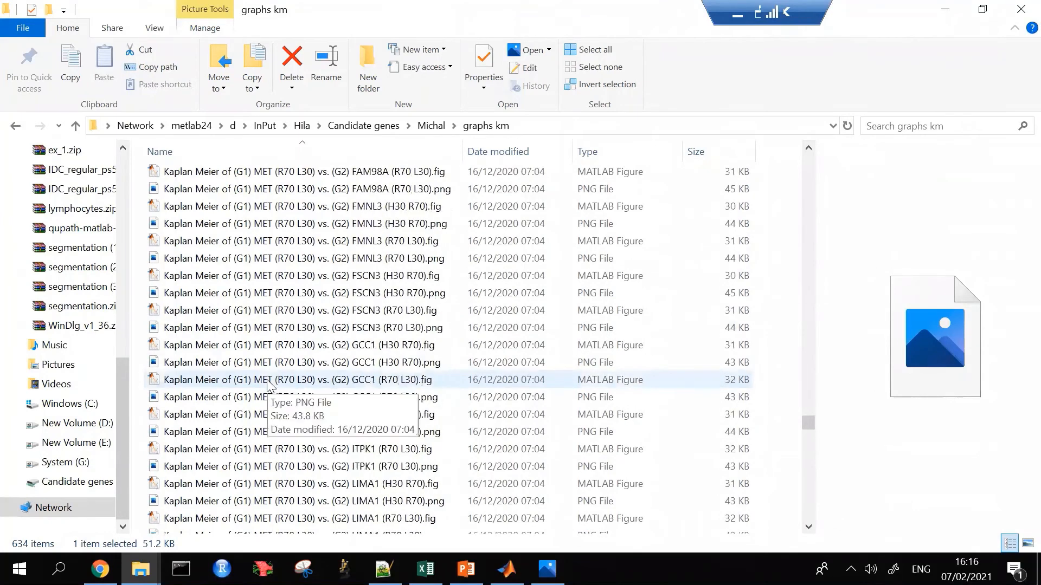
{"action": "scroll", "coordinate": [270, 385], "scroll_direction": "up", "scroll_amount": 20}
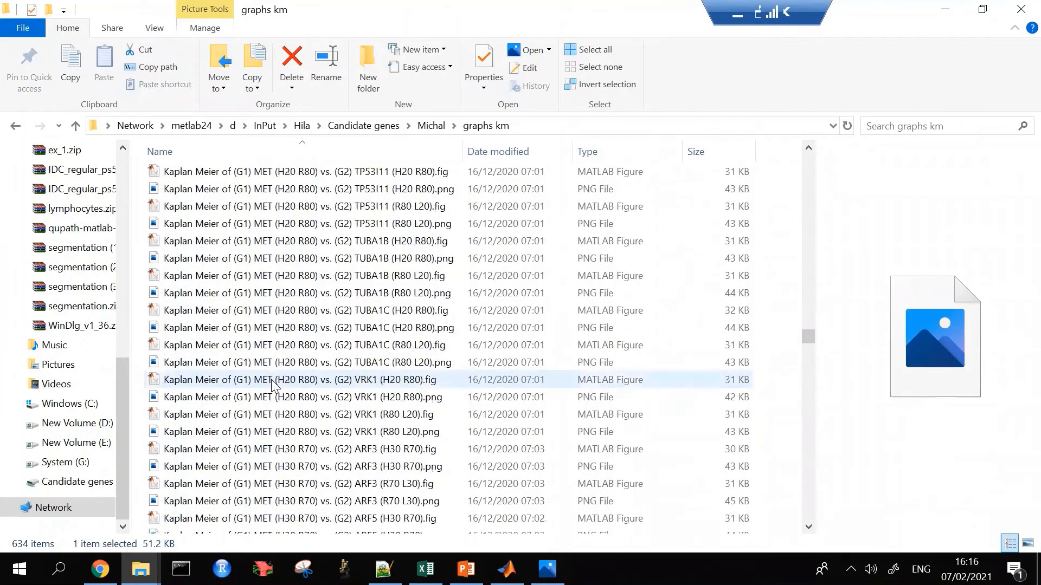
{"action": "scroll", "coordinate": [272, 386], "scroll_direction": "up", "scroll_amount": 20}
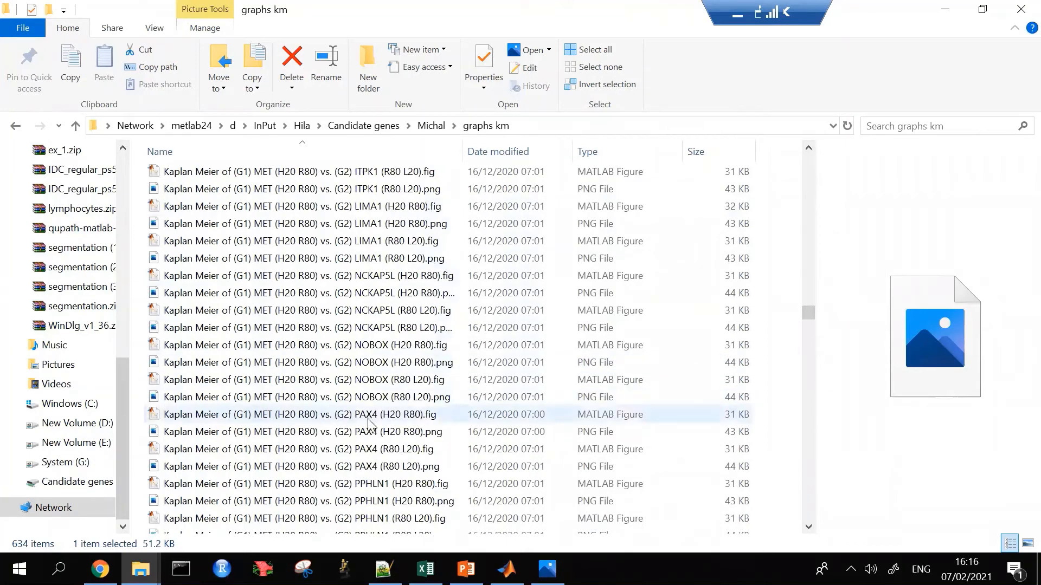
{"action": "left_click", "coordinate": [370, 434]}
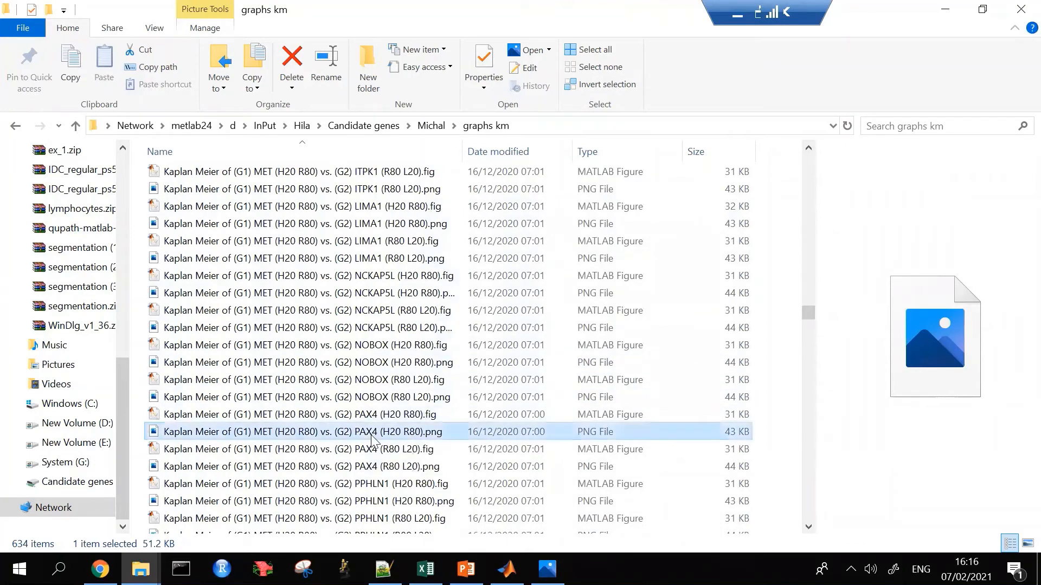
{"action": "double_click", "coordinate": [421, 435]}
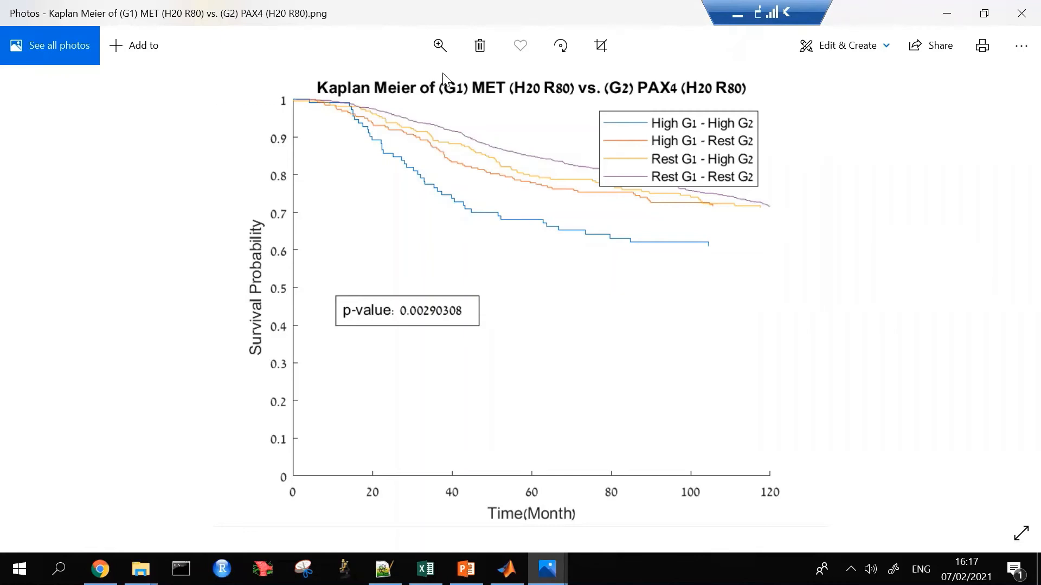
- Return to the graphs km folder in File Explorer and copy its full folder path
{"action": "left_click", "coordinate": [507, 570]}
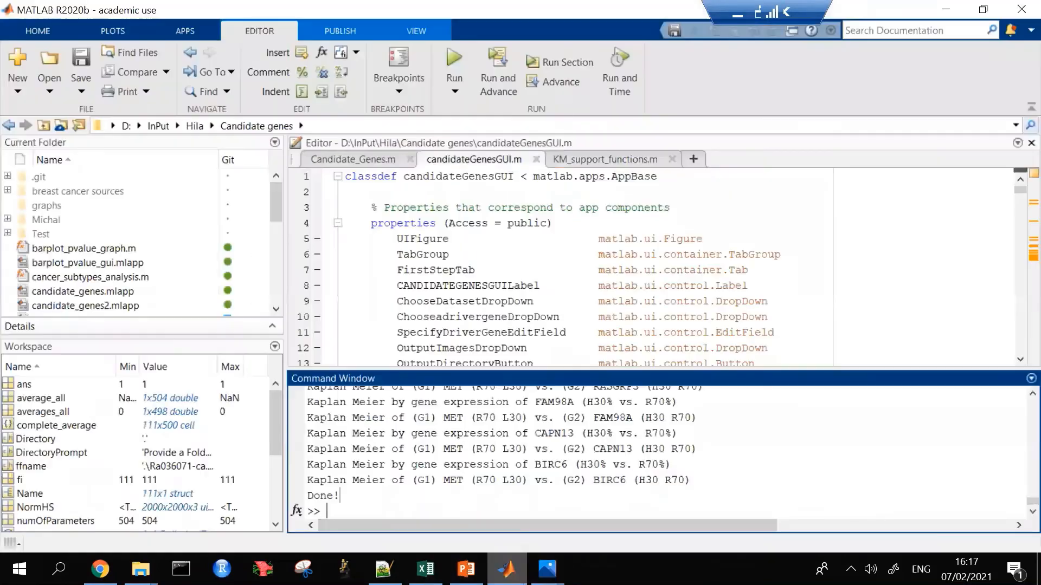
{"action": "left_click", "coordinate": [506, 569]}
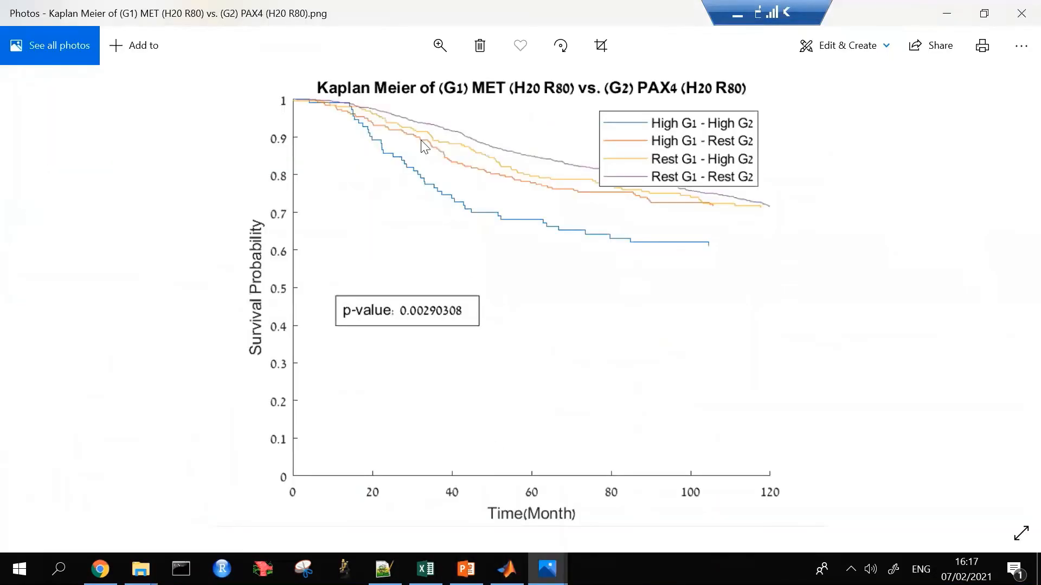
{"action": "left_click", "coordinate": [955, 8]}
{"action": "left_click", "coordinate": [596, 414]}
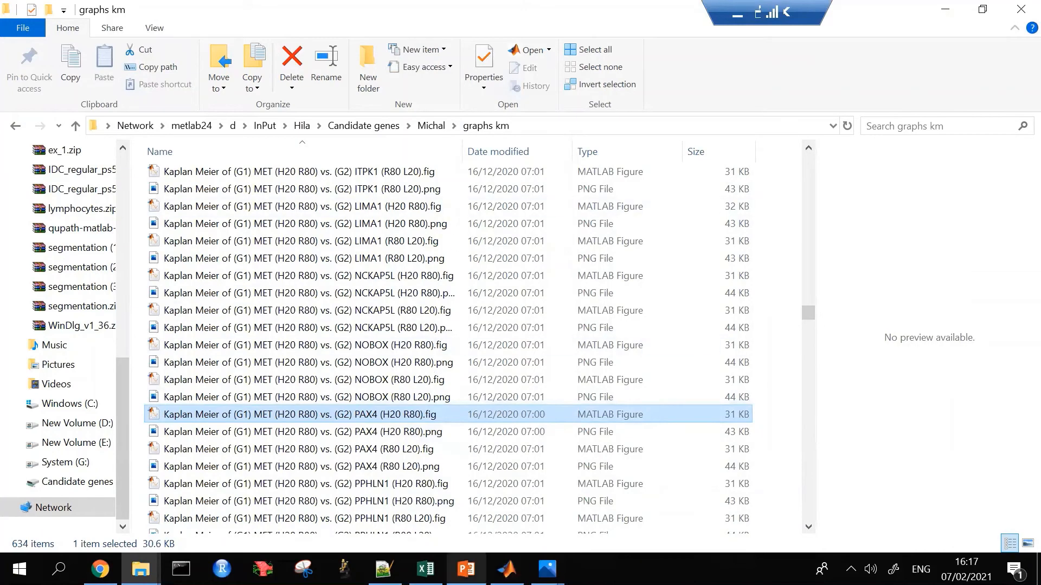
{"action": "left_click", "coordinate": [556, 126]}
{"action": "key", "text": "ctrl+c"}
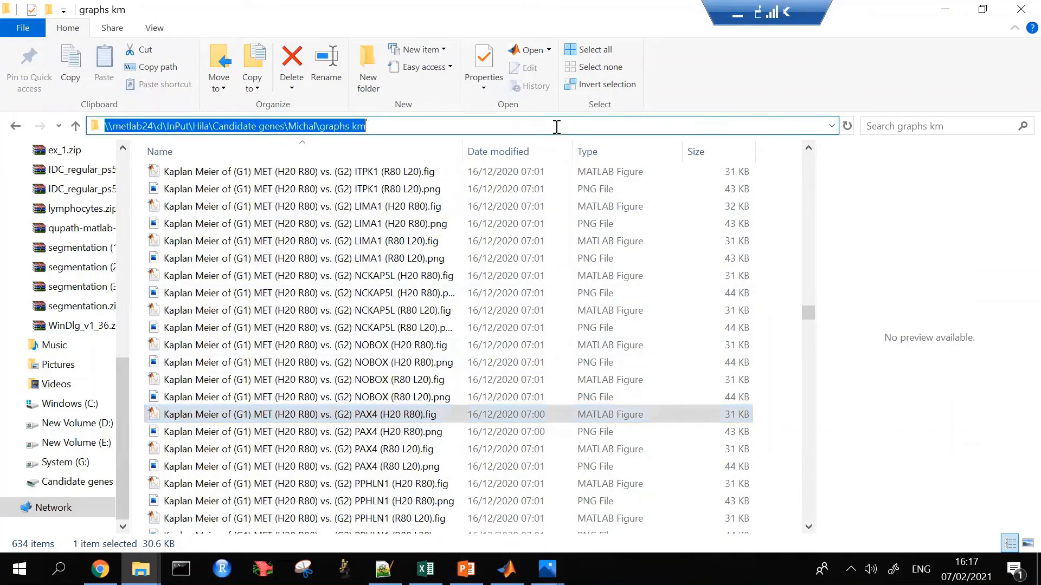
- Switch to MATLAB and begin a figname string assignment at the command prompt with the copied graphs km folder path
{"action": "left_click", "coordinate": [507, 569]}
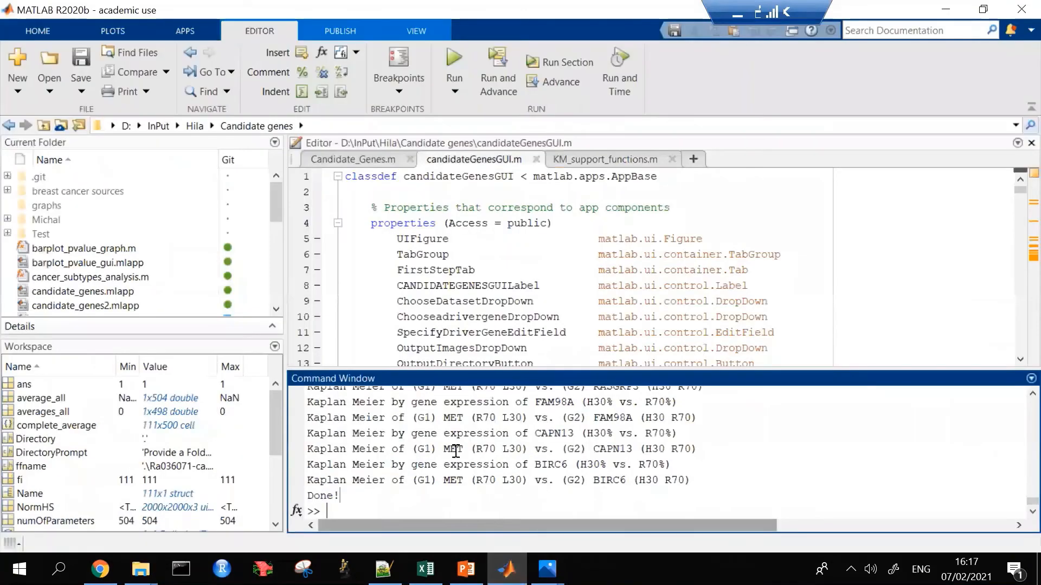
{"action": "type", "text": "fig"}
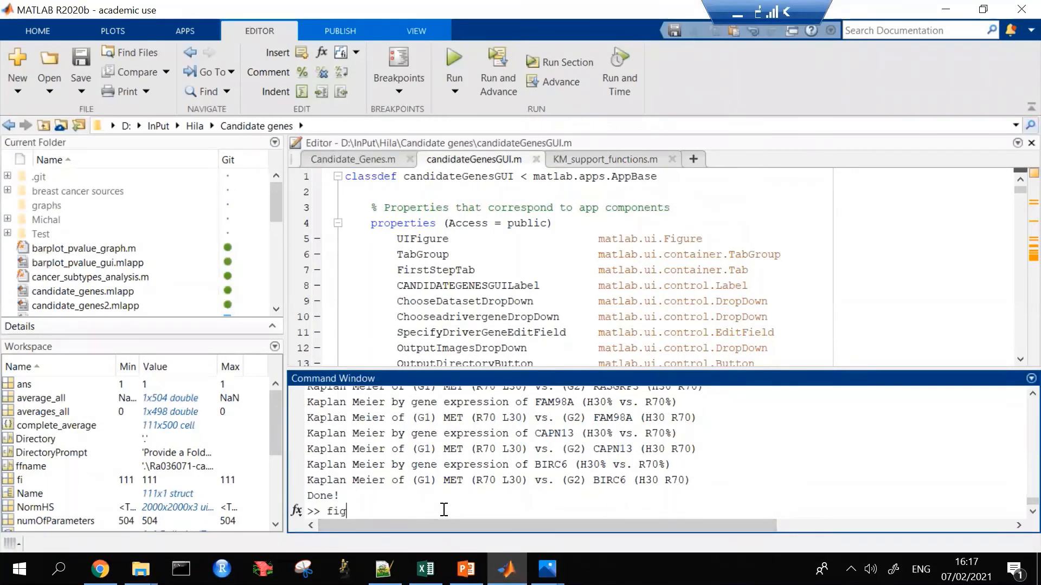
{"action": "type", "text": "name = '"}
{"action": "key", "text": "ctrl+v"}
{"action": "type", "text": "km"}
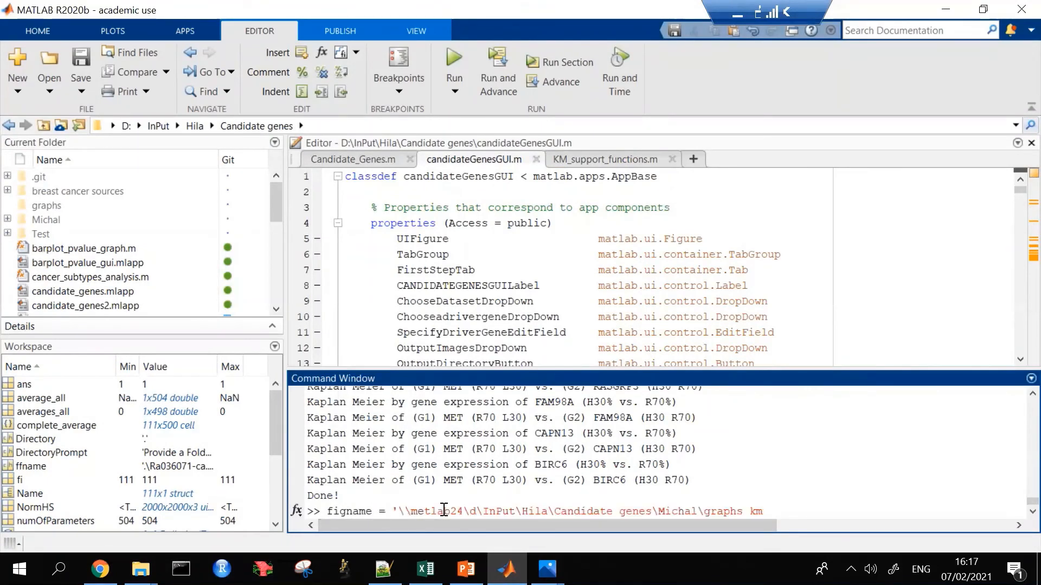
- Copy the full name of "Kaplan Meier of (G1) MET (H20 R80) vs. (G2) PAX4 (H20 R80).fig" from its file properties in File Explorer
{"action": "left_click", "coordinate": [506, 569]}
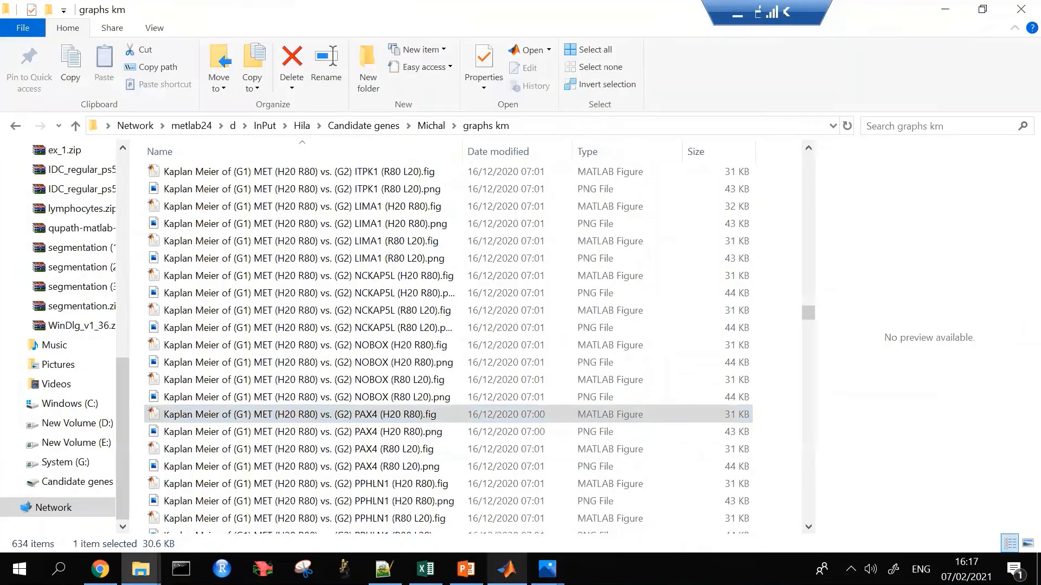
{"action": "right_click", "coordinate": [436, 416]}
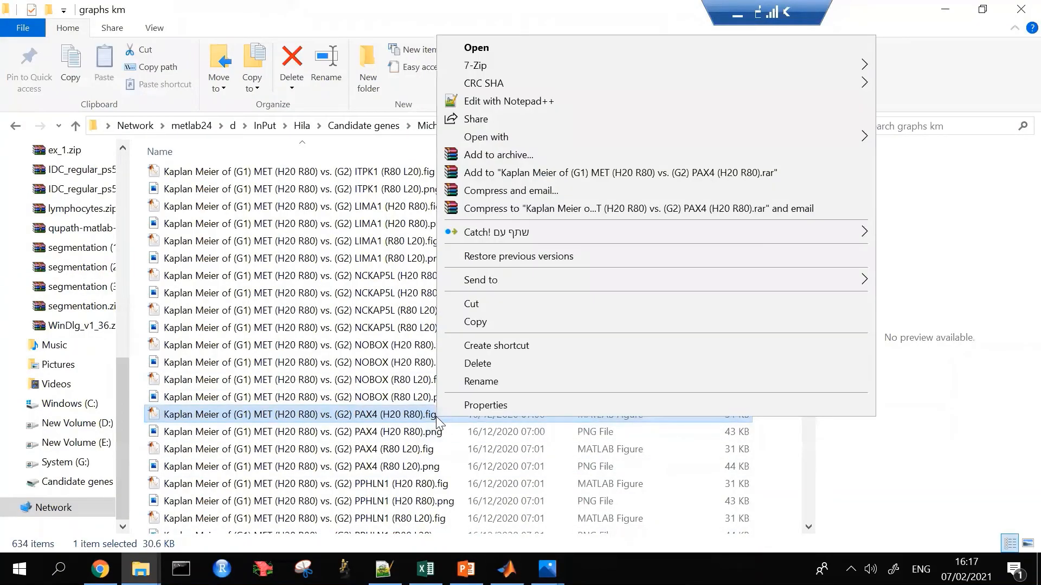
{"action": "left_click", "coordinate": [487, 406]}
{"action": "left_click", "coordinate": [660, 200]}
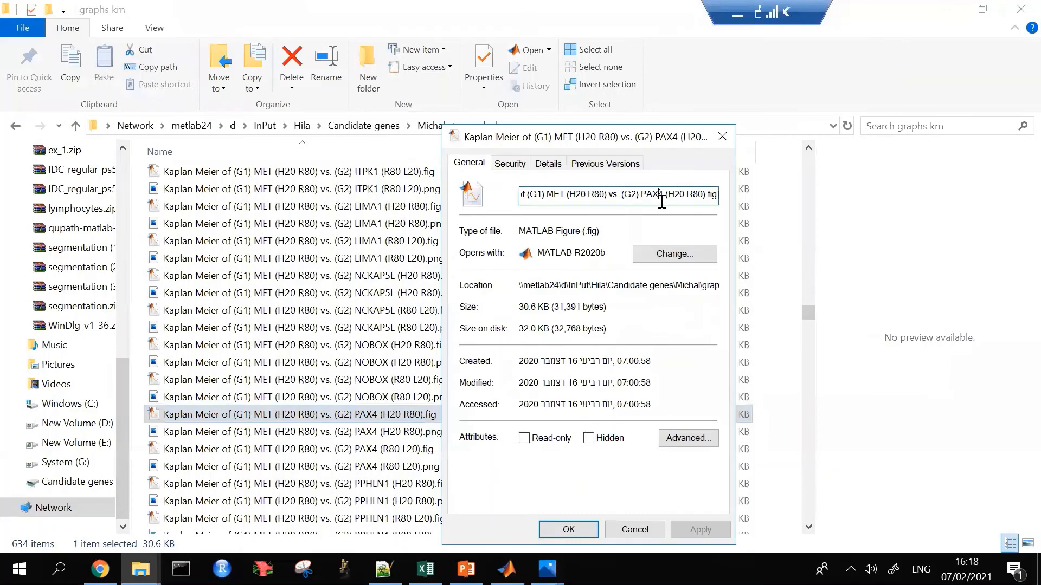
{"action": "double_click", "coordinate": [660, 199]}
{"action": "key", "text": "ctrl+a"}
{"action": "key", "text": "ctrl+c"}
{"action": "left_click", "coordinate": [722, 145]}
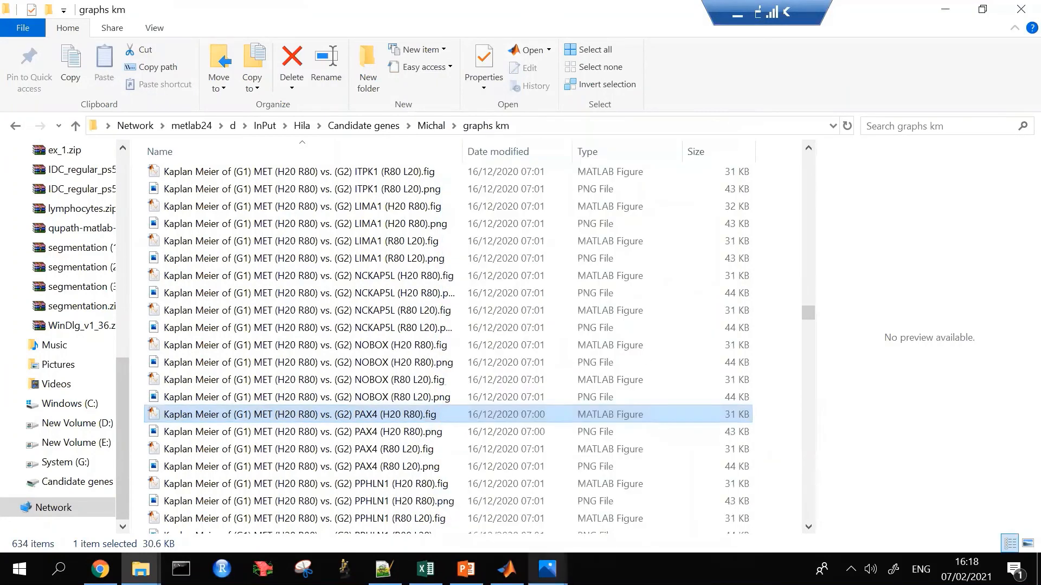
- Back in MATLAB, append the copied .fig file name to the folder path, close the string and run the figname assignment
{"action": "left_click", "coordinate": [507, 569]}
{"action": "left_click", "coordinate": [568, 521]}
{"action": "key", "text": "ctrl+v"}
{"action": "type", "text": "'"}
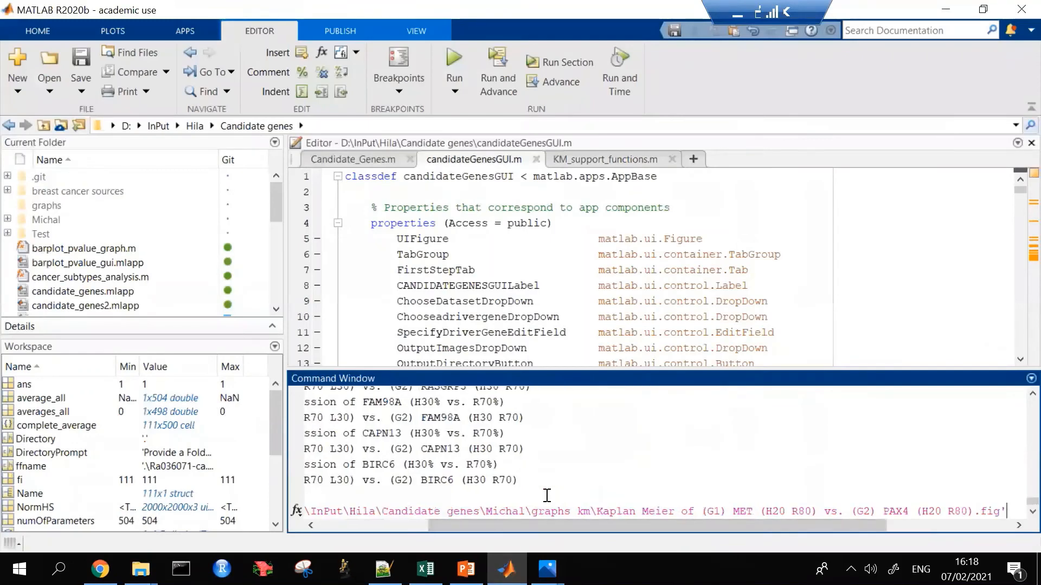
{"action": "key", "text": "Return"}
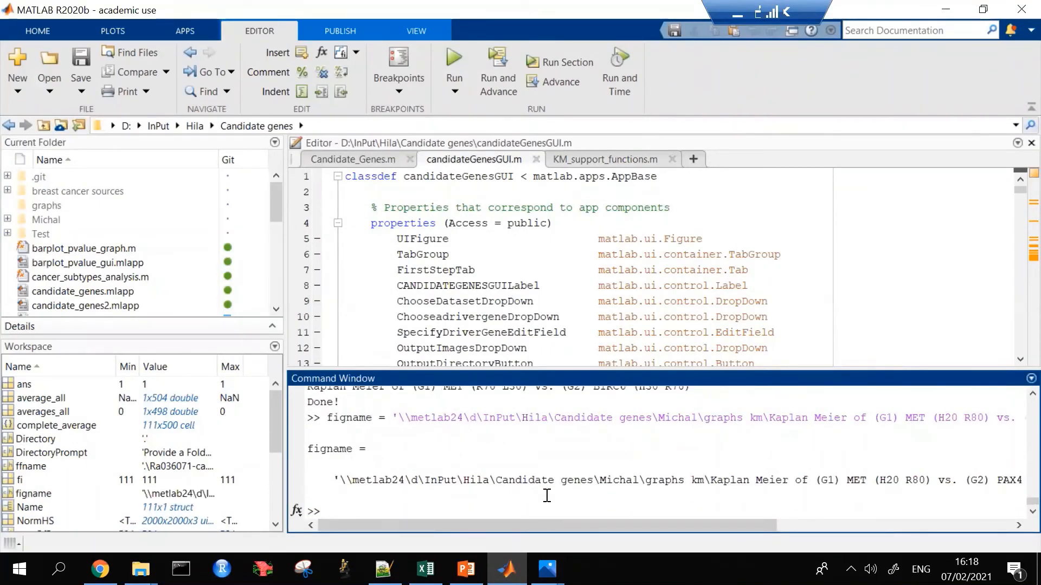
- Open the PAX4 Kaplan Meier figure by running openfig(figname, 'visible')
{"action": "type", "text": "openfig(fign"}
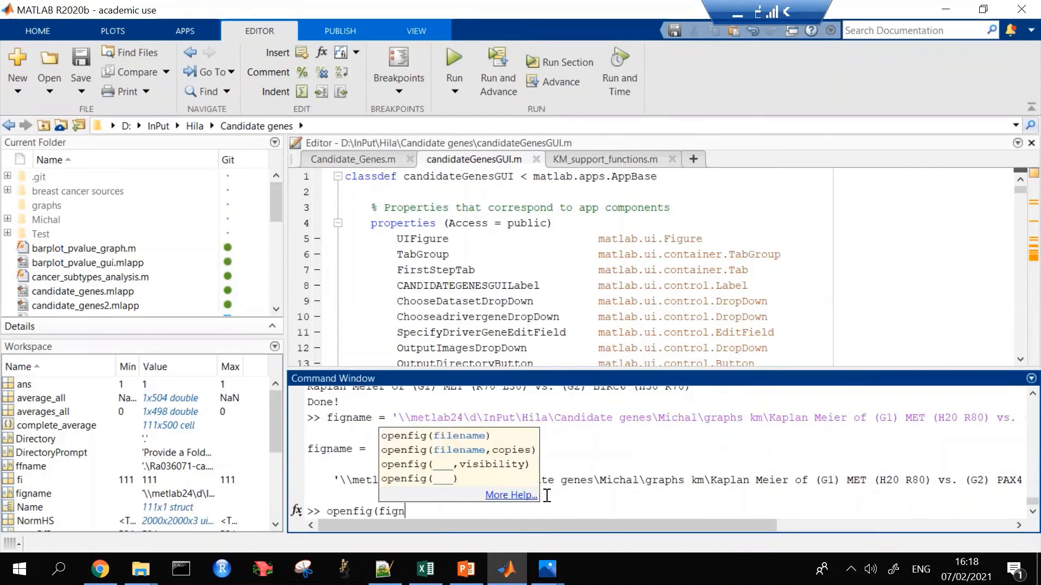
{"action": "type", "text": "ame, "}
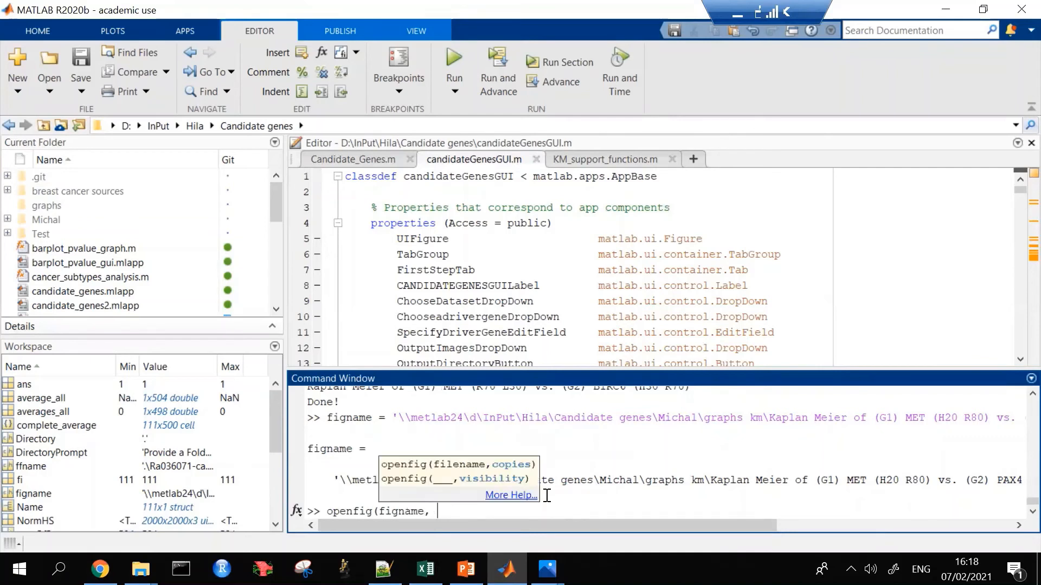
{"action": "type", "text": "'visible')"}
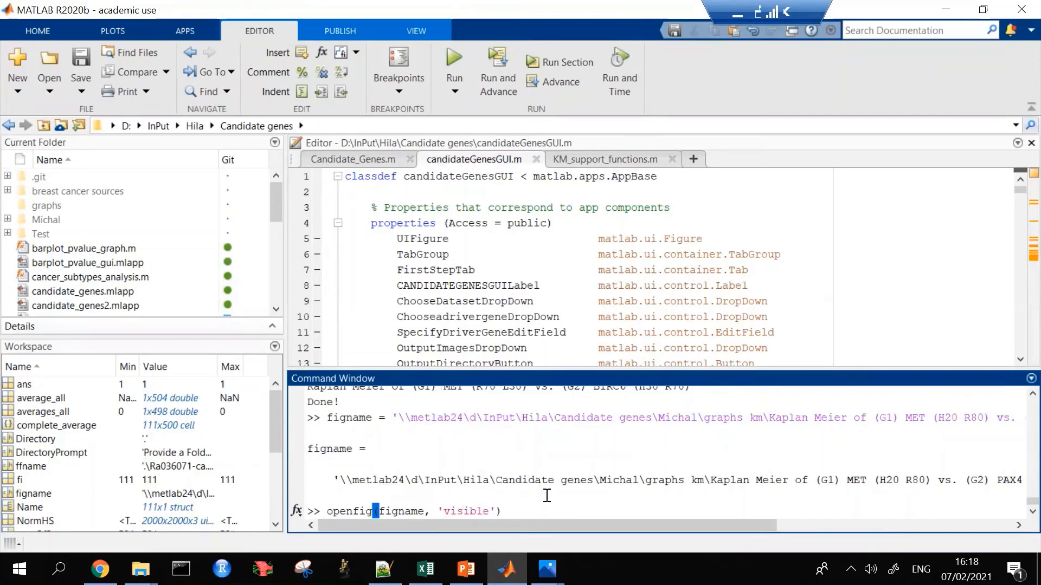
{"action": "key", "text": "Return"}
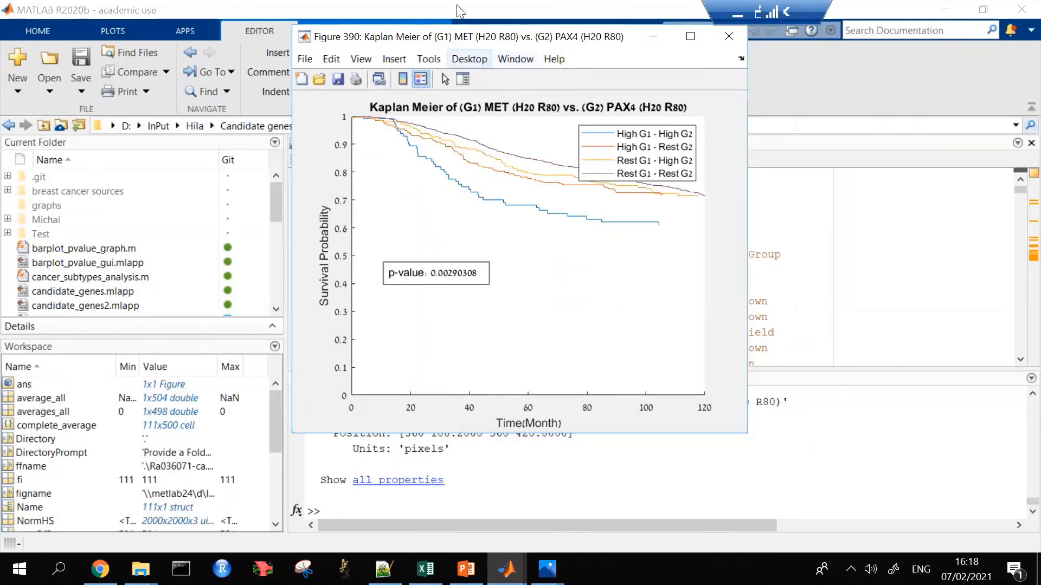
- Review the openfig command and its output in the Command Window, and bring the Kaplan Meier figure back to the front
{"action": "left_click", "coordinate": [394, 465]}
{"action": "scroll", "coordinate": [394, 465], "scroll_direction": "up", "scroll_amount": 4}
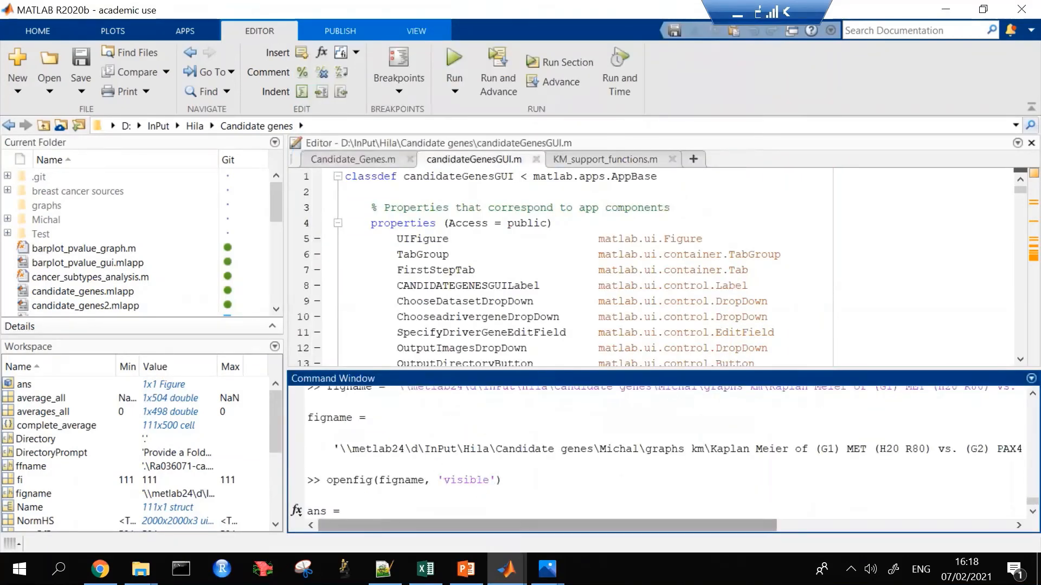
{"action": "scroll", "coordinate": [443, 452], "scroll_direction": "down", "scroll_amount": 3}
{"action": "scroll", "coordinate": [444, 451], "scroll_direction": "down", "scroll_amount": 1}
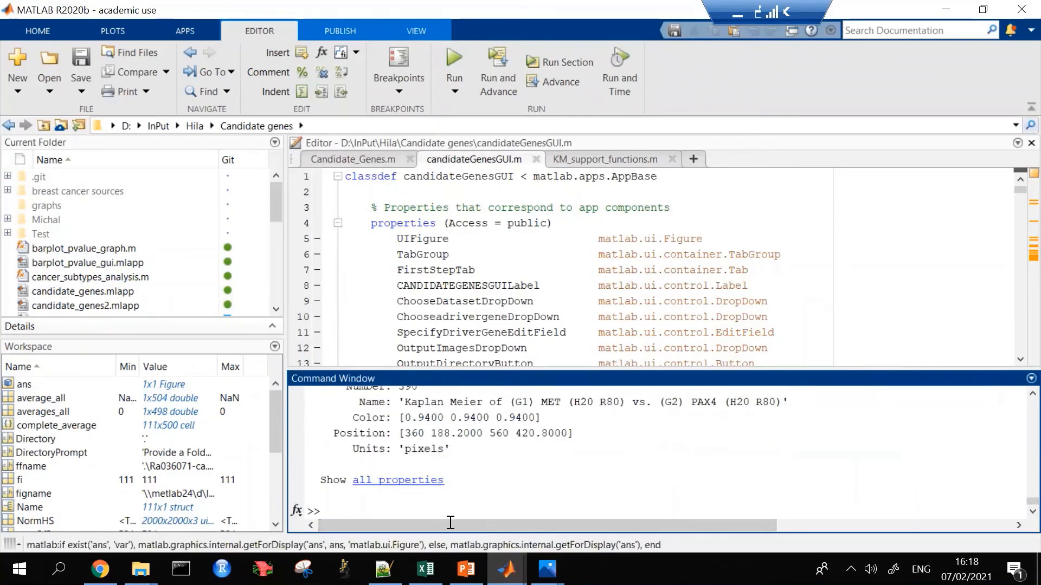
{"action": "mouse_move", "coordinate": [506, 570]}
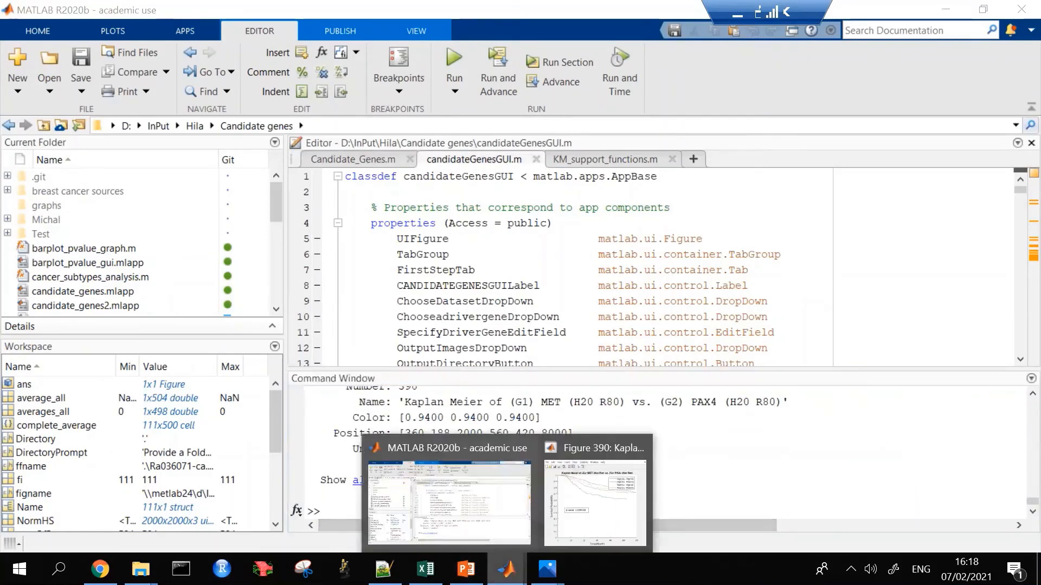
{"action": "left_click", "coordinate": [583, 501]}
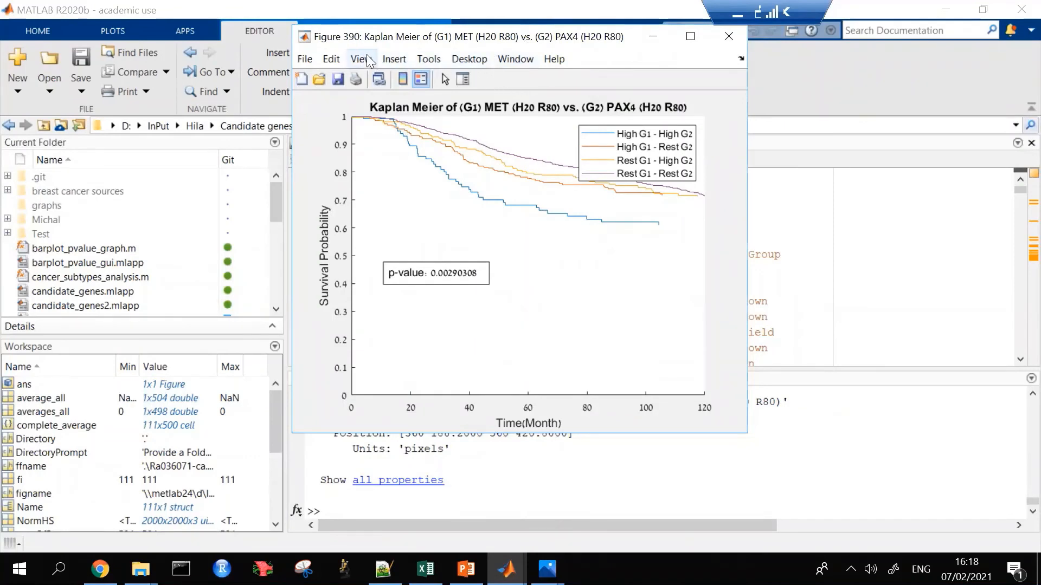
- Turn on plot editing for the figure and move the legend off the curves to just below the p-value box
{"action": "left_click", "coordinate": [431, 60]}
{"action": "key", "text": "Escape"}
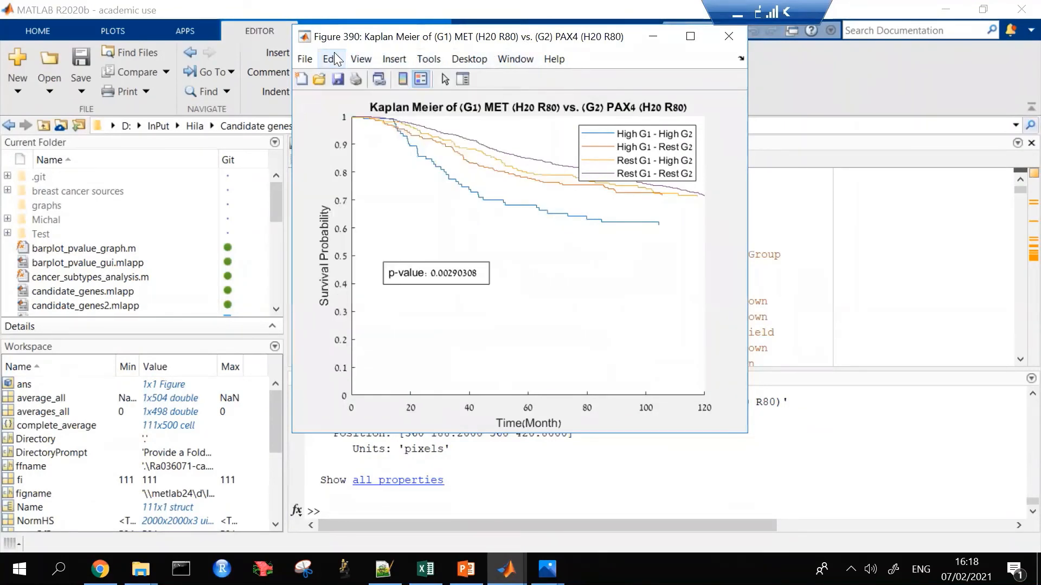
{"action": "left_click", "coordinate": [331, 59]}
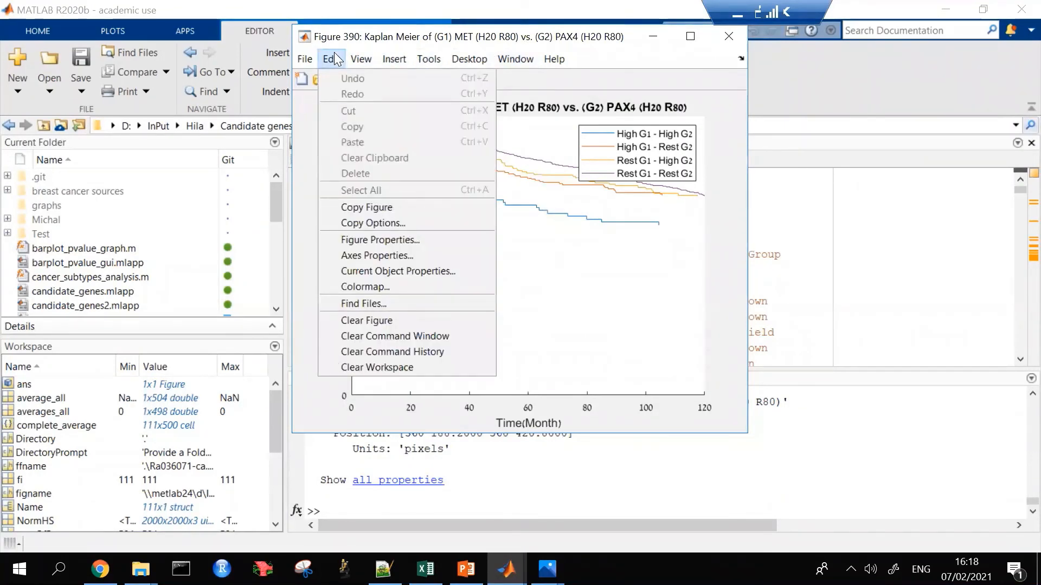
{"action": "left_click", "coordinate": [429, 59]}
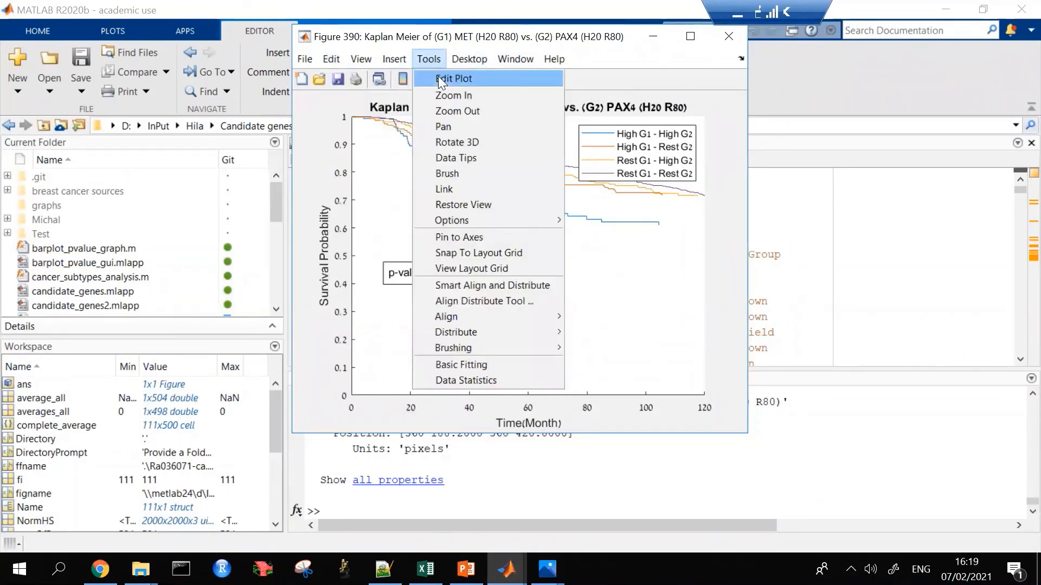
{"action": "left_click", "coordinate": [450, 78]}
{"action": "left_click_drag", "start_coordinate": [552, 37], "coordinate": [525, 85]}
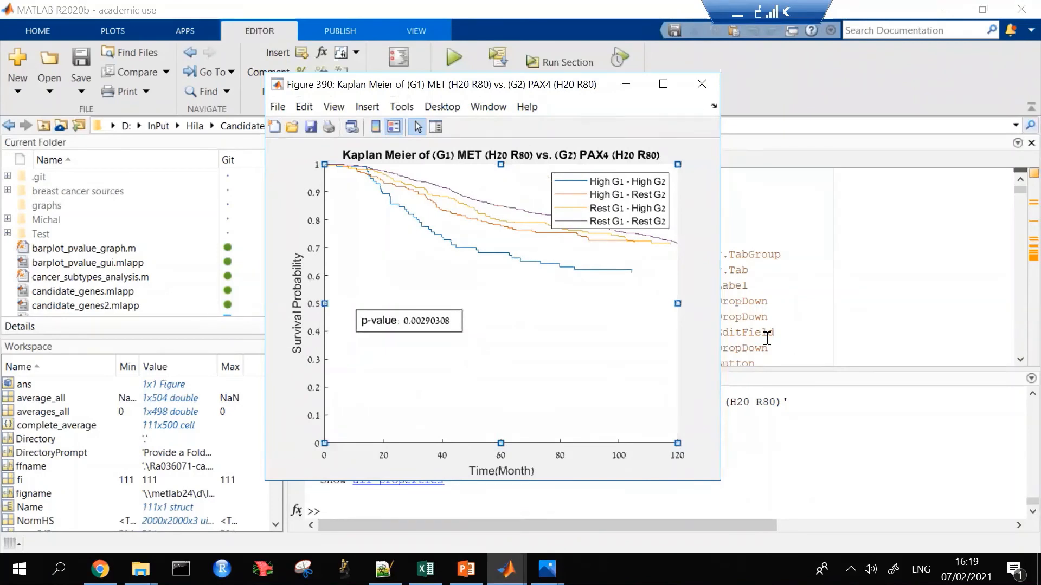
{"action": "left_click", "coordinate": [577, 203]}
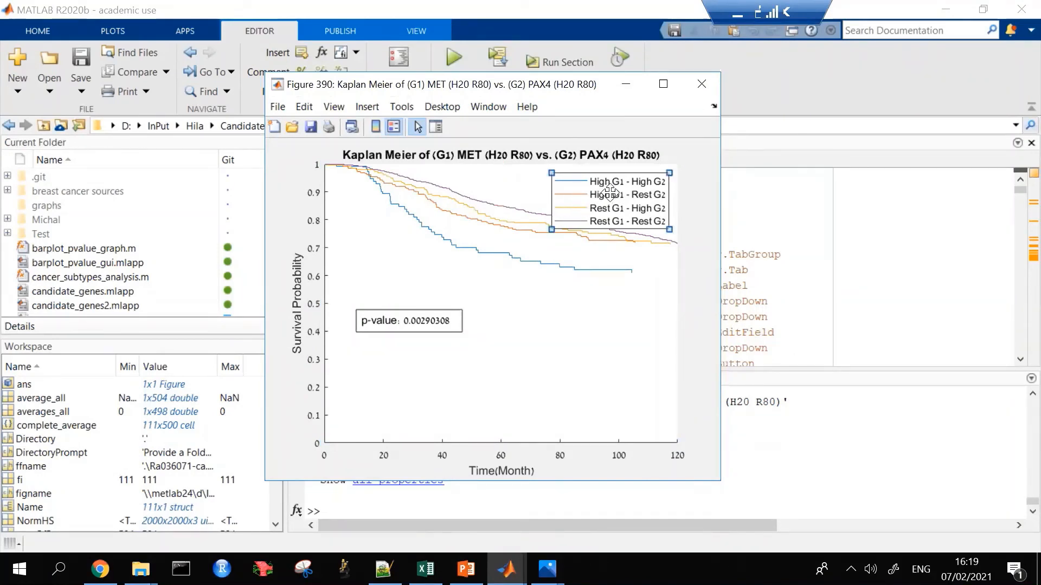
{"action": "left_click_drag", "start_coordinate": [611, 193], "coordinate": [415, 367]}
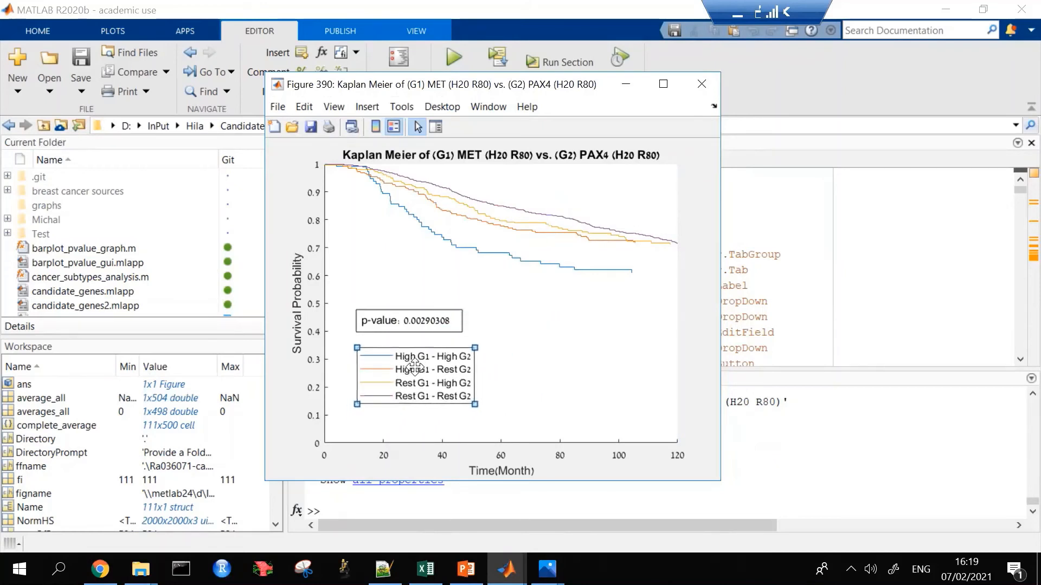
- Set the line width of the blue High G1 - High G2 curve to 3.0
{"action": "left_click", "coordinate": [596, 269]}
{"action": "left_click", "coordinate": [595, 269]}
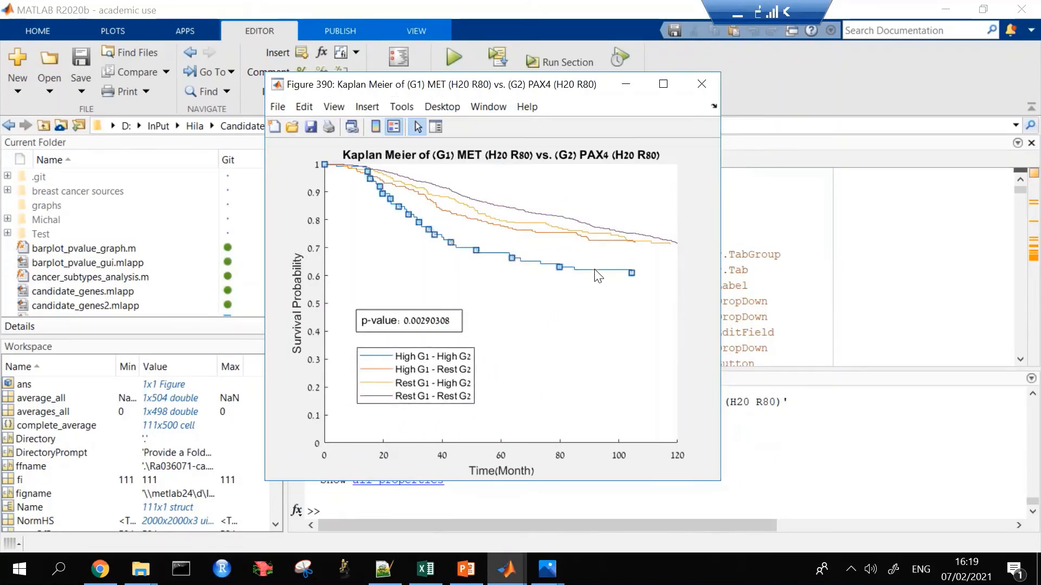
{"action": "right_click", "coordinate": [595, 270]}
{"action": "mouse_move", "coordinate": [679, 358]}
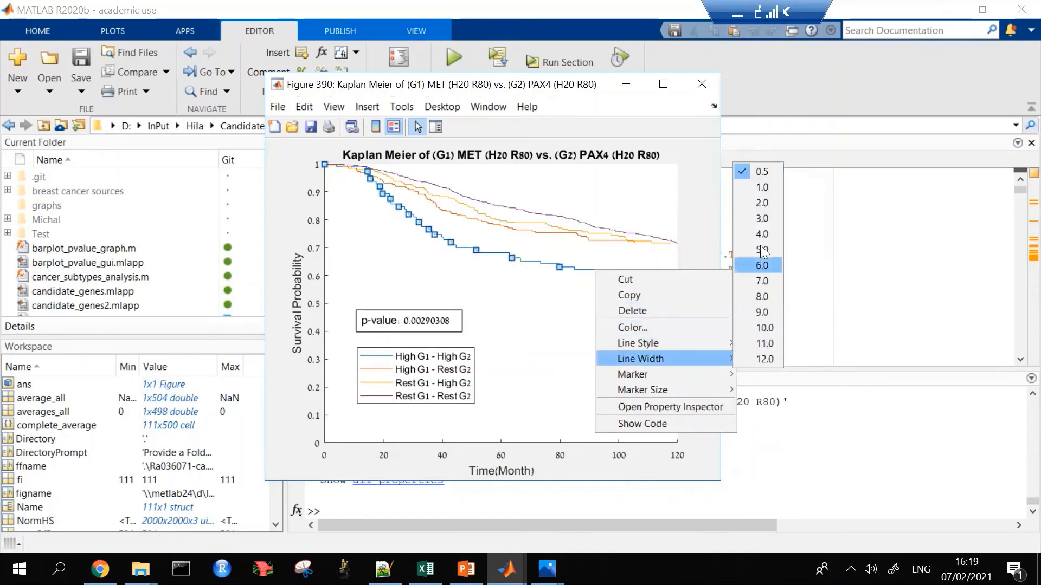
{"action": "left_click", "coordinate": [761, 218]}
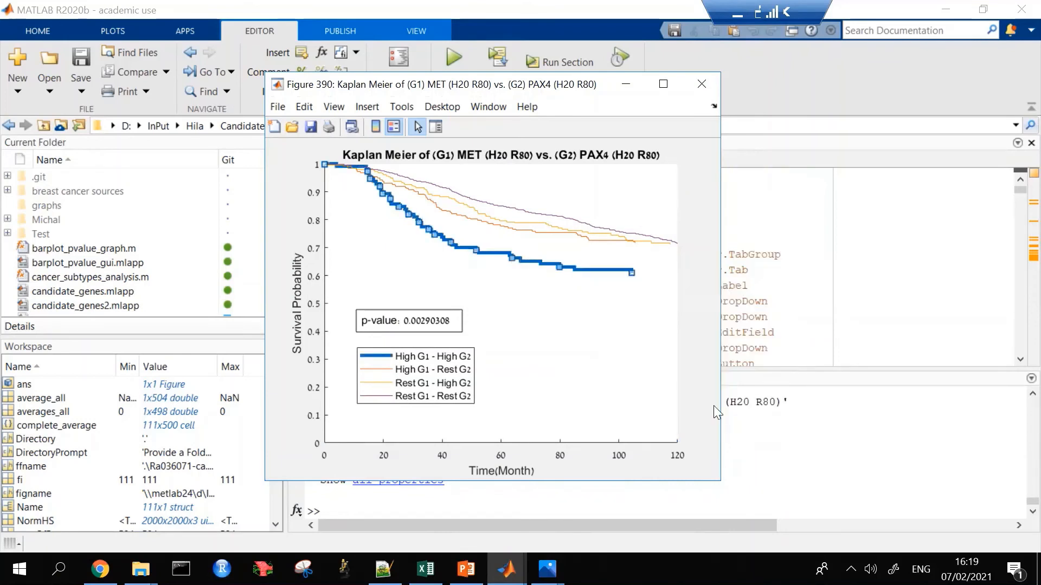
- Set the line width of the orange High G1 - Rest G2 curve to 3.0
{"action": "left_click", "coordinate": [600, 243]}
{"action": "right_click", "coordinate": [601, 243]}
{"action": "mouse_move", "coordinate": [686, 315]}
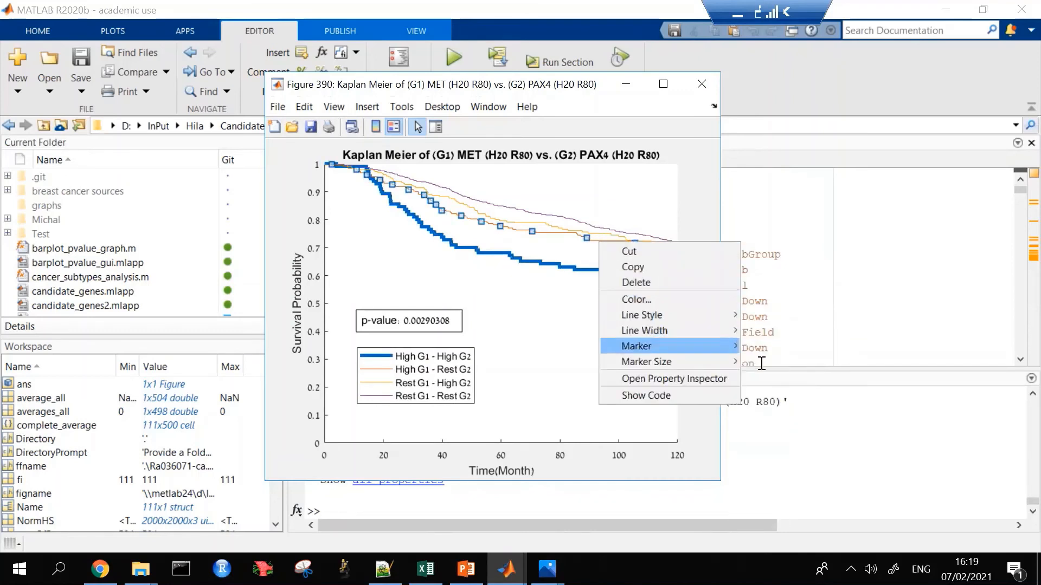
{"action": "mouse_move", "coordinate": [705, 331]}
{"action": "left_click", "coordinate": [767, 377]}
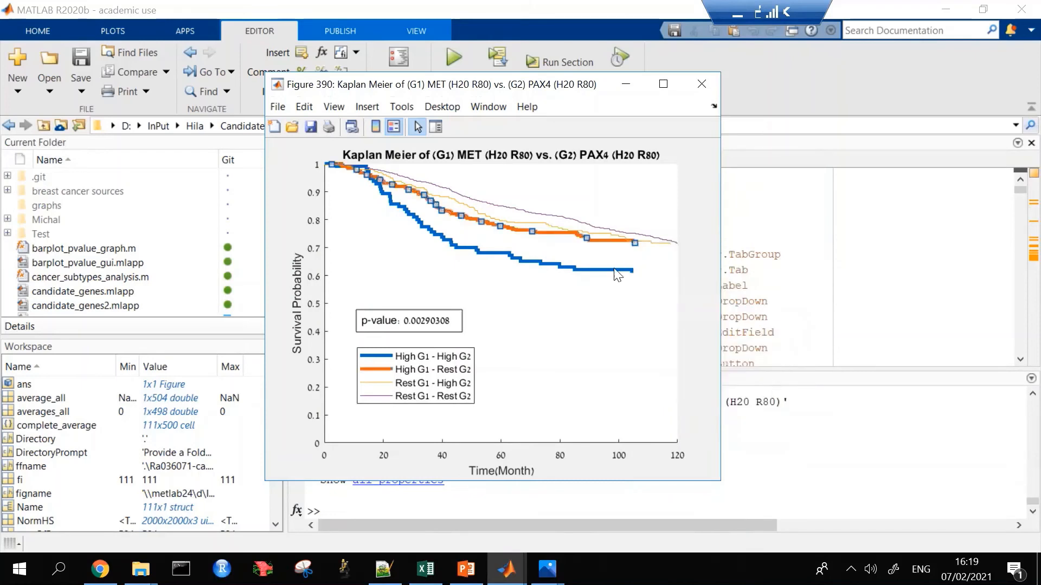
- Set the line width of the yellow Rest G1 - High G2 curve to 3.0
{"action": "left_click", "coordinate": [620, 238]}
{"action": "right_click", "coordinate": [619, 238]}
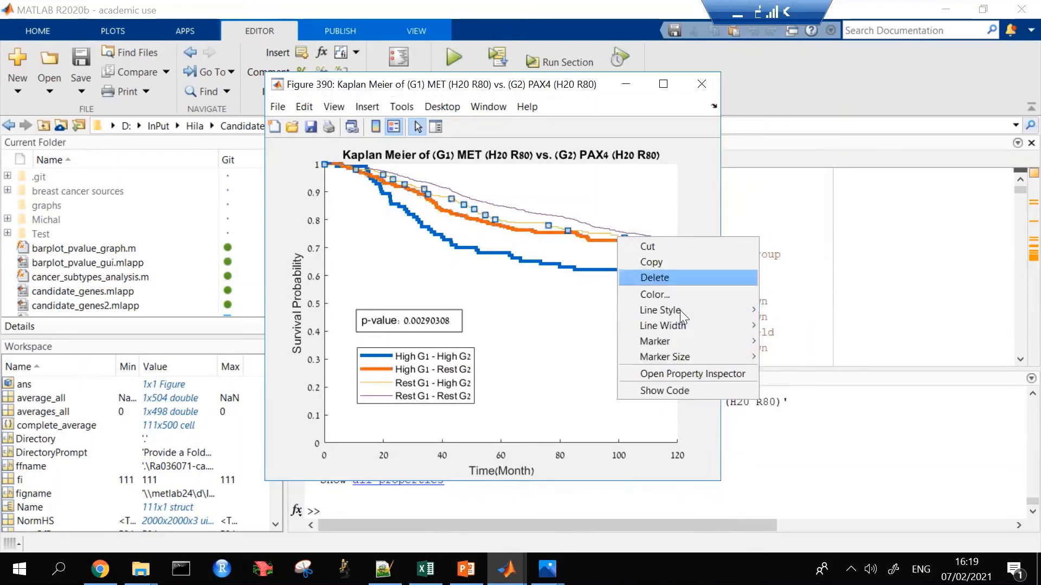
{"action": "mouse_move", "coordinate": [746, 328]}
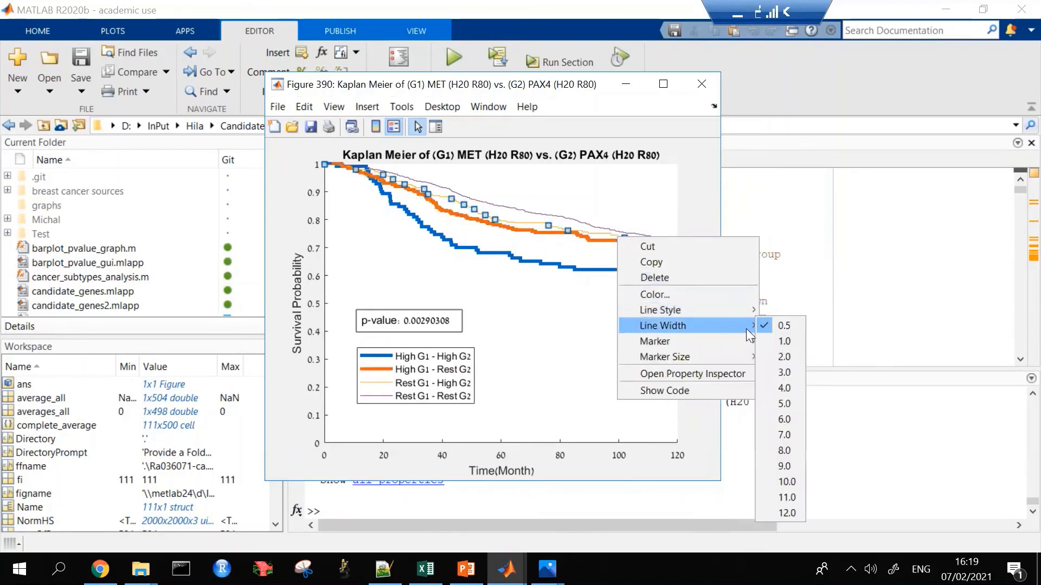
{"action": "left_click", "coordinate": [791, 371]}
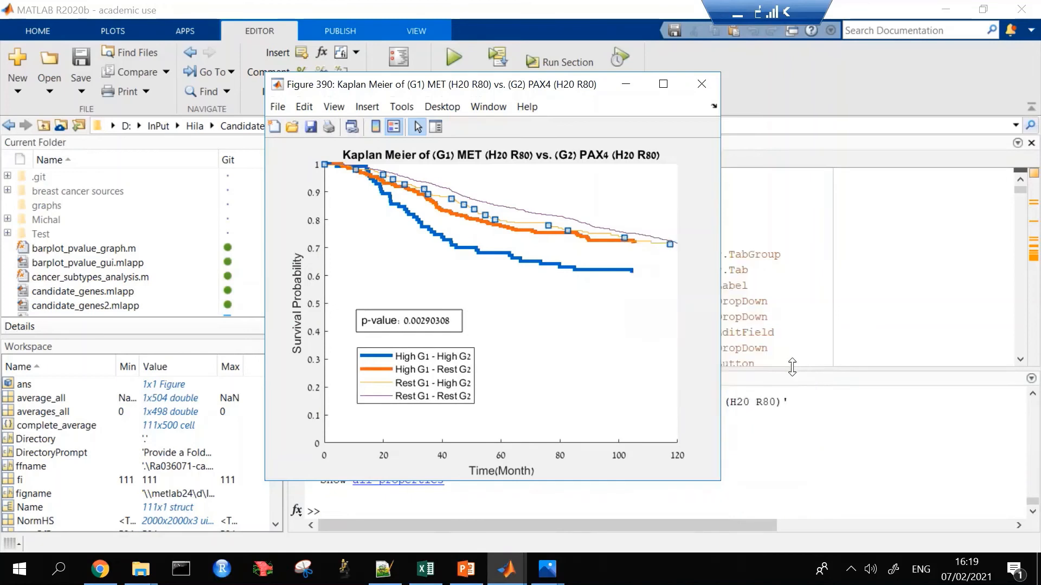
- Set the line width of the purple Rest G1 - Rest G2 curve to 3.0
{"action": "left_click", "coordinate": [615, 227]}
{"action": "right_click", "coordinate": [618, 230]}
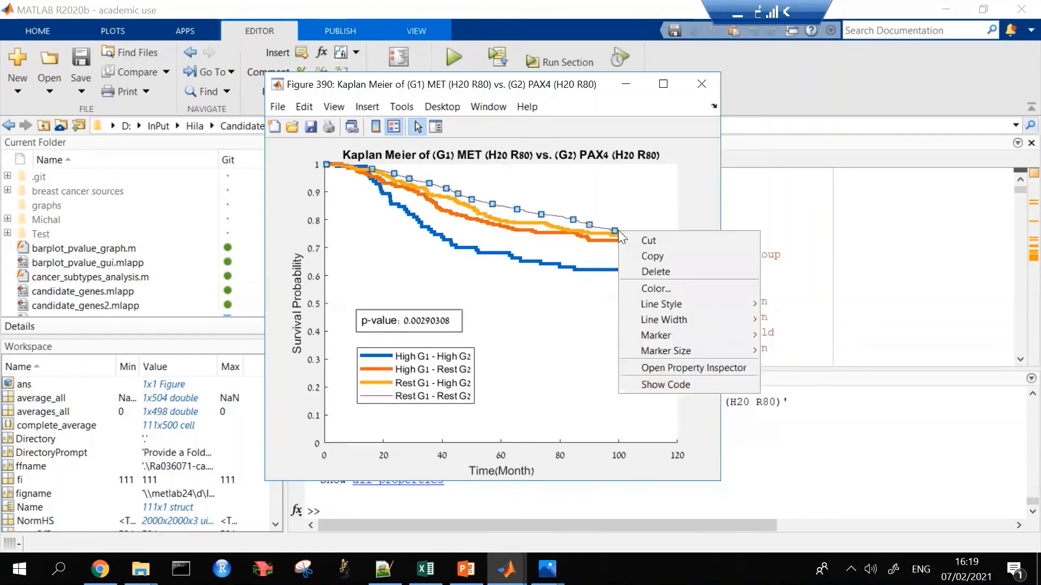
{"action": "mouse_move", "coordinate": [688, 317]}
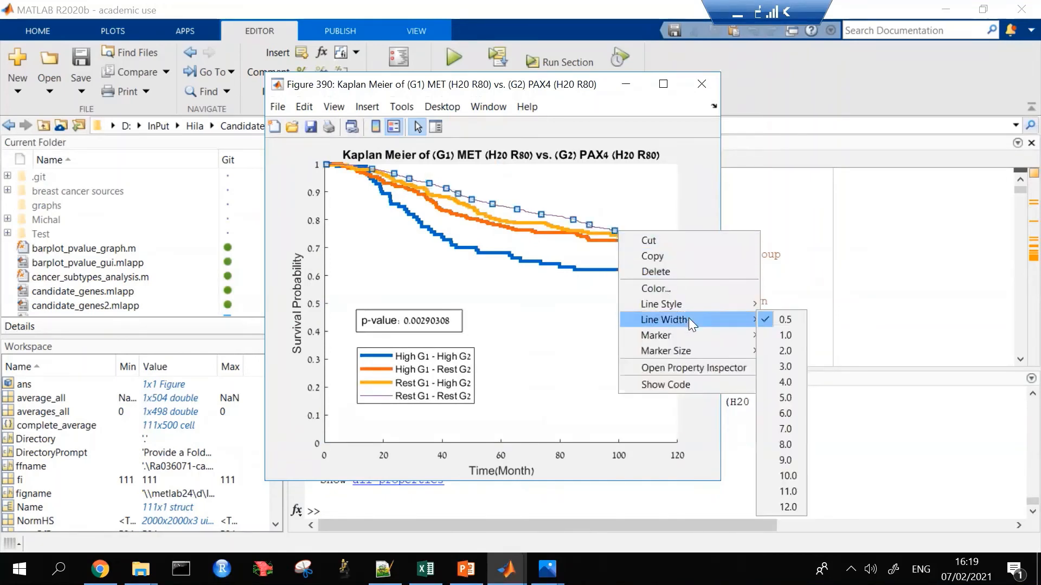
{"action": "left_click", "coordinate": [795, 368]}
- Change the figure title's font to Yu Gothic UI at size 14, keeping the Bold style
{"action": "left_click", "coordinate": [564, 154]}
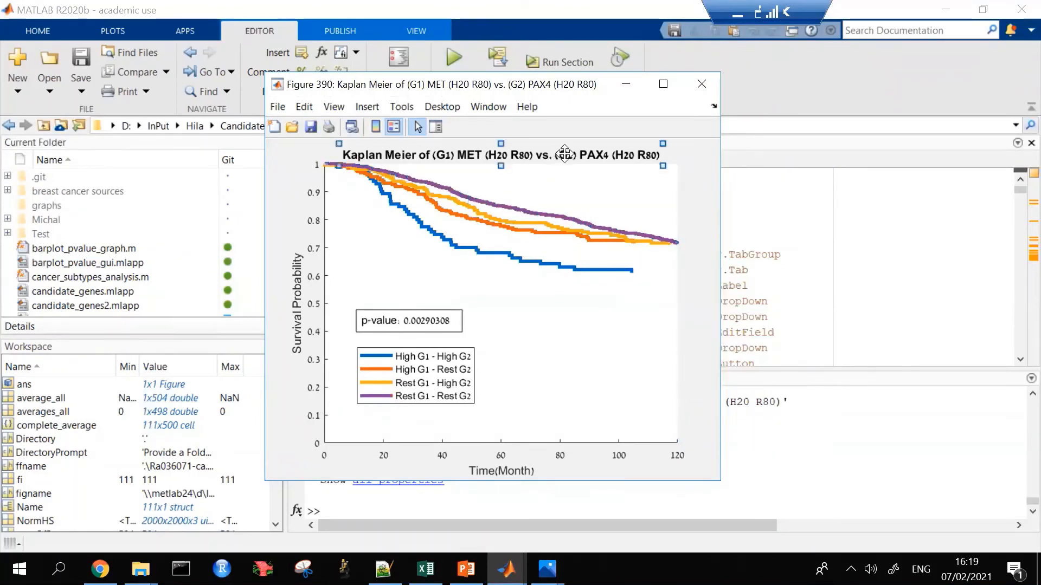
{"action": "right_click", "coordinate": [564, 155]}
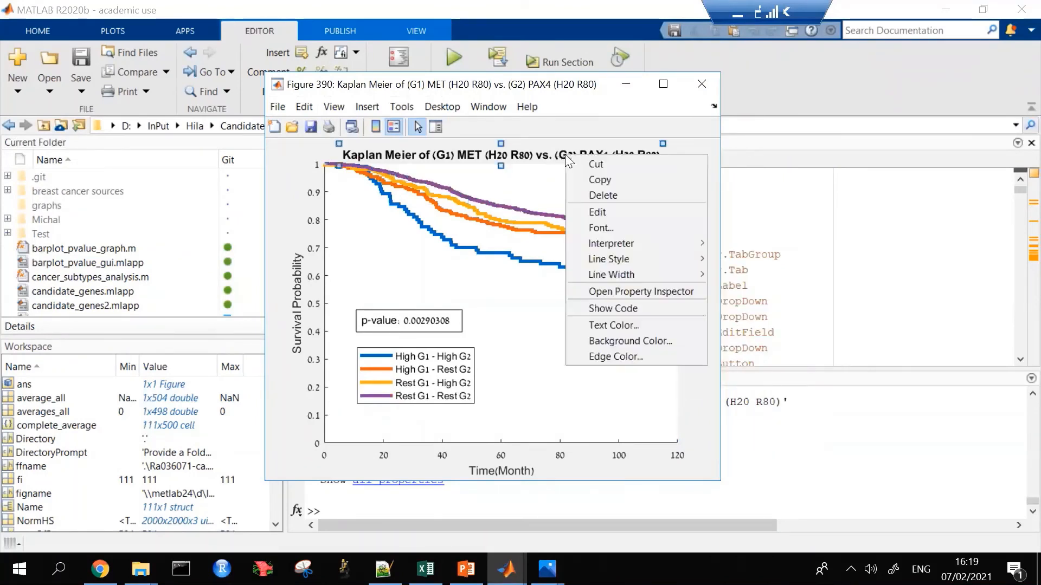
{"action": "left_click", "coordinate": [622, 229]}
{"action": "scroll", "coordinate": [478, 249], "scroll_direction": "down", "scroll_amount": 5}
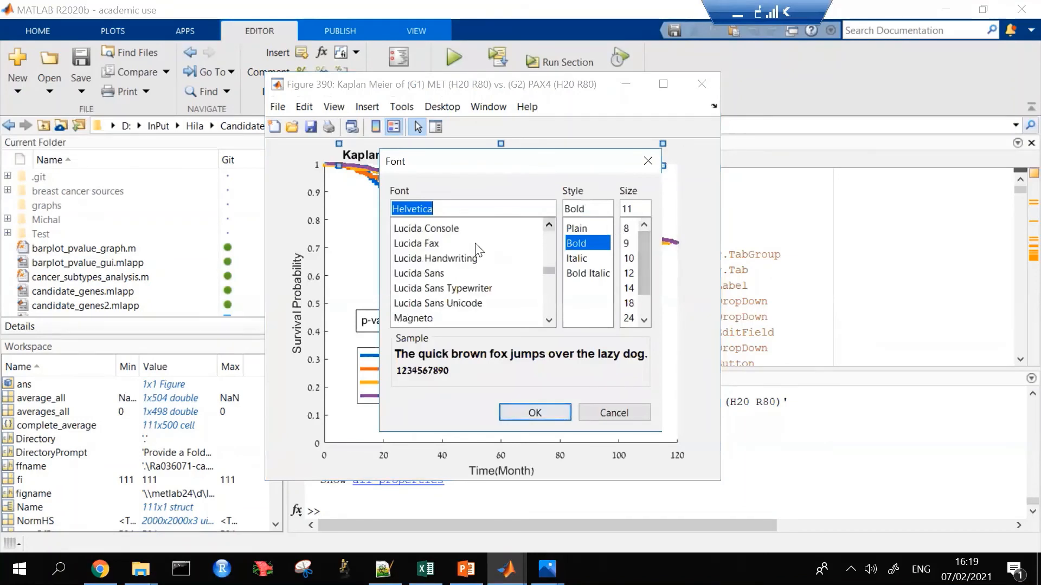
{"action": "scroll", "coordinate": [476, 249], "scroll_direction": "down", "scroll_amount": 3}
{"action": "scroll", "coordinate": [429, 238], "scroll_direction": "up", "scroll_amount": 6}
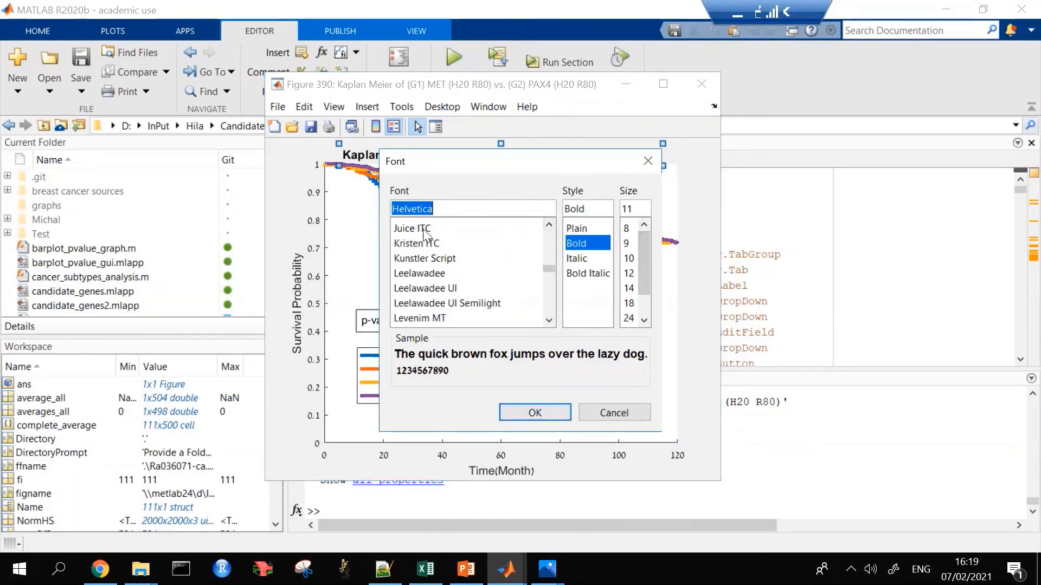
{"action": "left_click", "coordinate": [437, 259]}
{"action": "scroll", "coordinate": [435, 262], "scroll_direction": "down", "scroll_amount": 6}
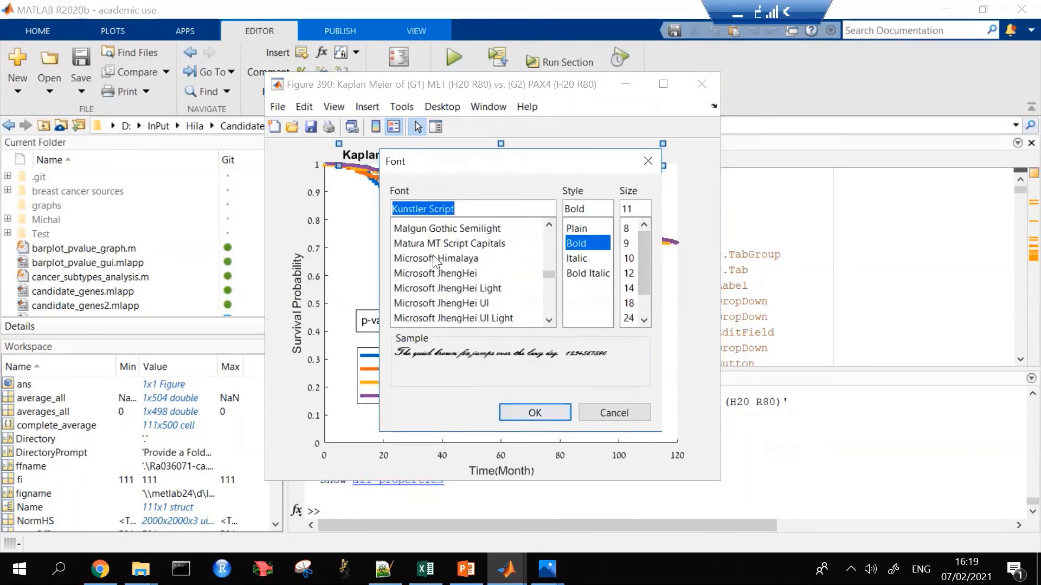
{"action": "left_click", "coordinate": [435, 261]}
{"action": "scroll", "coordinate": [466, 271], "scroll_direction": "down", "scroll_amount": 10}
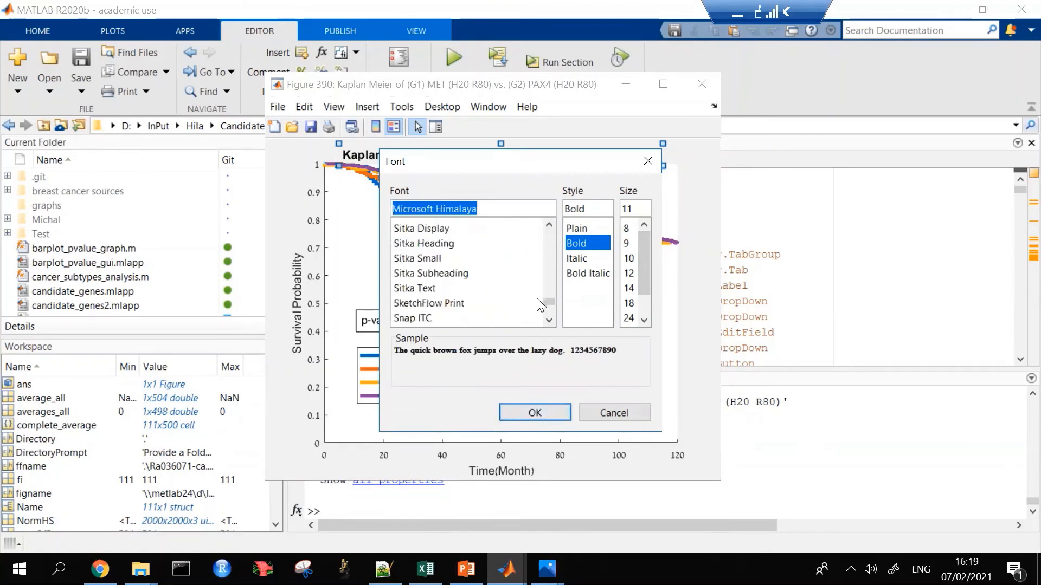
{"action": "scroll", "coordinate": [540, 305], "scroll_direction": "down", "scroll_amount": 10}
{"action": "left_click", "coordinate": [425, 258]}
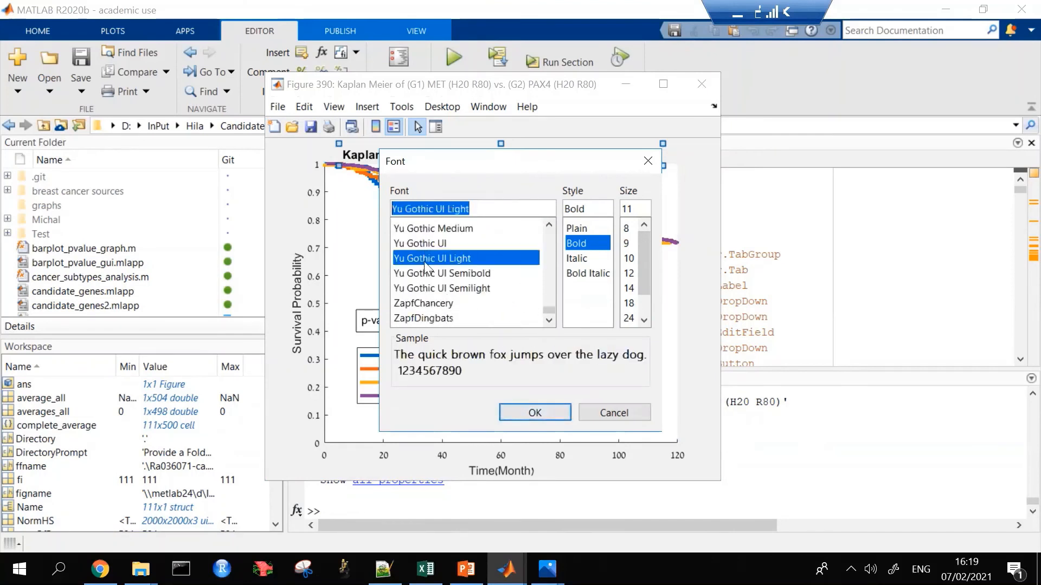
{"action": "left_click", "coordinate": [429, 243]}
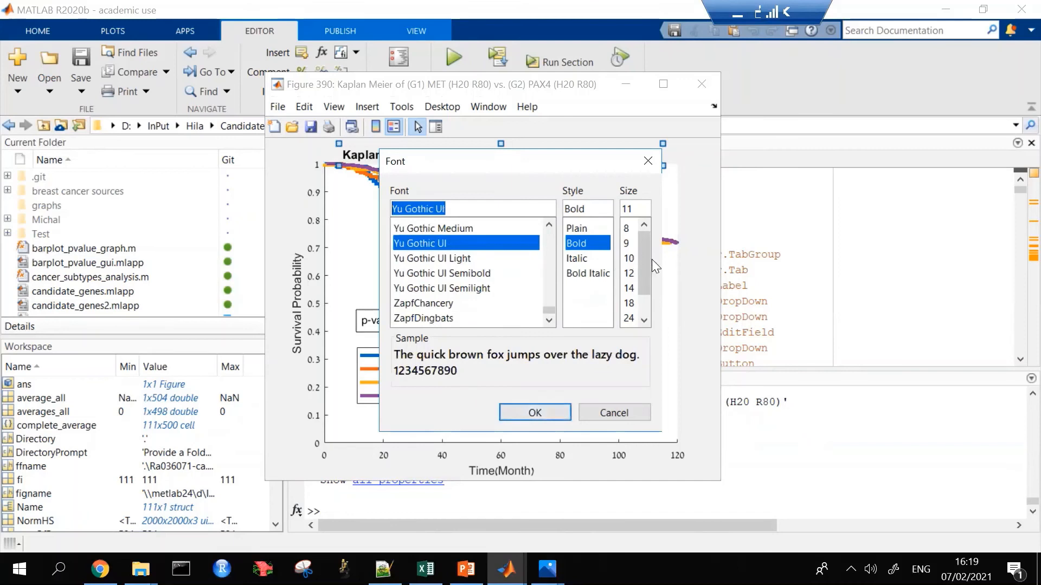
{"action": "left_click", "coordinate": [630, 288]}
{"action": "left_click", "coordinate": [562, 415]}
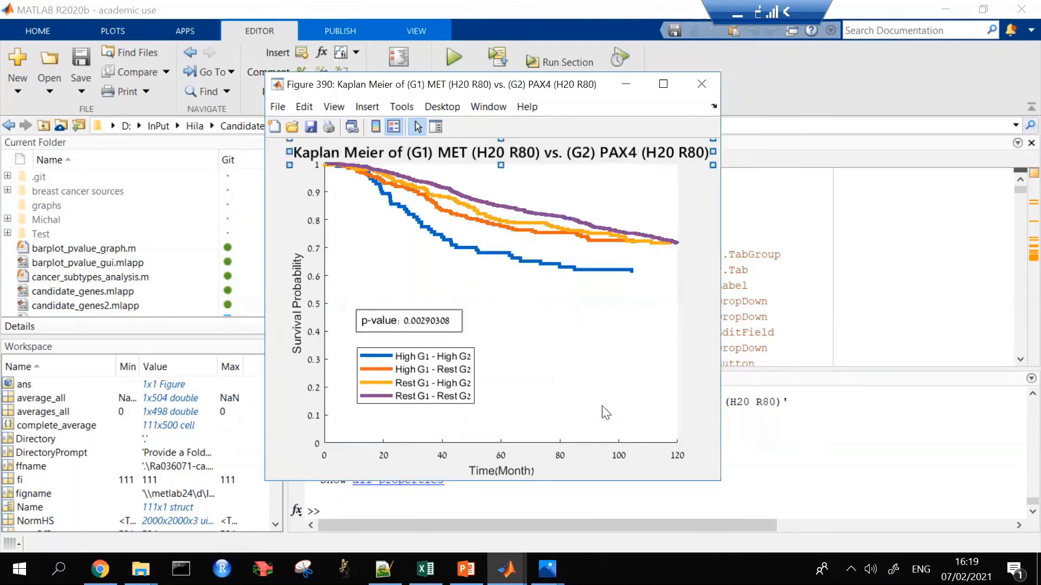
- Break the figure title onto a second line just before "vs. (G2) PAX4 (H20 R80)"
{"action": "double_click", "coordinate": [493, 154]}
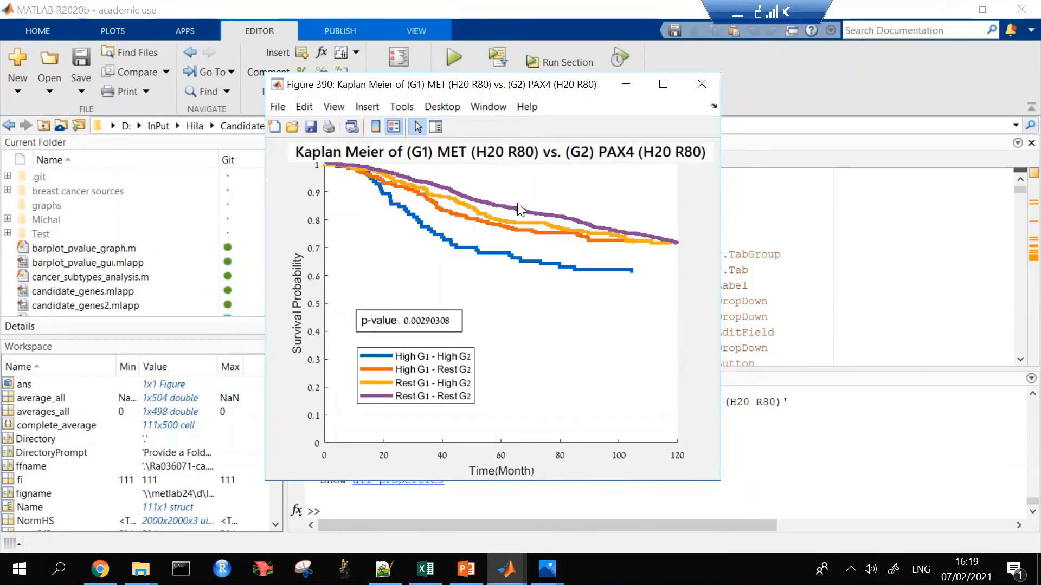
{"action": "key", "text": "Return"}
{"action": "left_click", "coordinate": [655, 317]}
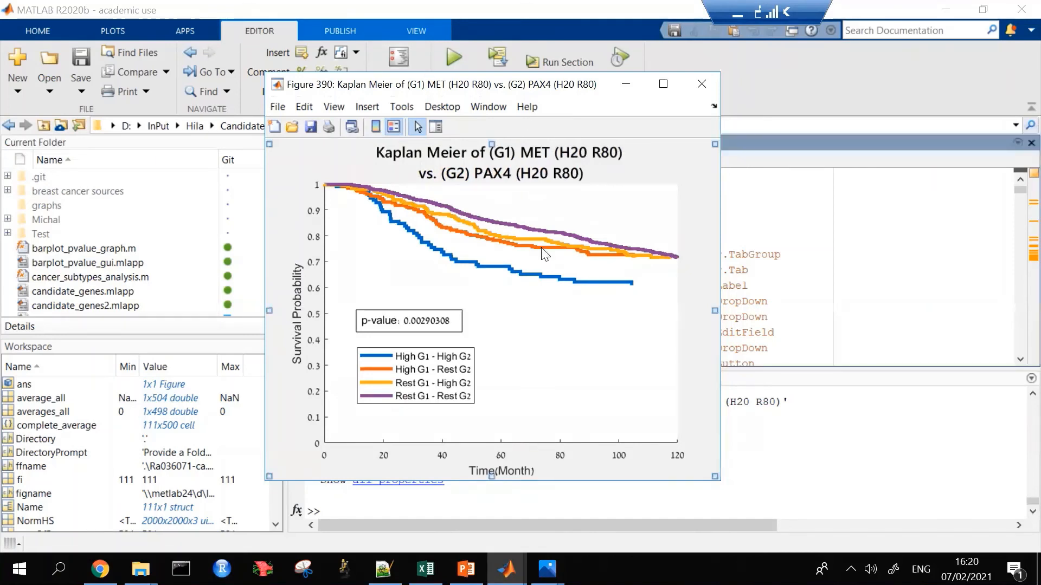
- Save the edited figure as a MATLAB Figure (*.fig) in the graphs edited folder, keeping the suggested file name
{"action": "left_click", "coordinate": [272, 108]}
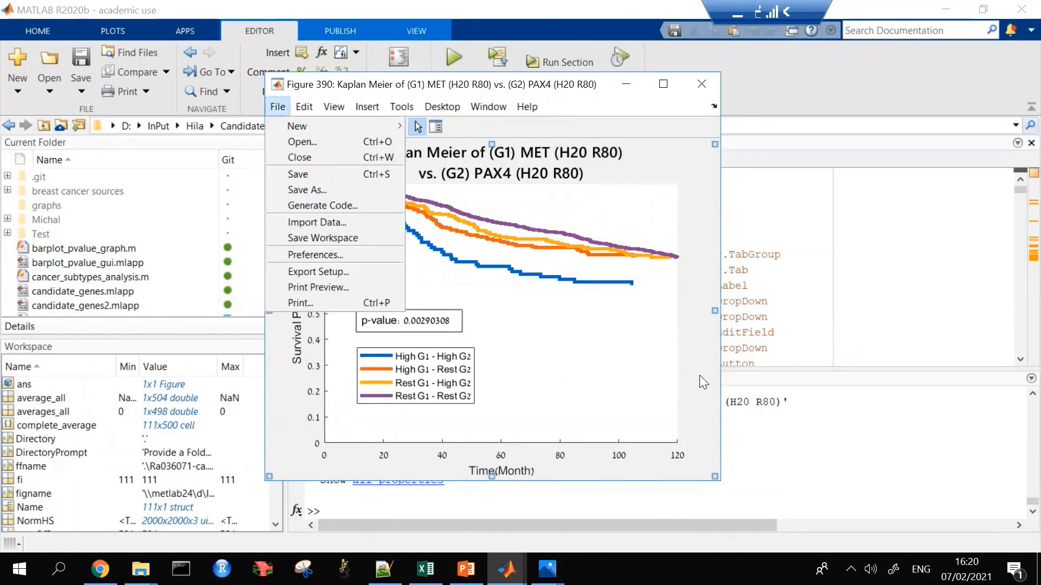
{"action": "left_click", "coordinate": [376, 188]}
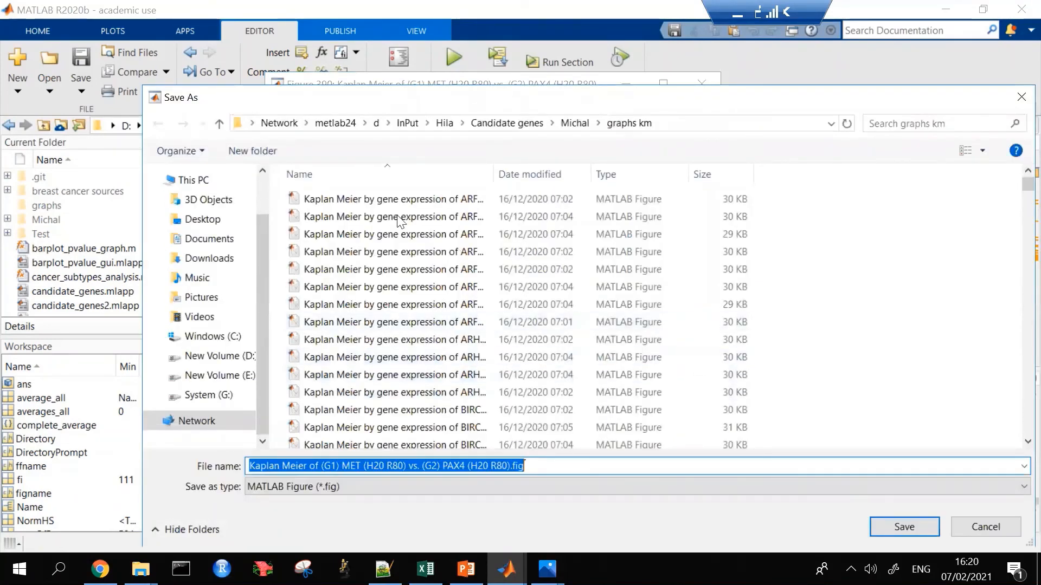
{"action": "left_click", "coordinate": [219, 124]}
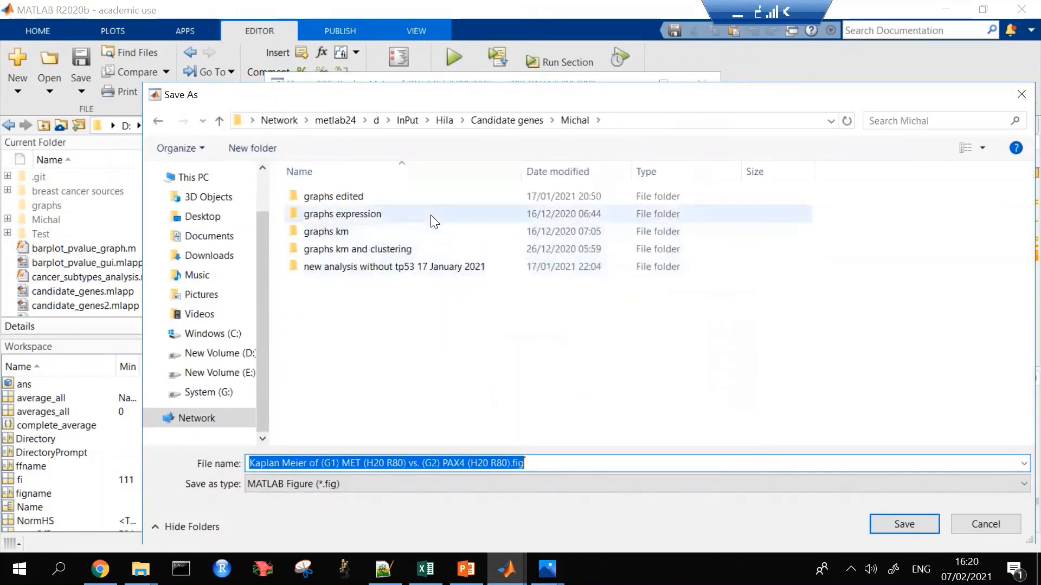
{"action": "double_click", "coordinate": [422, 203]}
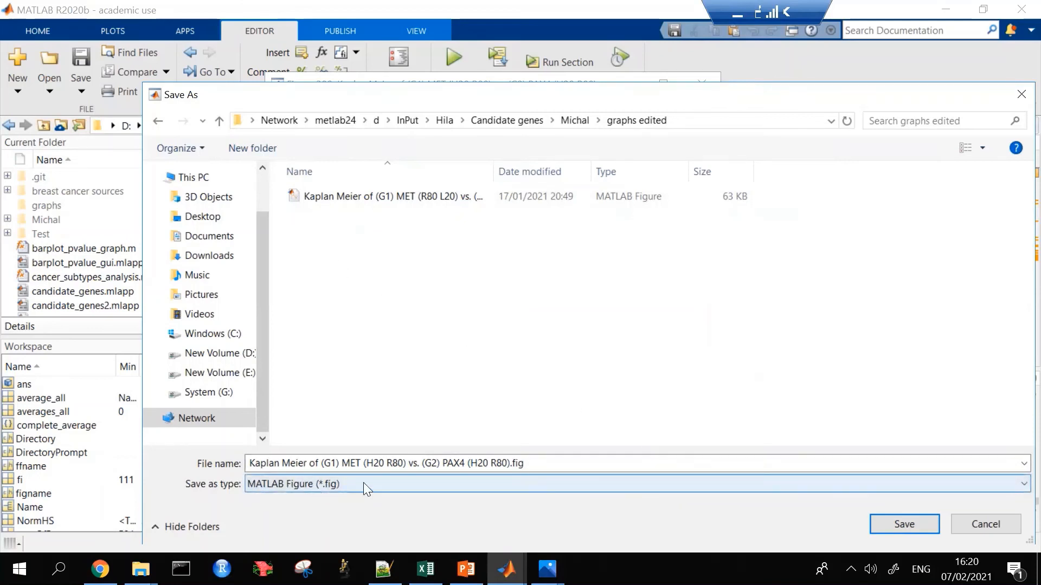
{"action": "left_click", "coordinate": [875, 524]}
- Save another copy of the figure as a Portable Network Graphics file (*.png) in the graphs edited folder
{"action": "left_click", "coordinate": [274, 107]}
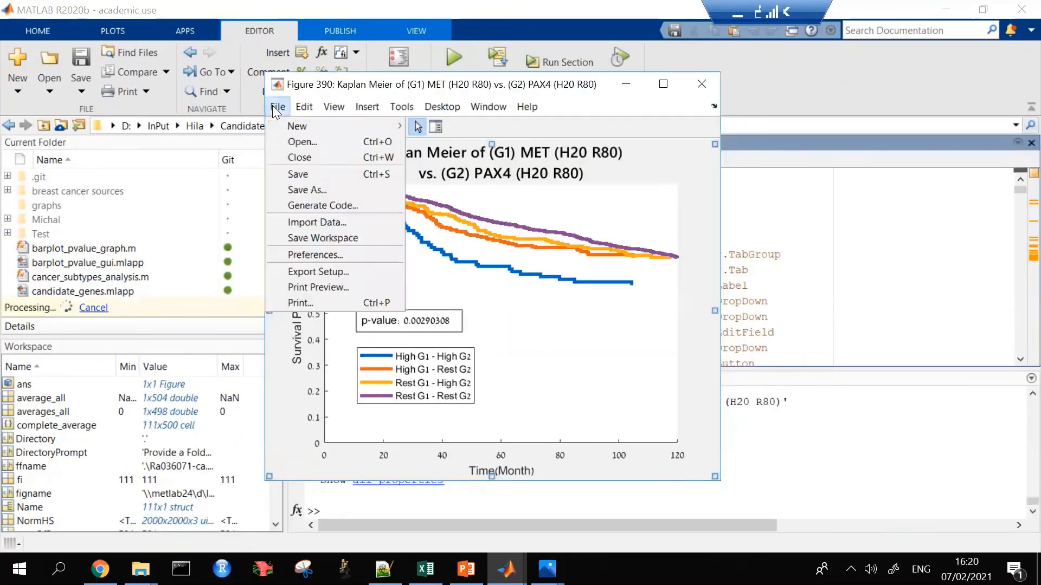
{"action": "left_click", "coordinate": [302, 189]}
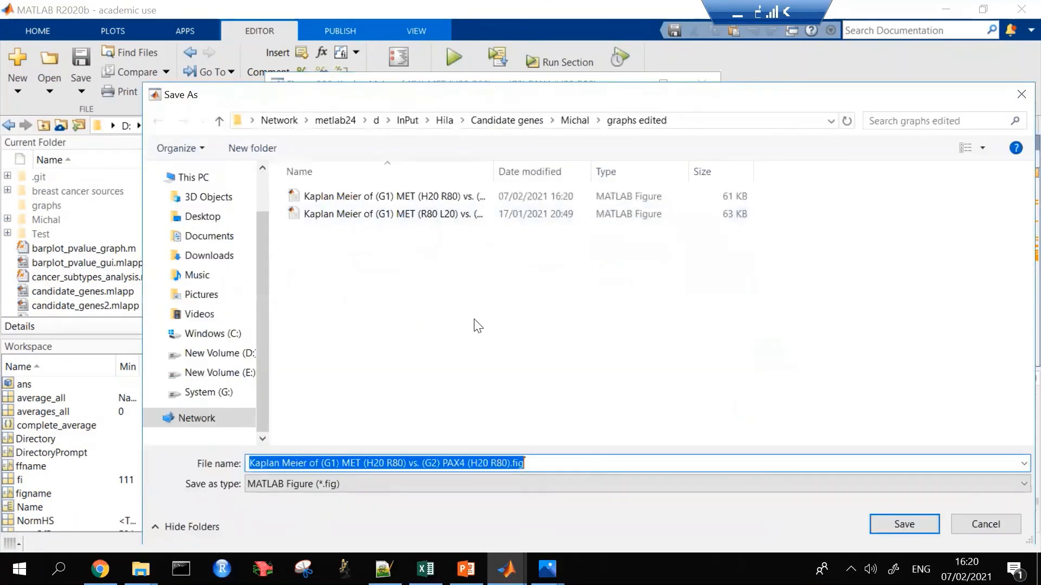
{"action": "left_click", "coordinate": [516, 477]}
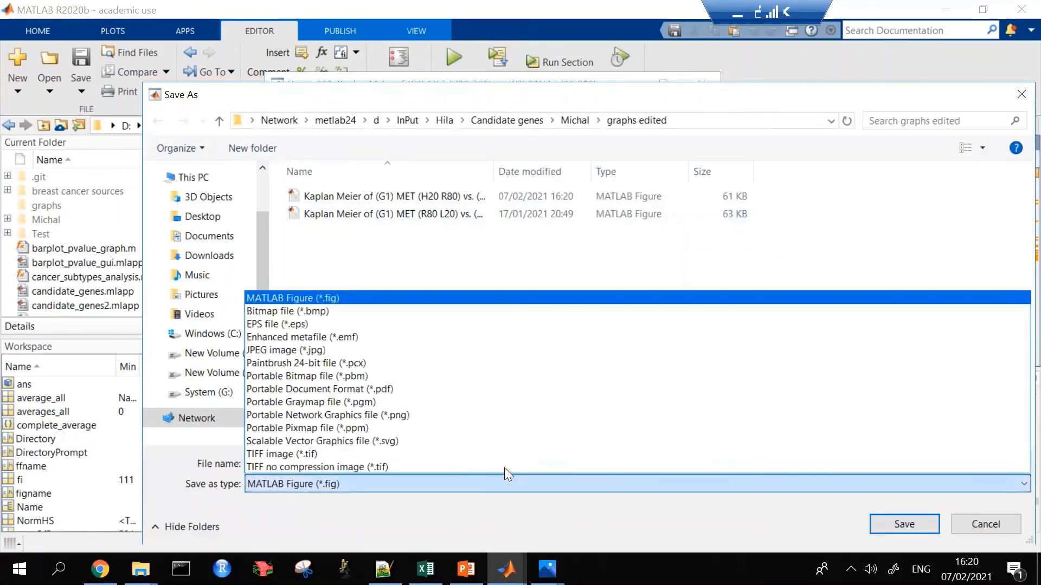
{"action": "left_click", "coordinate": [455, 416]}
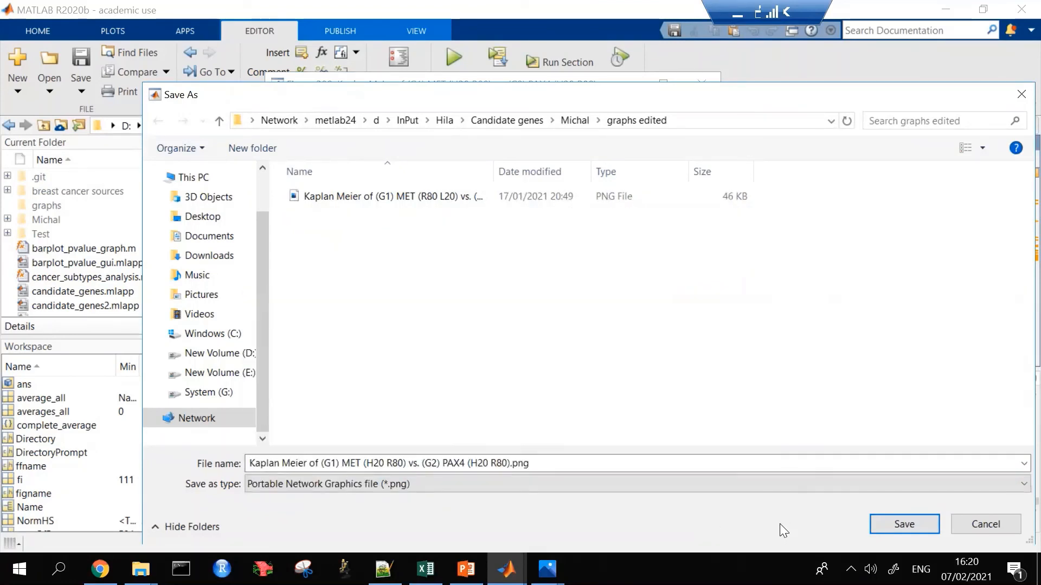
{"action": "left_click", "coordinate": [892, 524]}
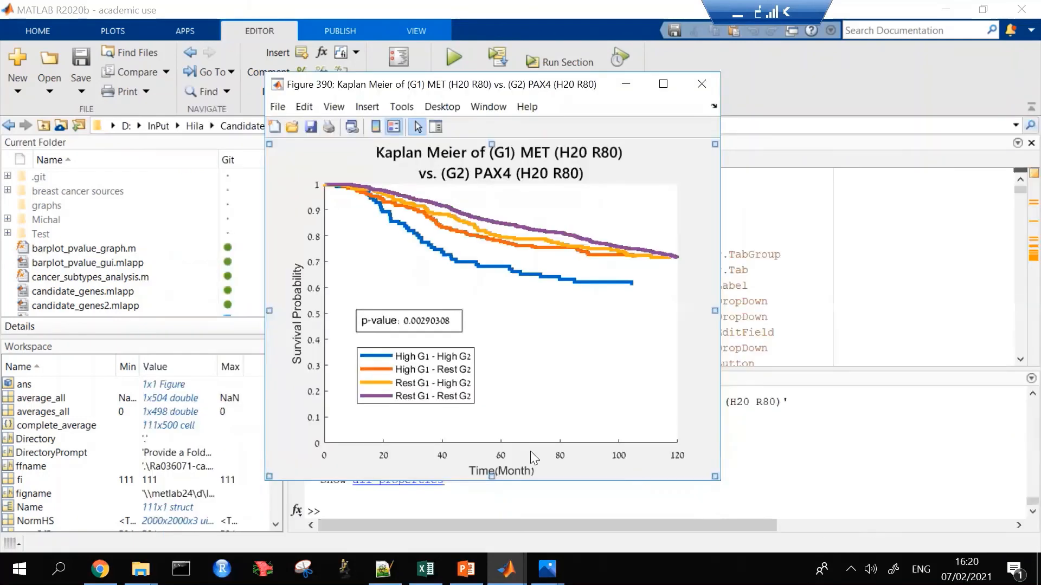
- Switch to File Explorer, widen the name column in the graphs edited folder and view the exported MET vs. PAX4 PNG
{"action": "left_click", "coordinate": [140, 569]}
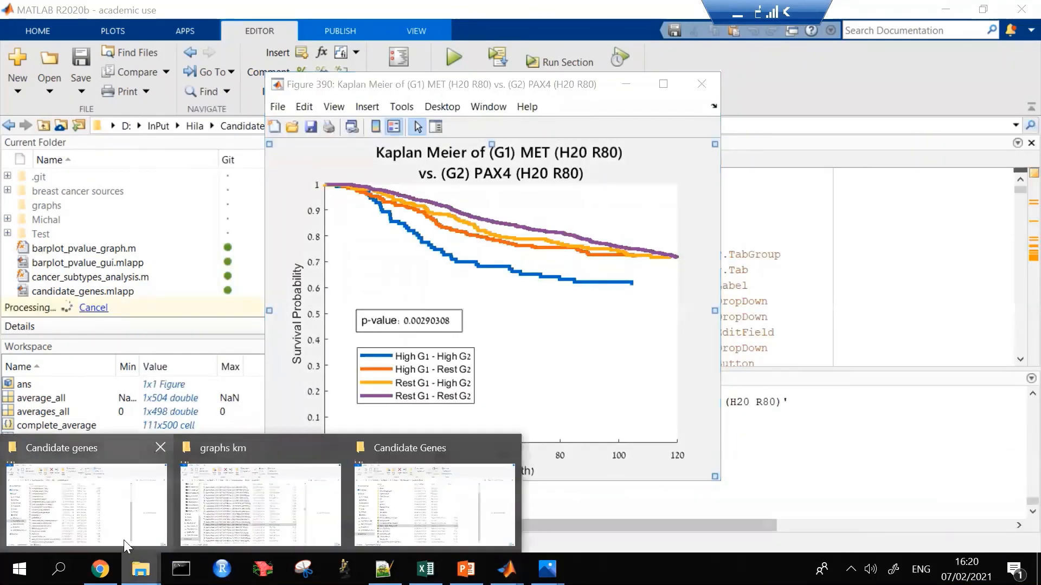
{"action": "left_click", "coordinate": [245, 506]}
{"action": "left_click", "coordinate": [75, 126]}
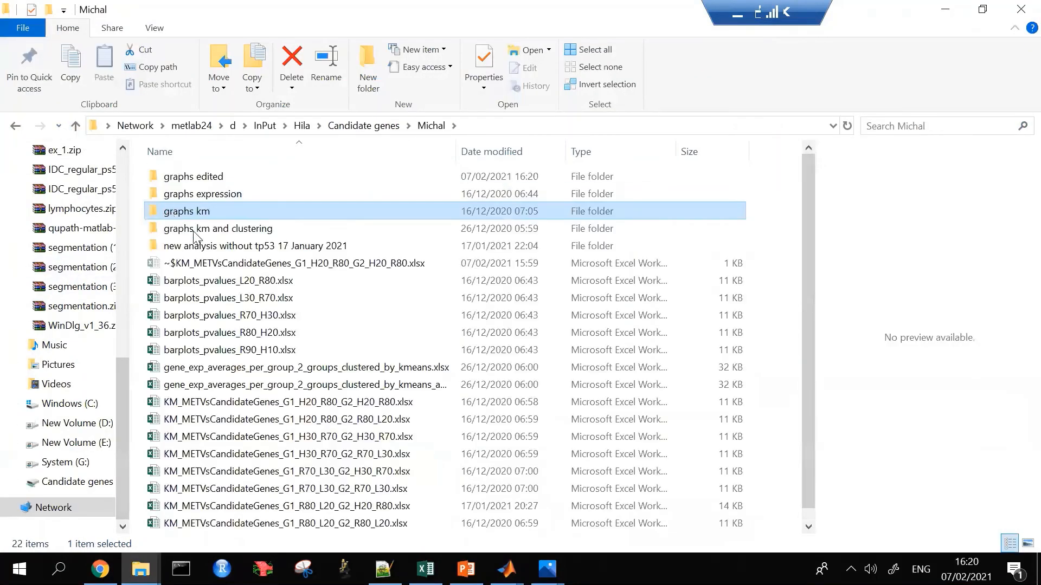
{"action": "double_click", "coordinate": [263, 176]}
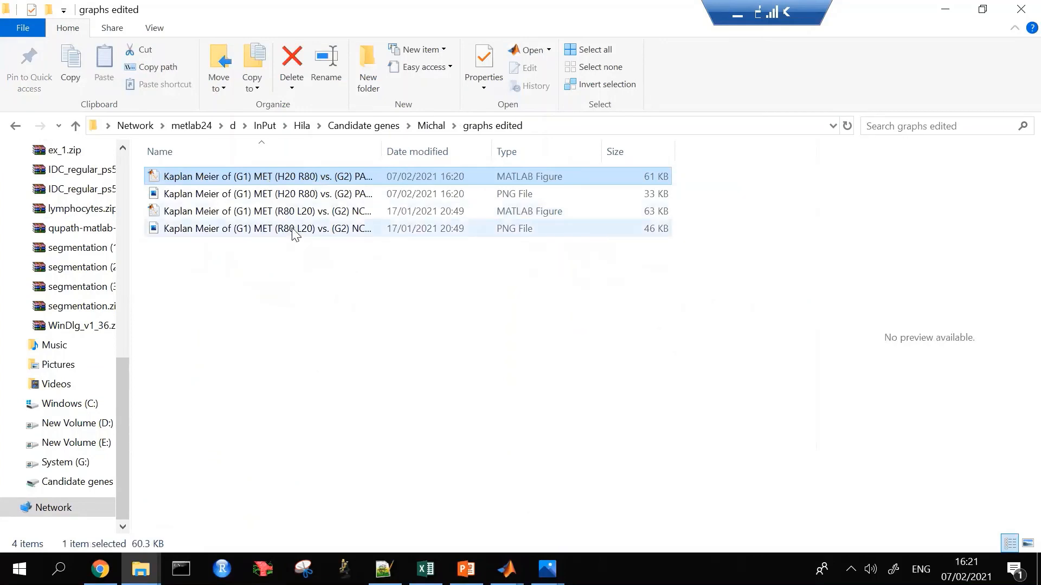
{"action": "double_click", "coordinate": [381, 151]}
{"action": "double_click", "coordinate": [369, 196]}
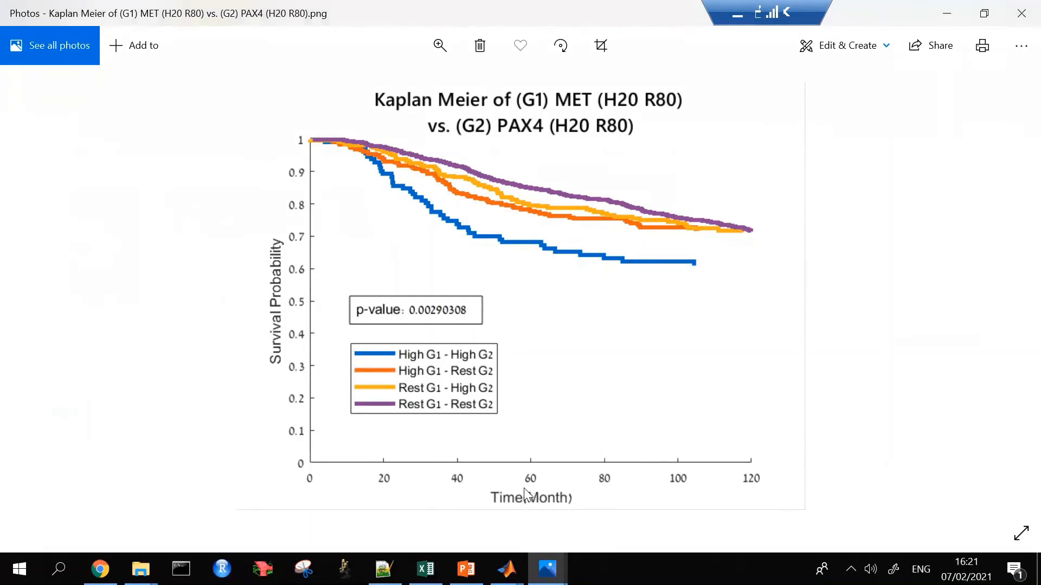
{"action": "double_click", "coordinate": [326, 22]}
{"action": "left_click", "coordinate": [399, 47]}
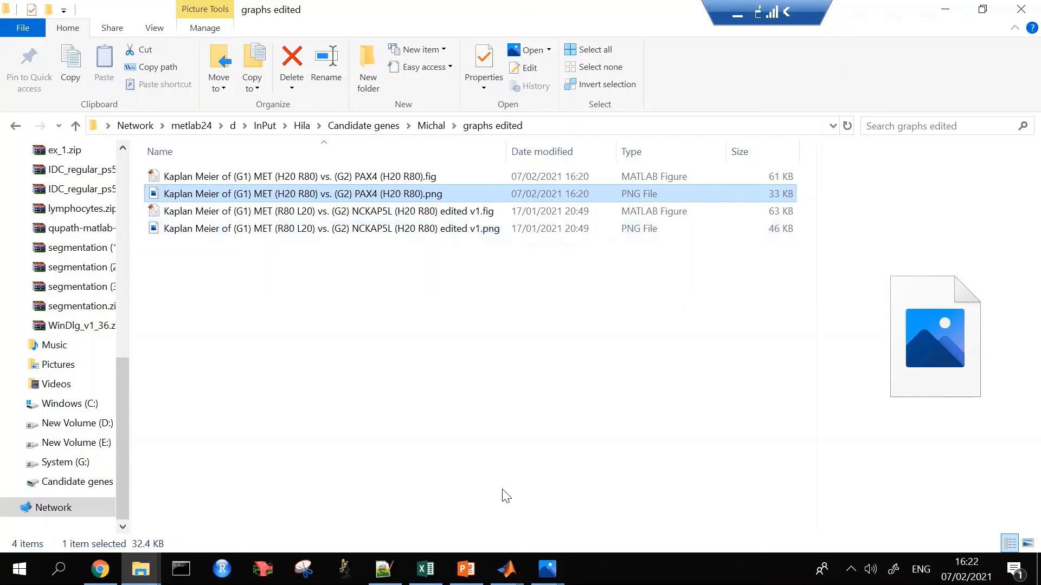
- Close both remaining Photos windows
{"action": "left_click", "coordinate": [548, 569]}
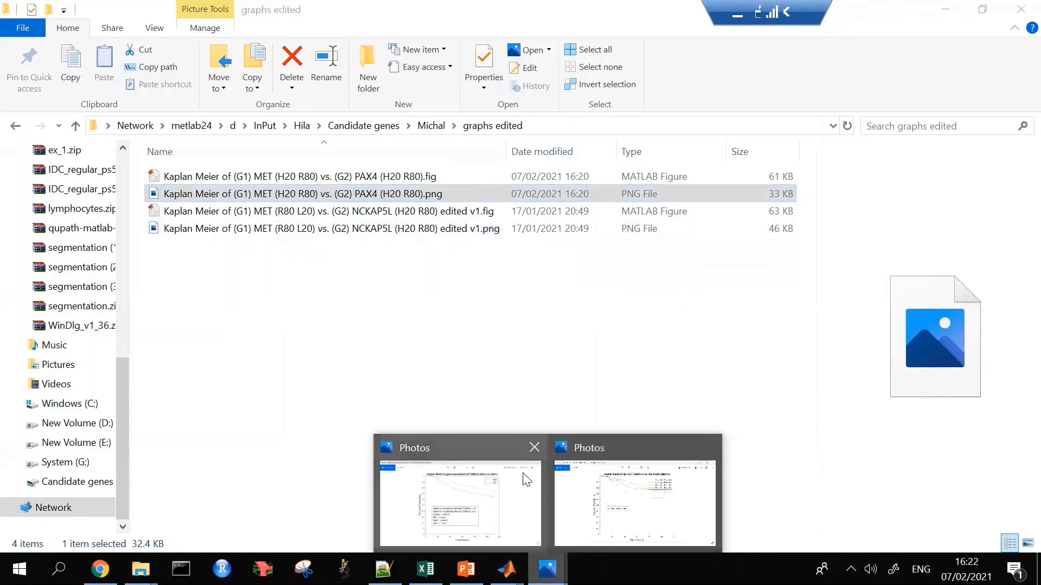
{"action": "left_click", "coordinate": [534, 448]}
{"action": "left_click", "coordinate": [620, 446]}
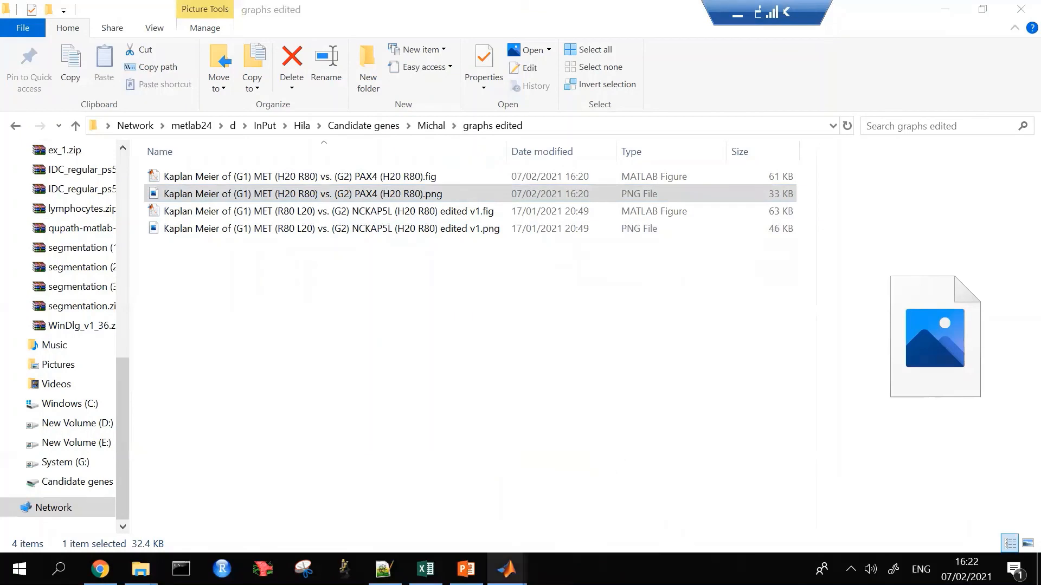
- Switch to Excel and close the KM_METVsCandidateGenes_G1_H20_R80_G2_H20_R80.xlsx workbook, saving its changes
{"action": "mouse_move", "coordinate": [425, 569]}
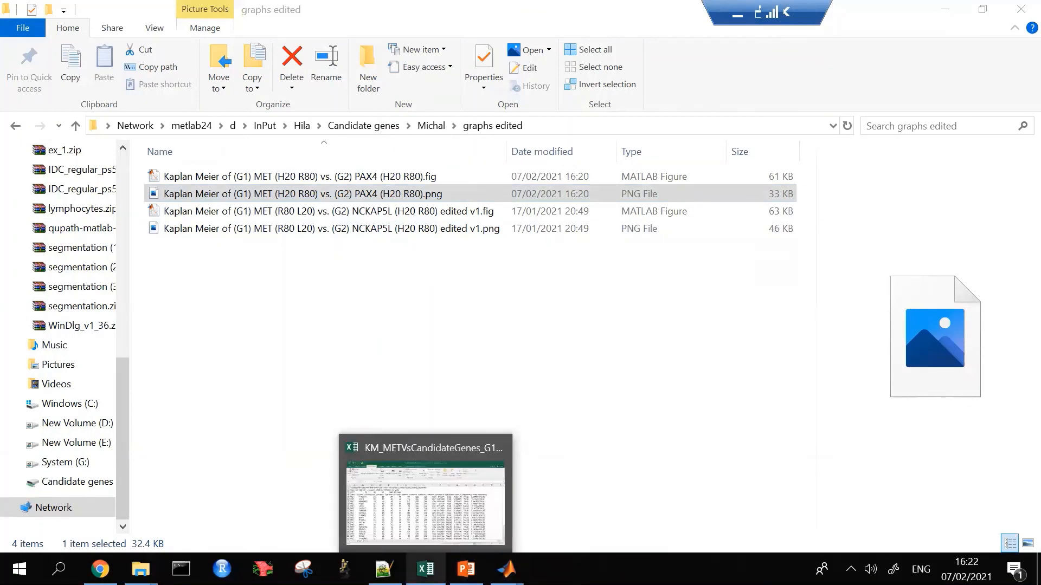
{"action": "left_click", "coordinate": [379, 493]}
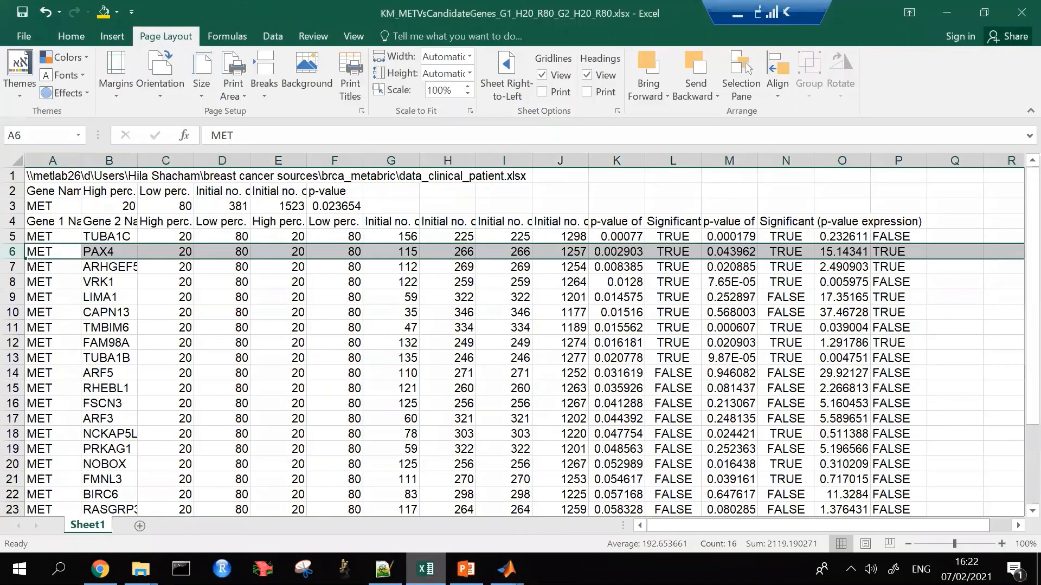
{"action": "left_click", "coordinate": [1020, 10]}
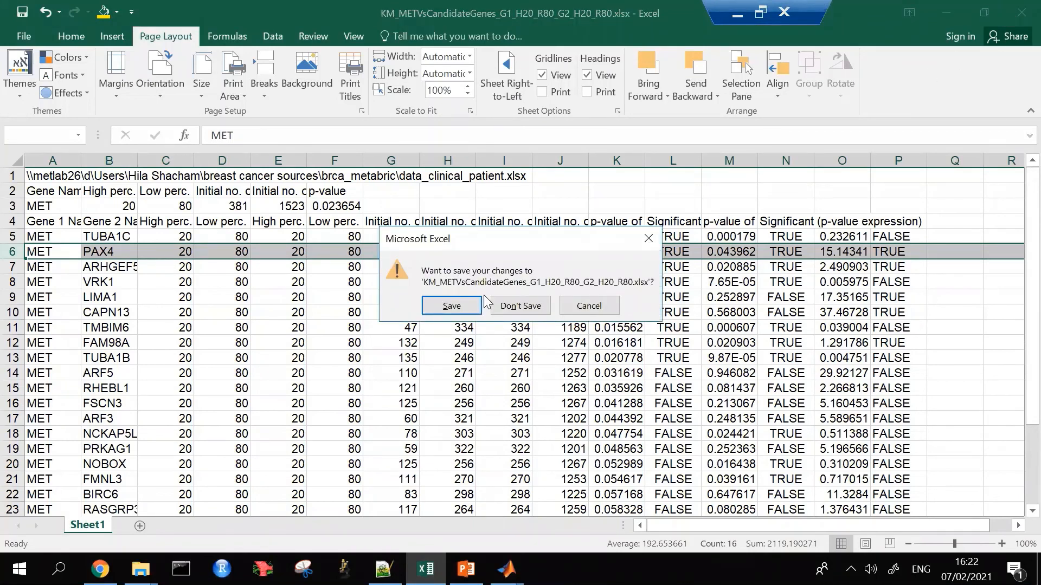
{"action": "left_click", "coordinate": [469, 306]}
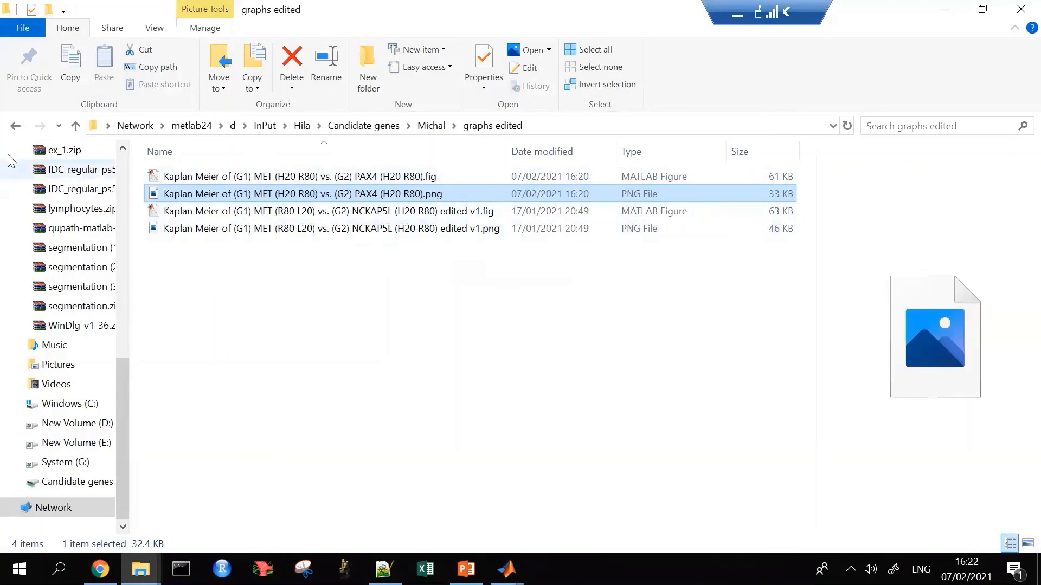
- Go up to the parent folder and preview the KM_METVsCandidateGenes_G1_R80_L20_G2_H20_R80.xlsx workbook
{"action": "left_click", "coordinate": [76, 125]}
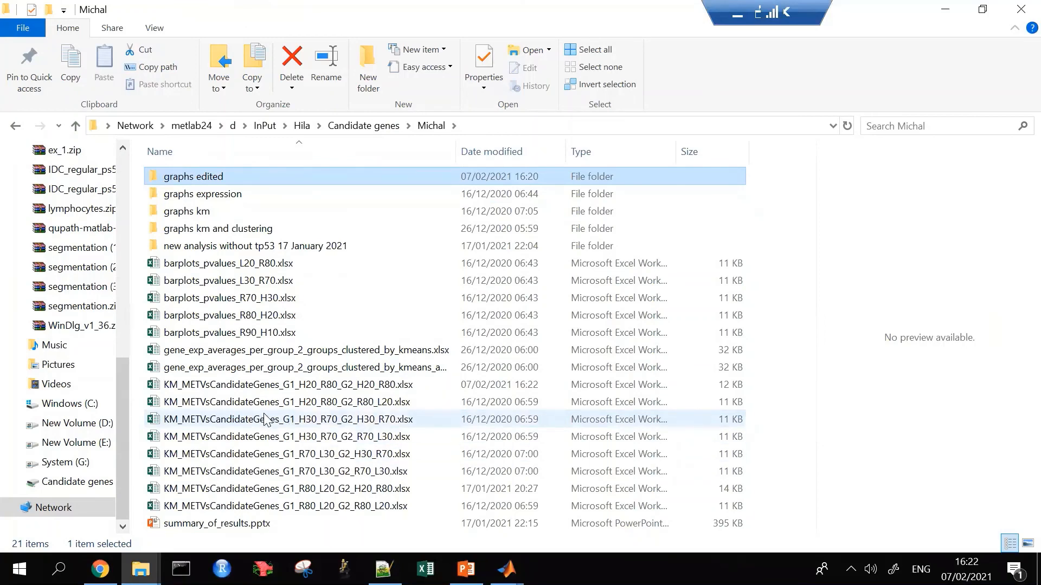
{"action": "left_click", "coordinate": [297, 490]}
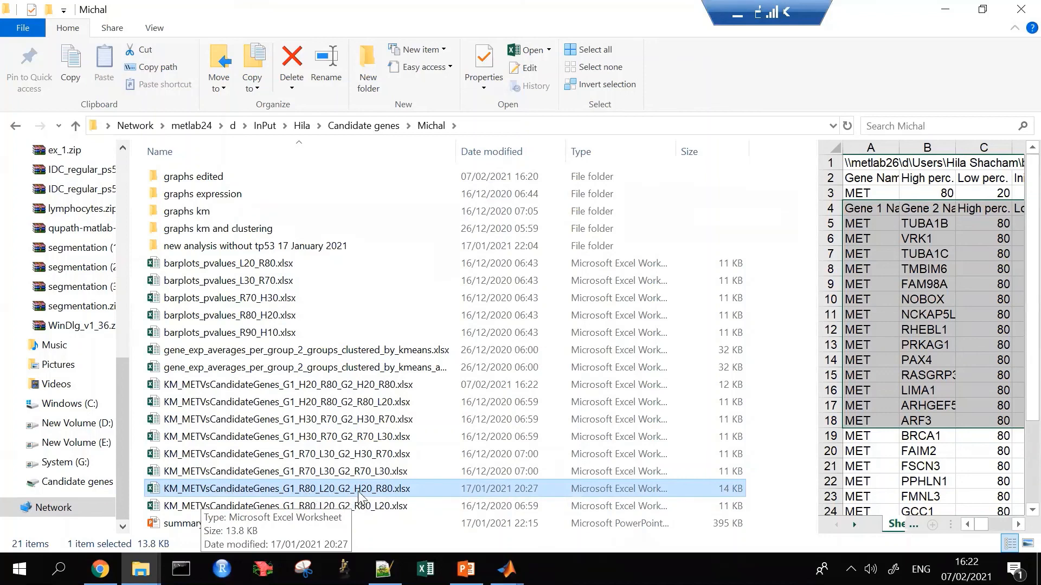
- Open the KM_METVsCandidateGenes_G1_R80_L20_G2_H20_R80.xlsx workbook and delete the note about fixed true/false values from cell L3
{"action": "double_click", "coordinate": [383, 491]}
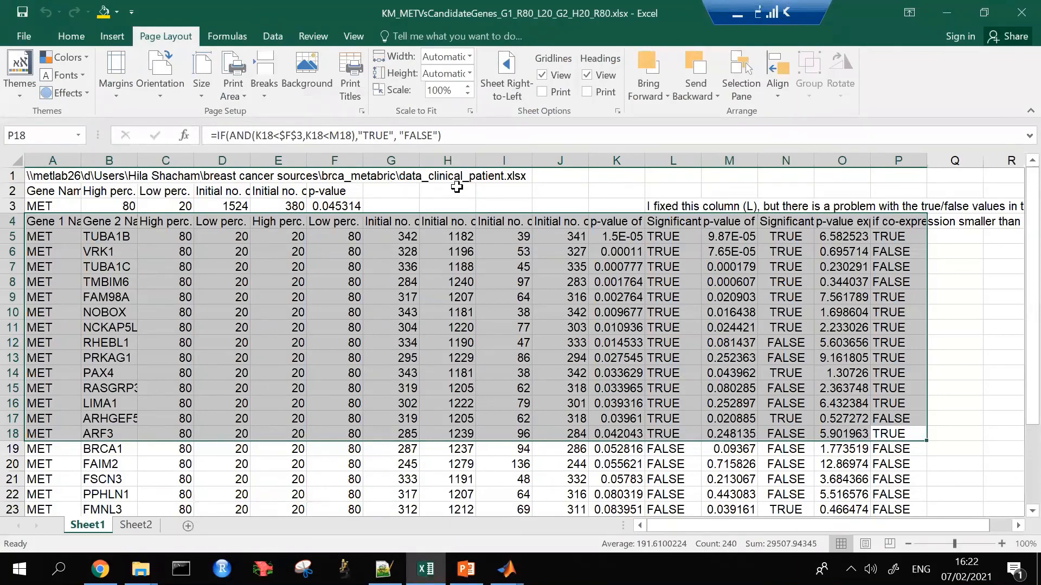
{"action": "left_click", "coordinate": [661, 207]}
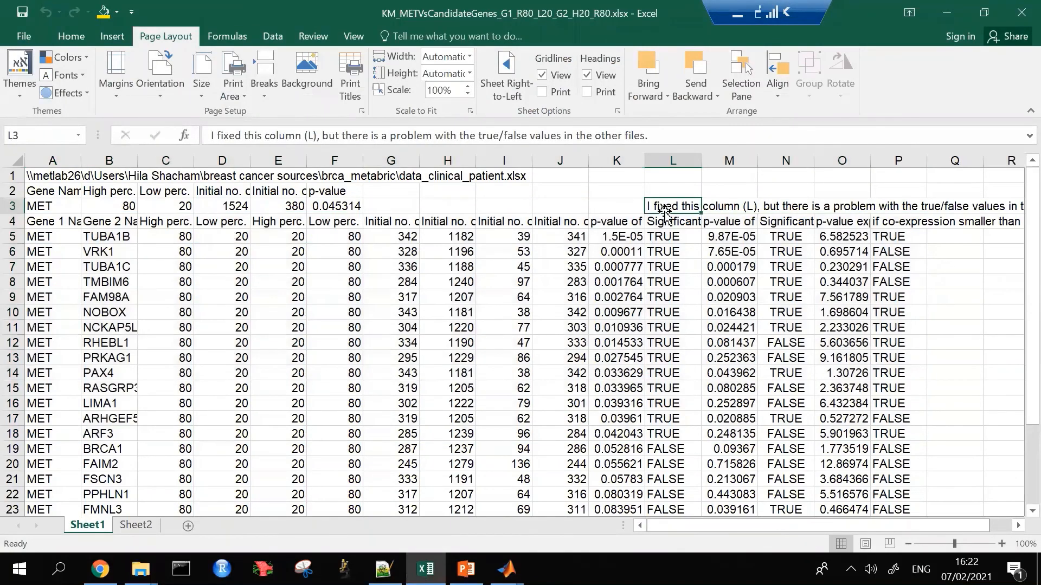
{"action": "key", "text": "BackSpace"}
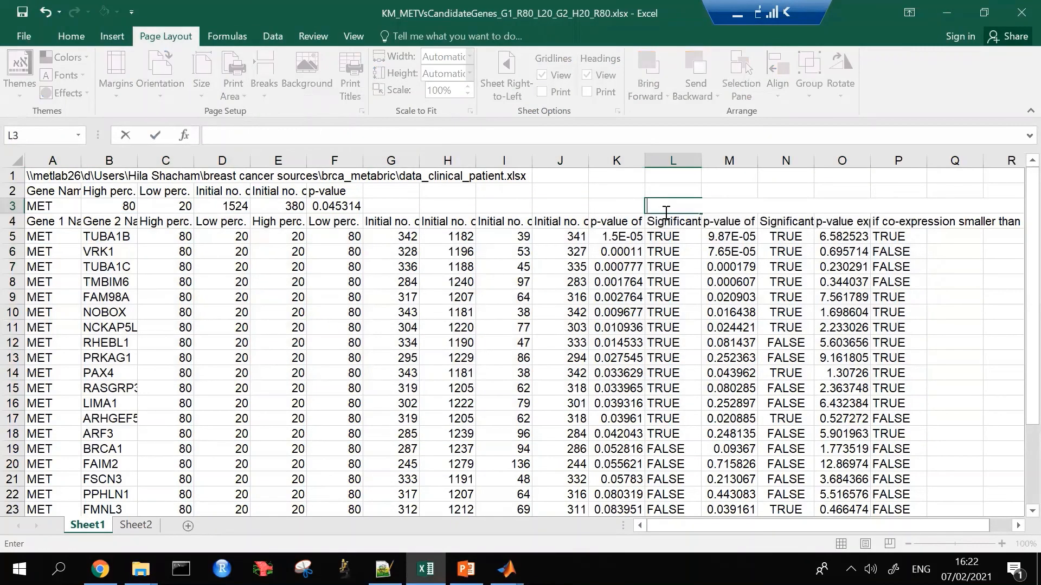
{"action": "left_click", "coordinate": [495, 192]}
- Check the MET p-value in F3 and the full list of gene pairs, and close the workbook, saving its changes
{"action": "left_click", "coordinate": [333, 209]}
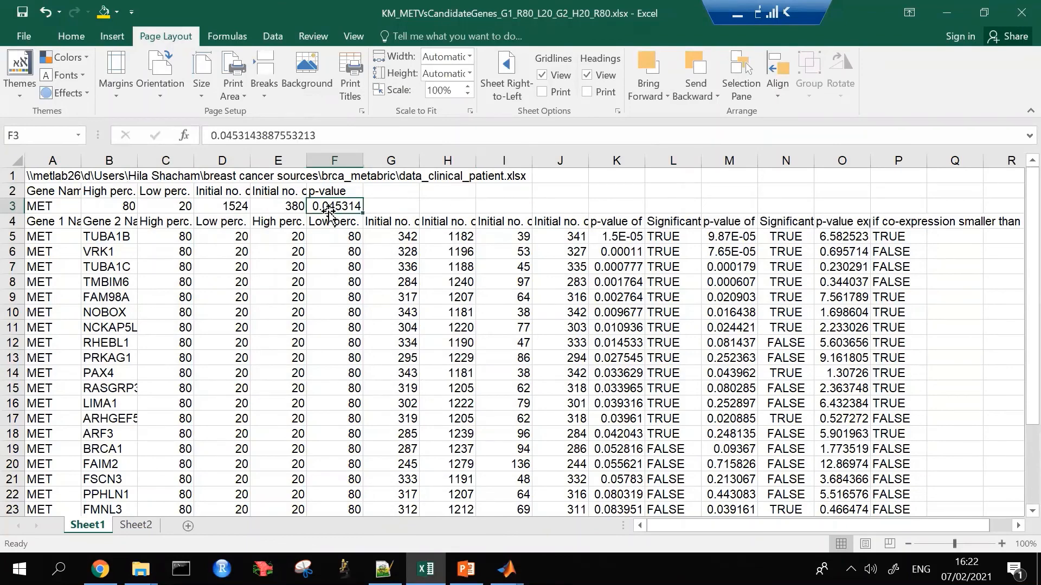
{"action": "scroll", "coordinate": [138, 251], "scroll_direction": "down", "scroll_amount": 7}
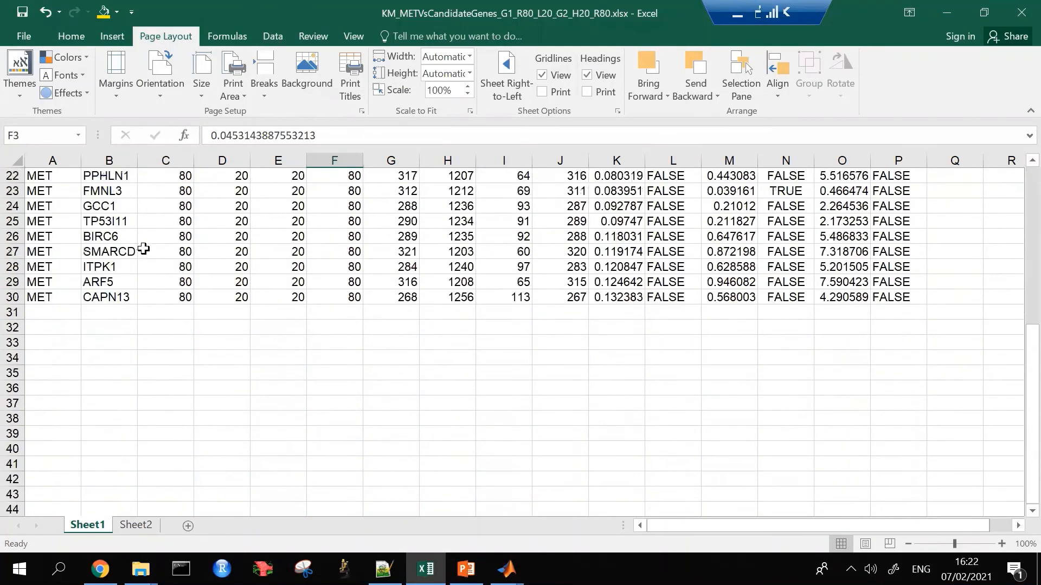
{"action": "scroll", "coordinate": [144, 250], "scroll_direction": "up", "scroll_amount": 7}
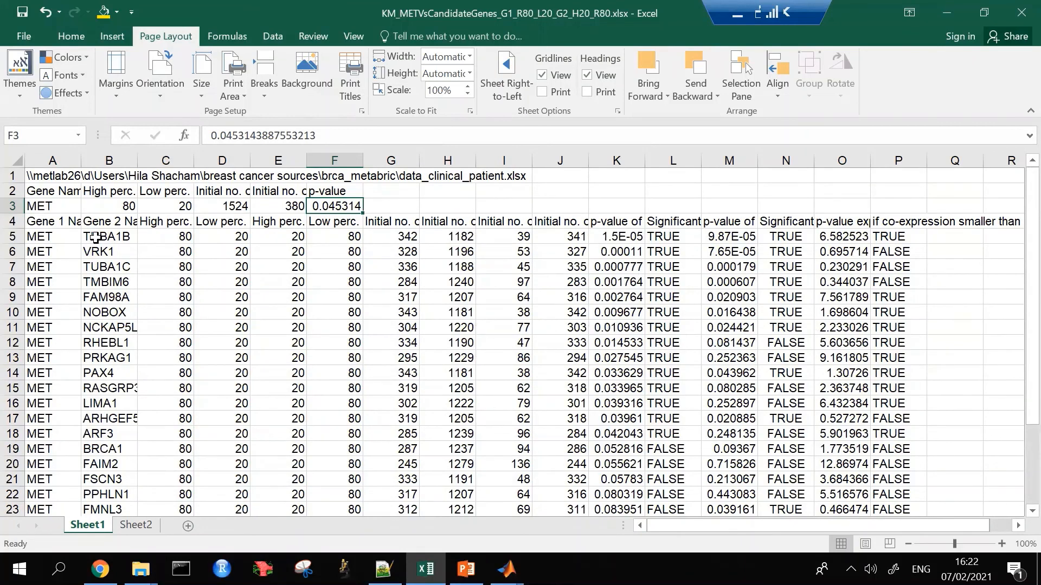
{"action": "left_click", "coordinate": [1021, 12]}
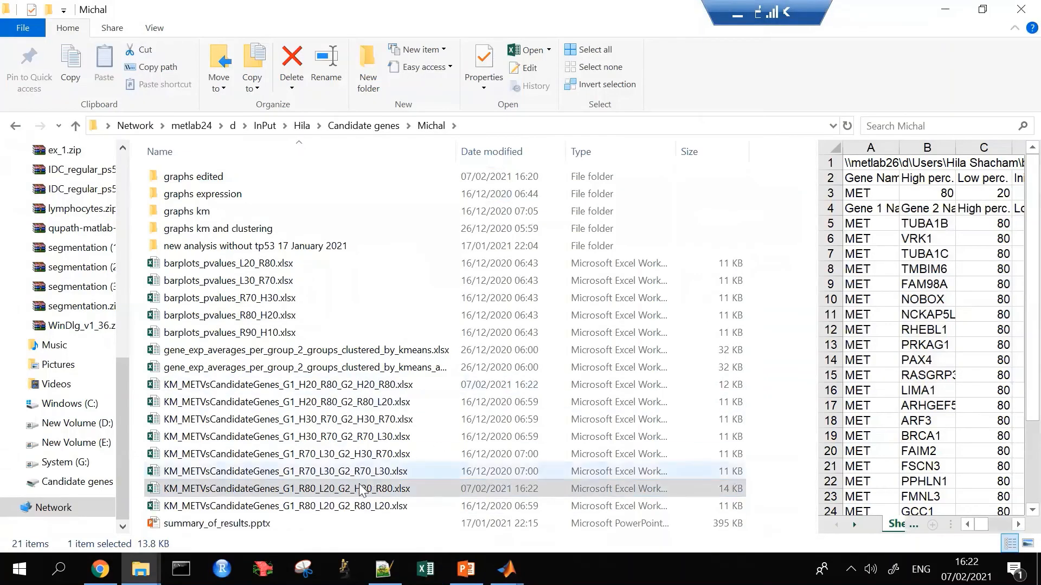
- Add the G1_R80_L20_G2_R80_L20 and G1_H20_R80_G2_H20_R80 KM_METVsCandidateGenes workbooks to the current file selection
{"action": "left_click", "coordinate": [297, 507], "text": "ctrl"}
{"action": "left_click", "coordinate": [306, 385], "text": "ctrl"}
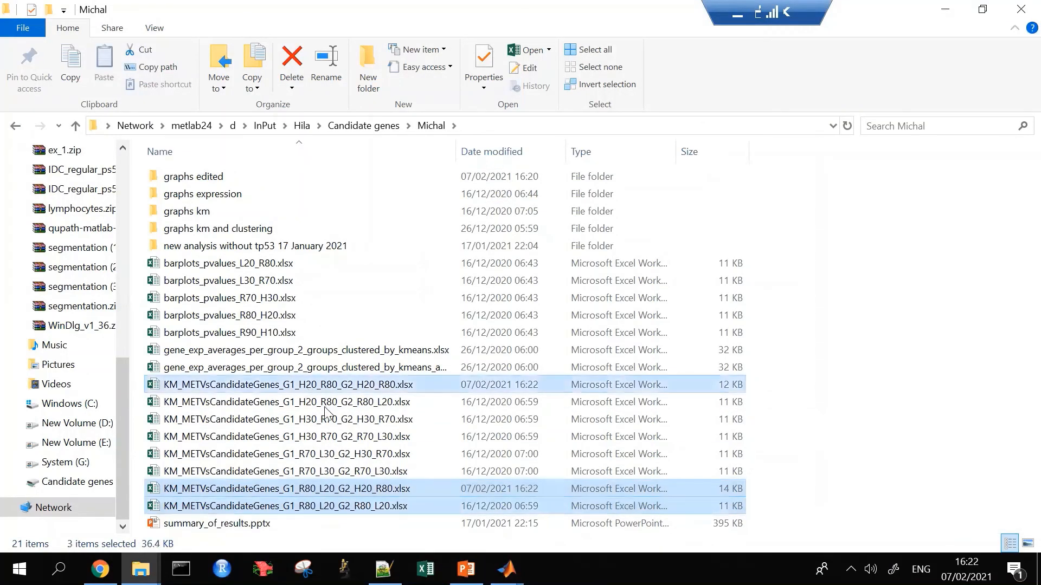